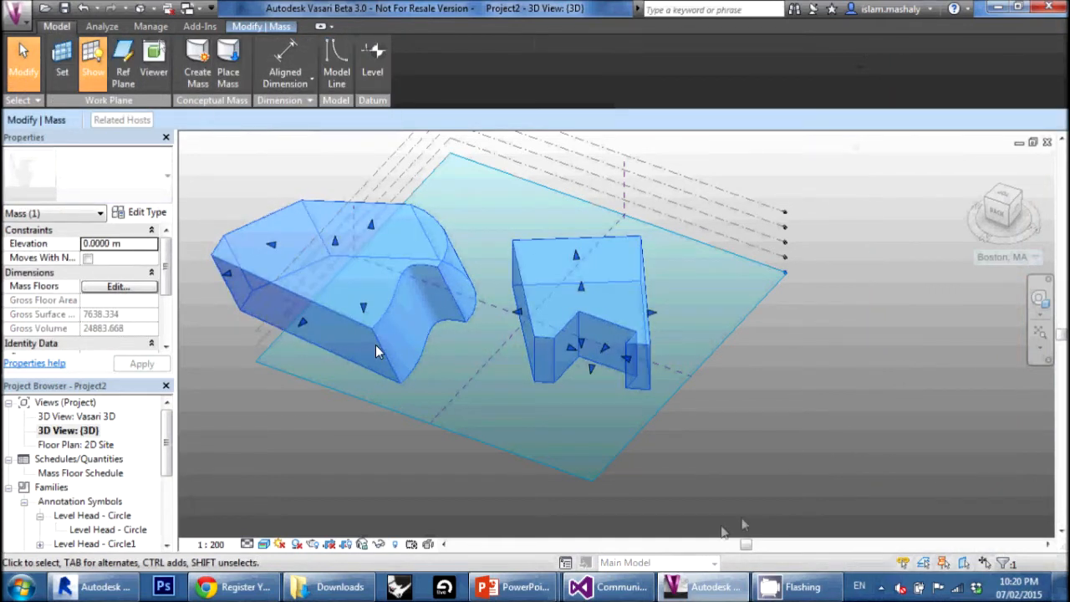
# Switch to the Revit project ProjectV and examine its Level 1 and Level 2 floor plans
pyautogui.click(117, 592)
pyautogui.keyDown('shift'); pyautogui.moveTo(485, 270); pyautogui.dragTo(376, 351); pyautogui.keyUp('shift')
pyautogui.keyDown('shift'); pyautogui.moveTo(389, 289); pyautogui.dragTo(554, 412, button='middle'); pyautogui.keyUp('shift')
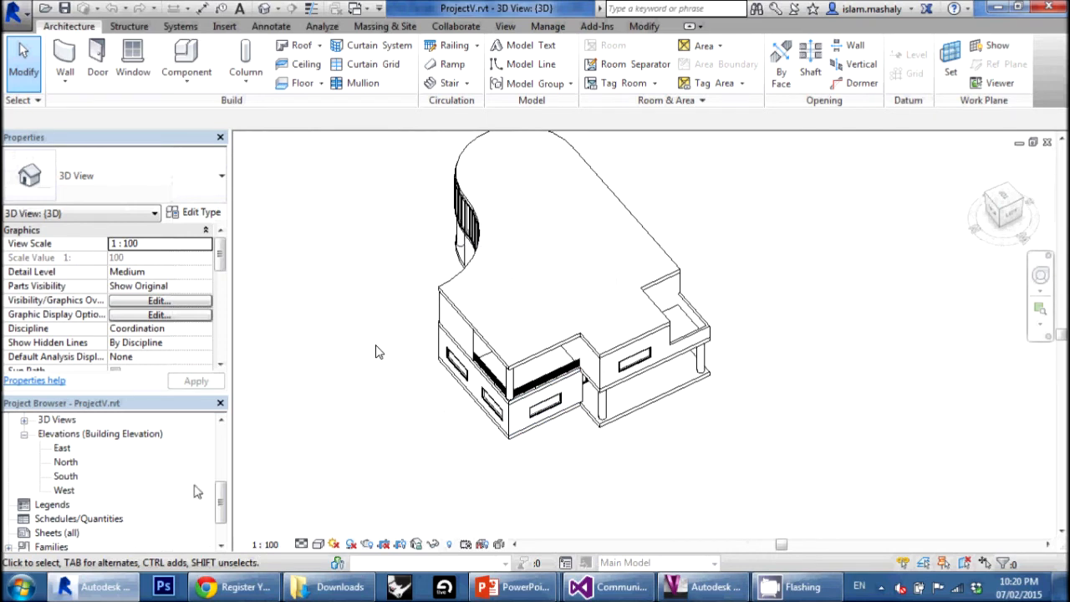
pyautogui.moveTo(222, 495); pyautogui.dragTo(227, 442)
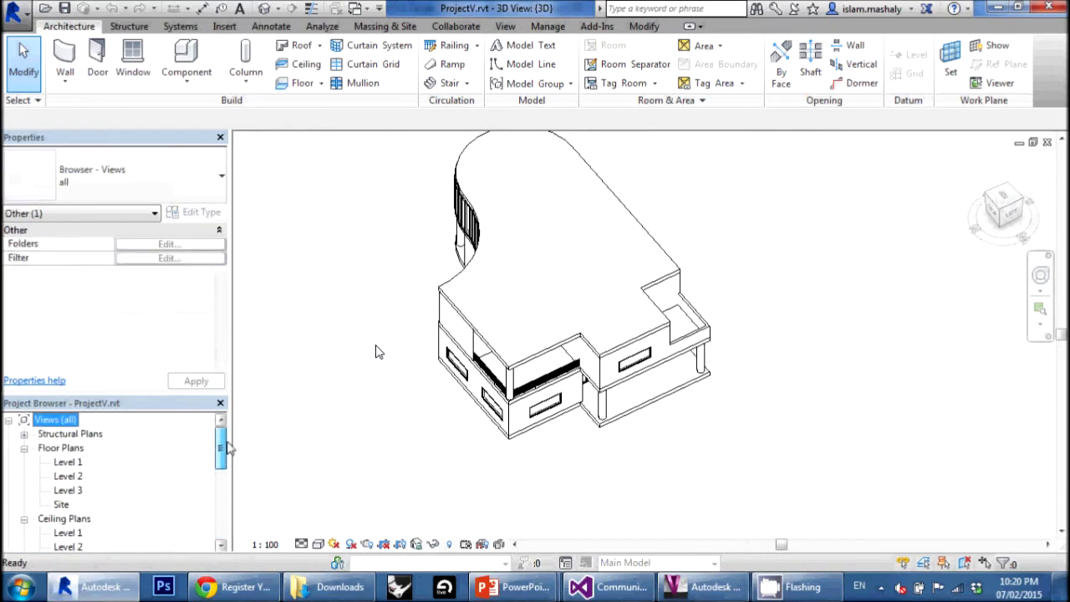
pyautogui.doubleClick(67, 463)
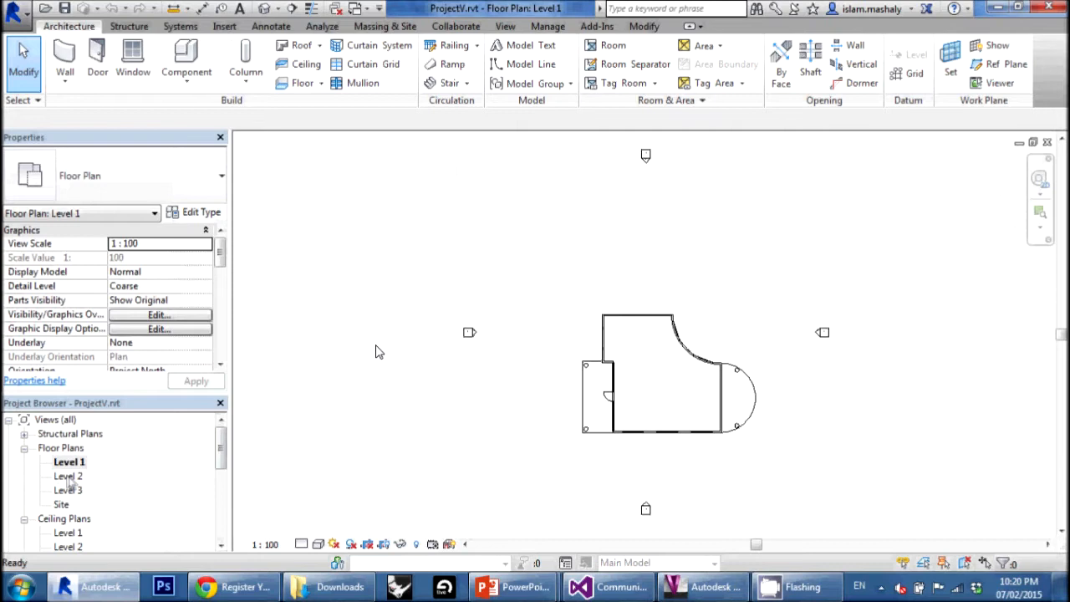
pyautogui.doubleClick(69, 476)
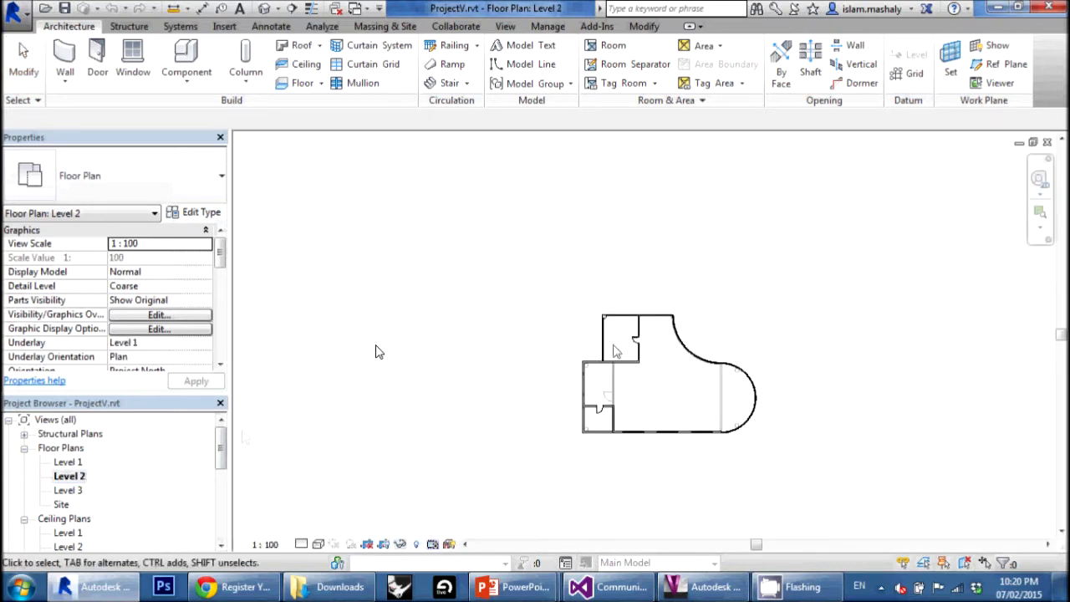
pyautogui.scroll(2, 773, 434)
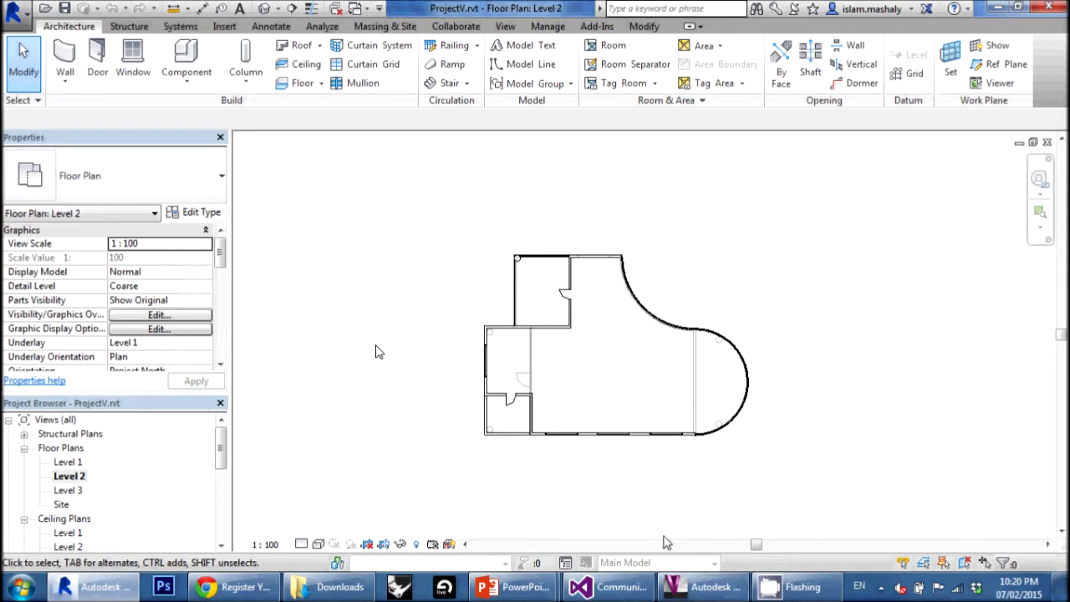
# Switch back to Vasari and delete both selected masses from the 3D view
pyautogui.click(689, 590)
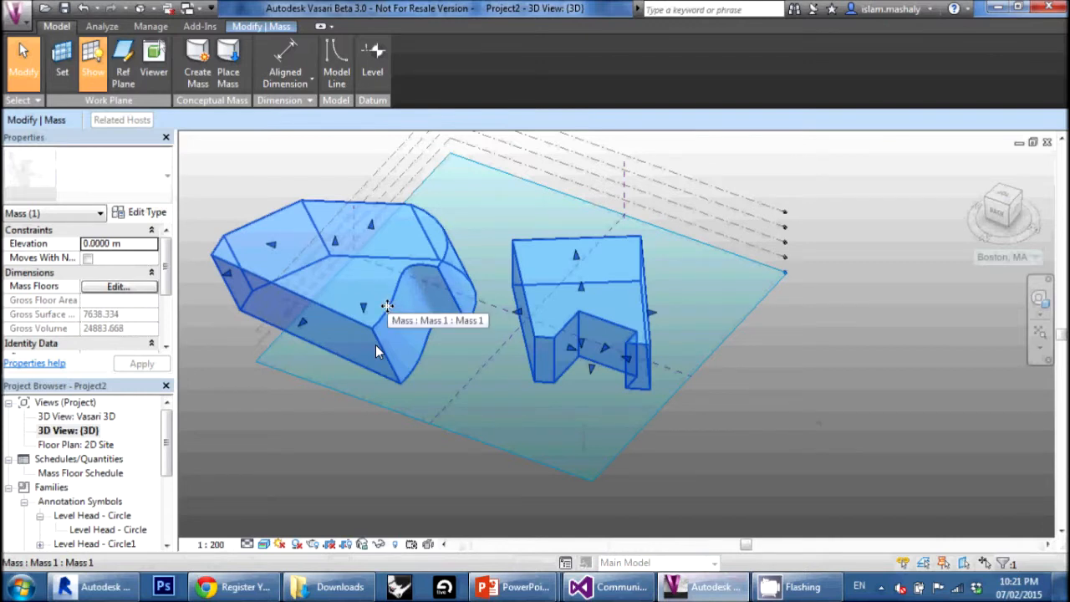
pyautogui.press('Delete')
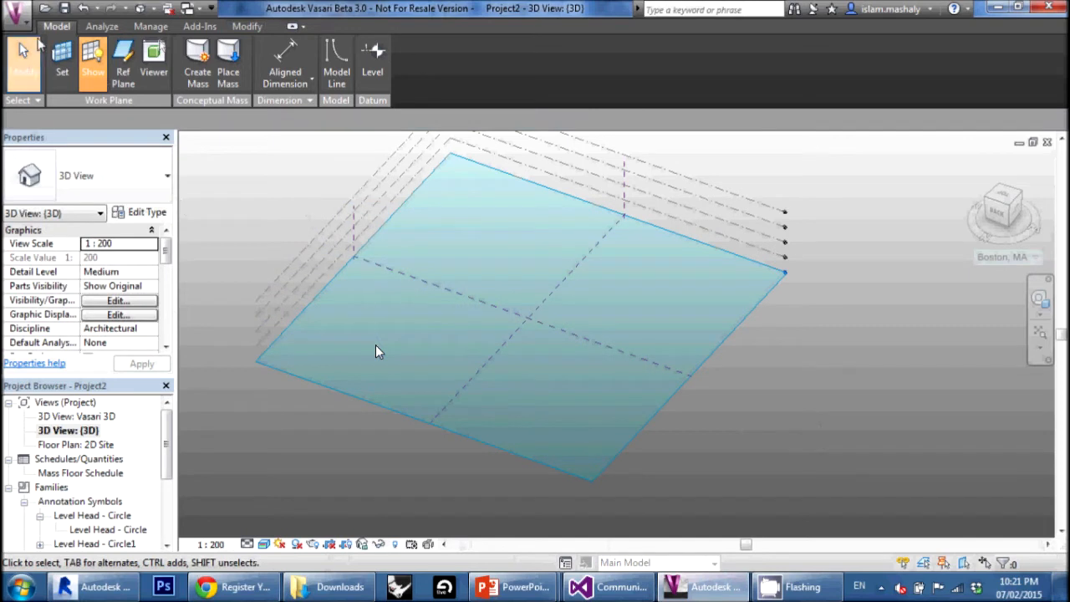
pyautogui.click(20, 22)
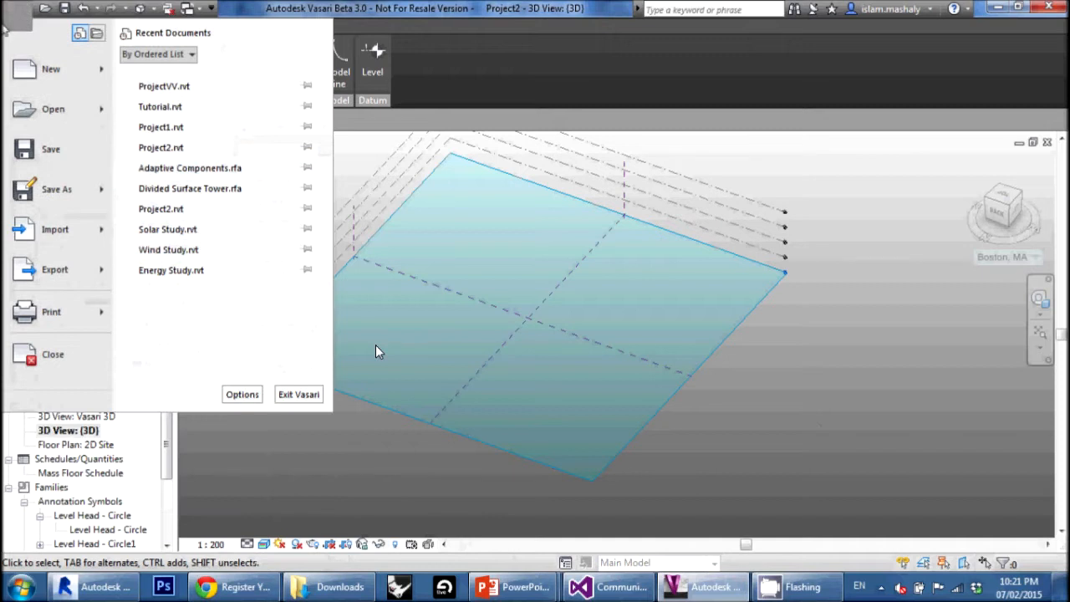
pyautogui.moveTo(77, 231)
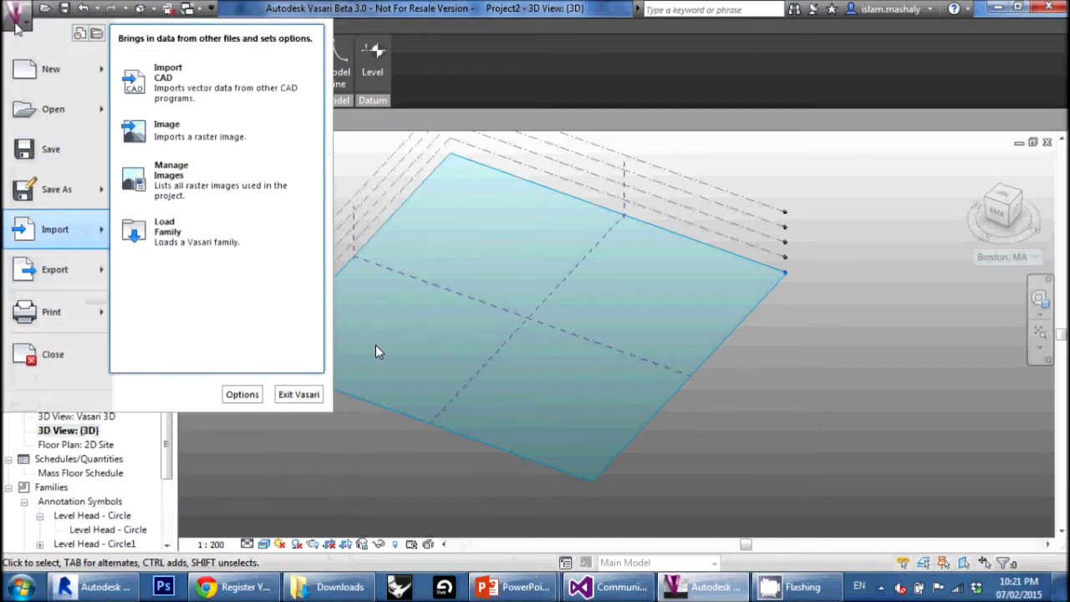
pyautogui.click(377, 351)
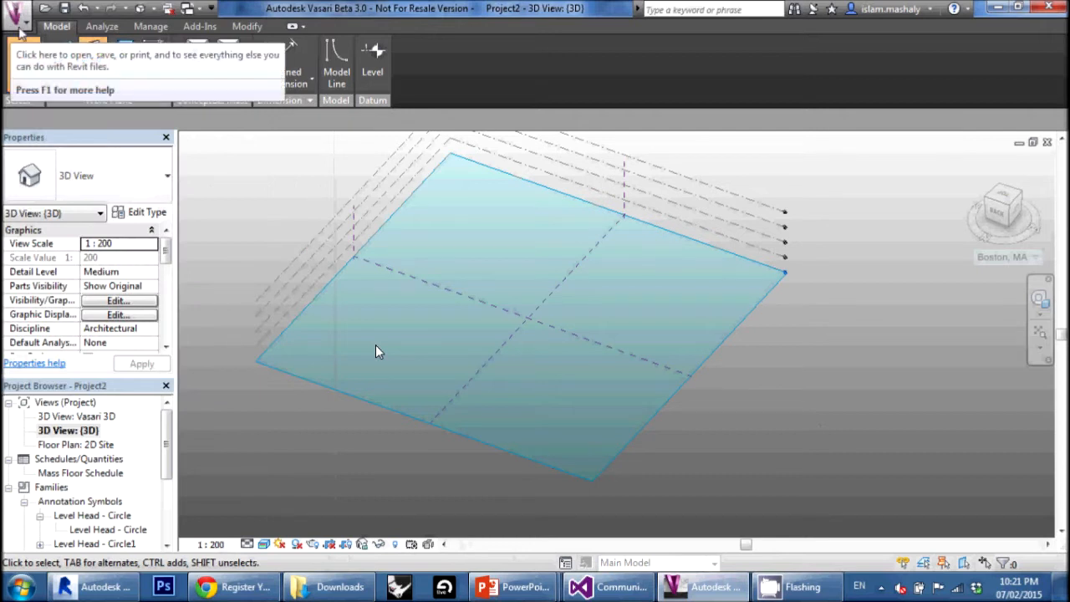
# Start a CAD import and select ProjectV - Floor Plan.dwg in the desktop's Vasari Tutorial folder
pyautogui.click(25, 31)
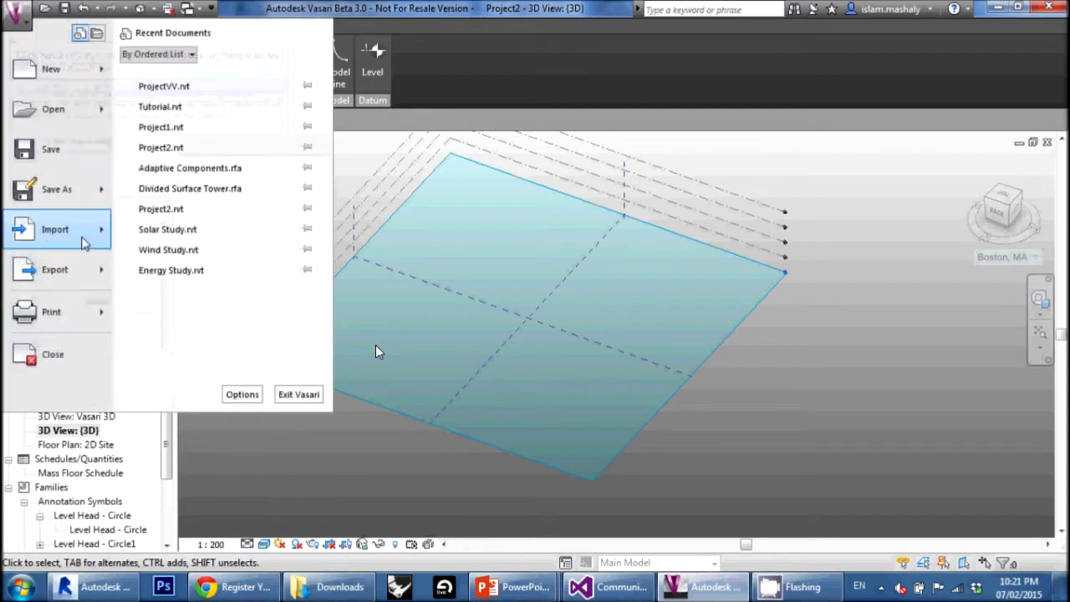
pyautogui.moveTo(104, 243)
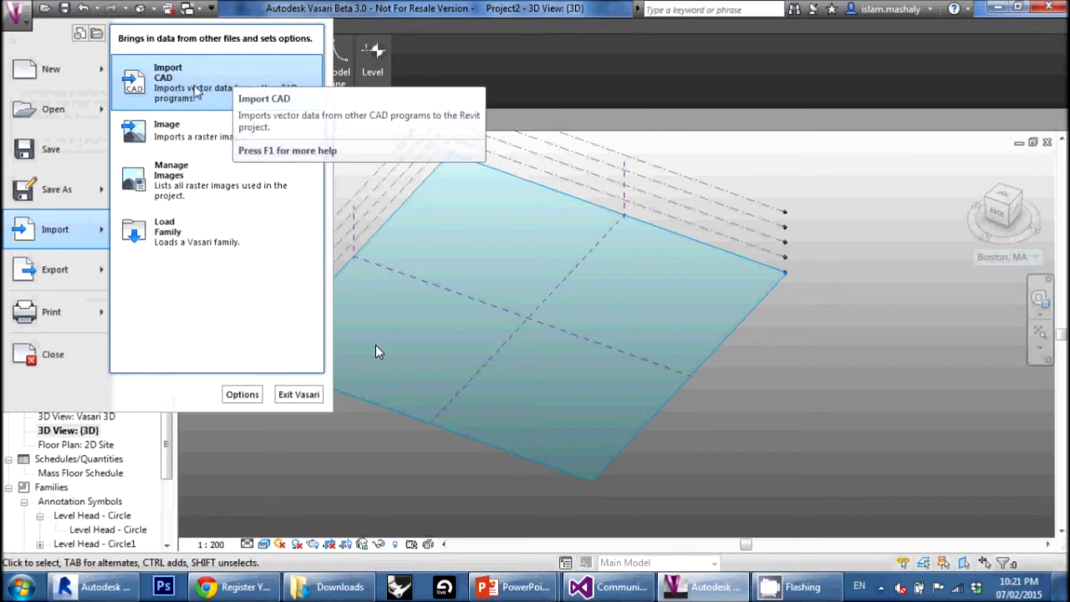
pyautogui.click(376, 351)
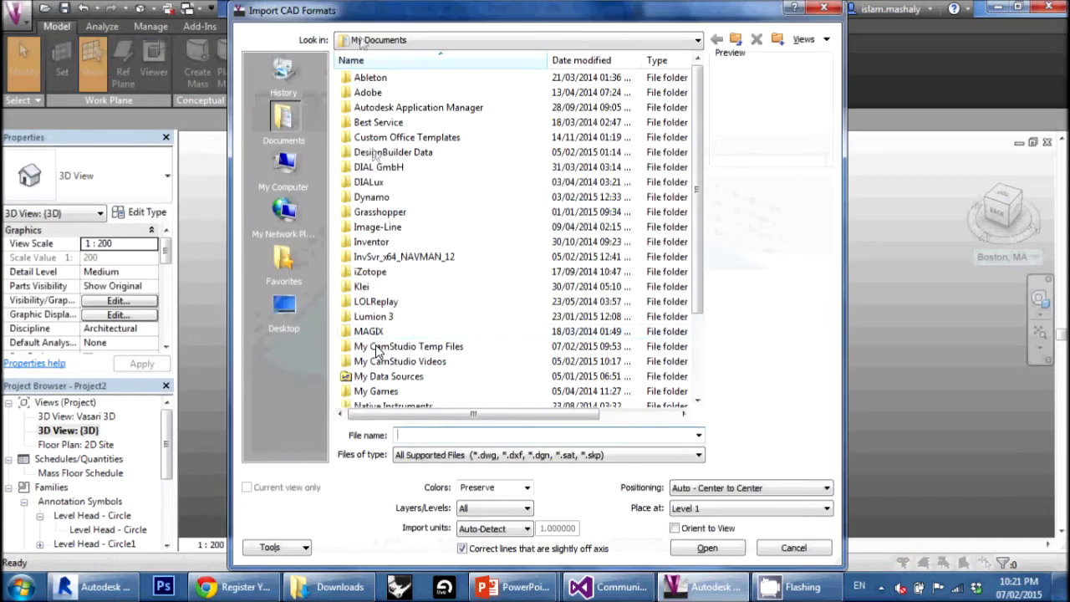
pyautogui.click(284, 305)
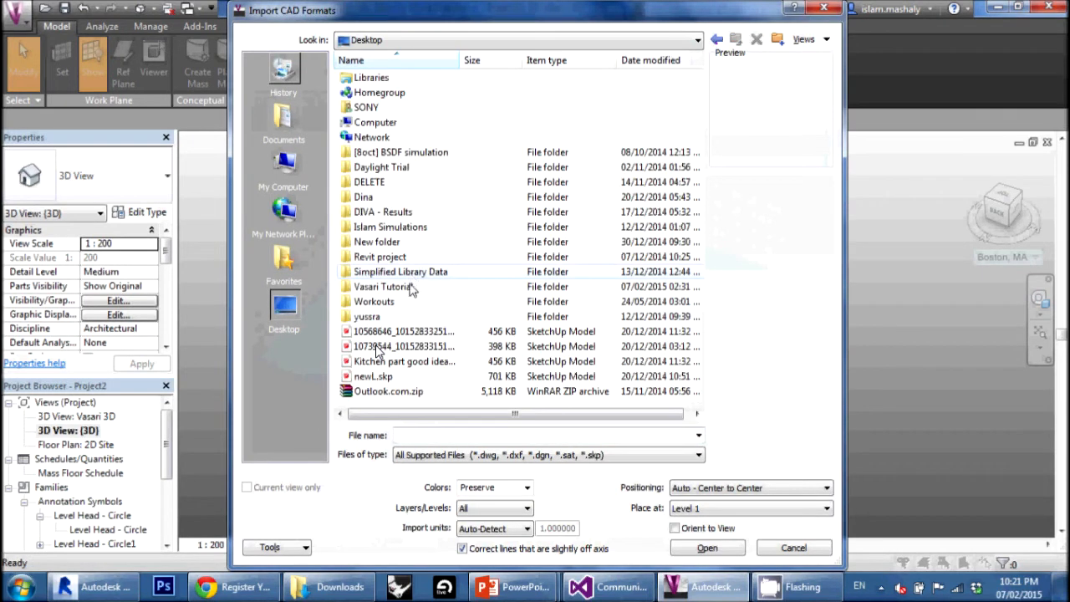
pyautogui.doubleClick(408, 288)
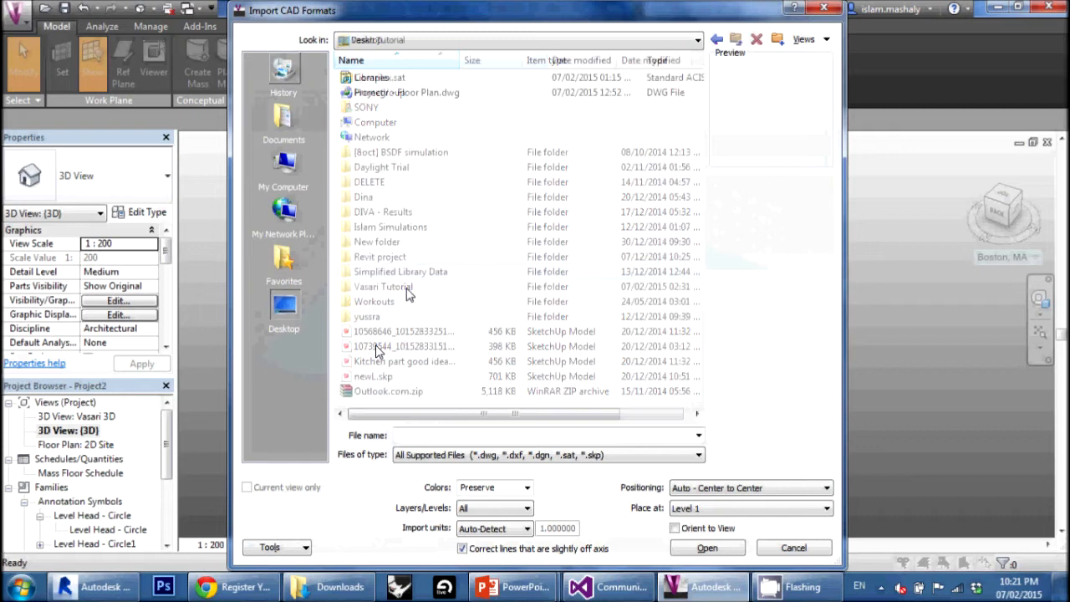
pyautogui.click(395, 97)
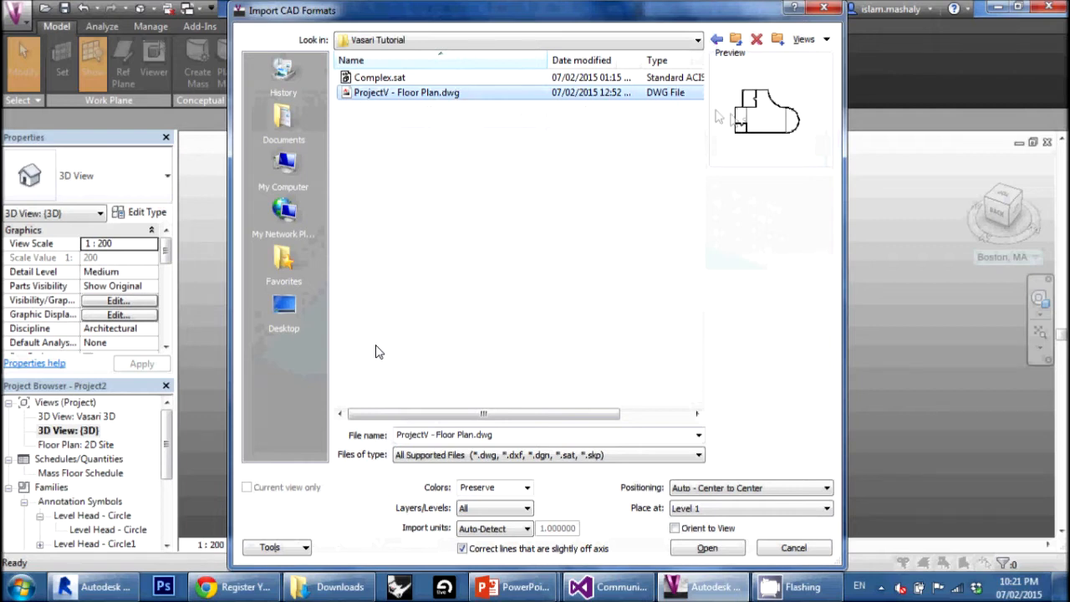
pyautogui.moveTo(491, 10); pyautogui.dragTo(550, 10)
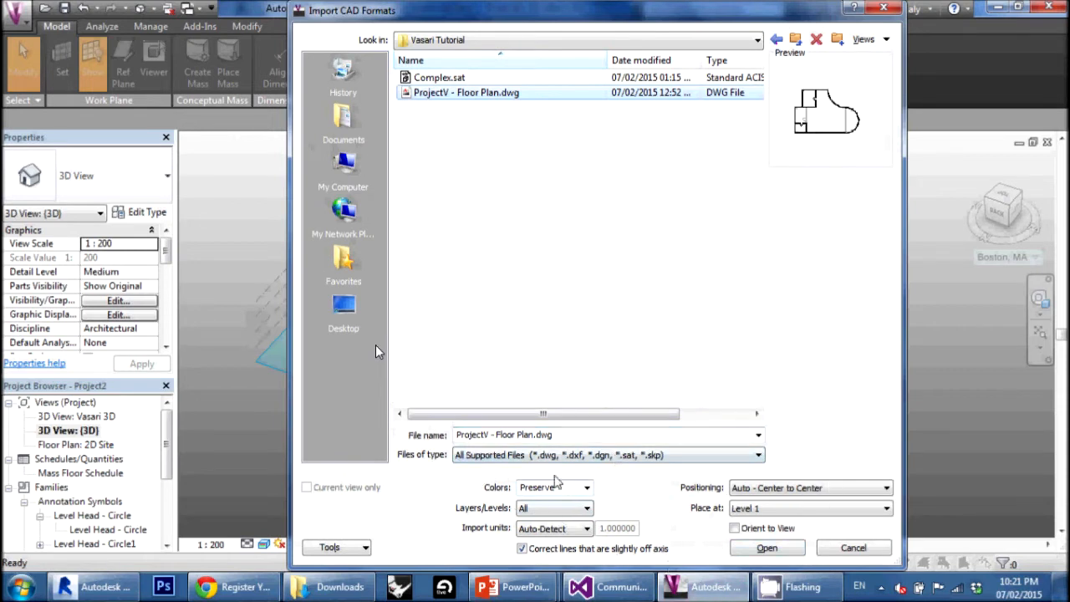
# Set the import's layers option to Specify and its import units to Auto-Detect
pyautogui.click(536, 510)
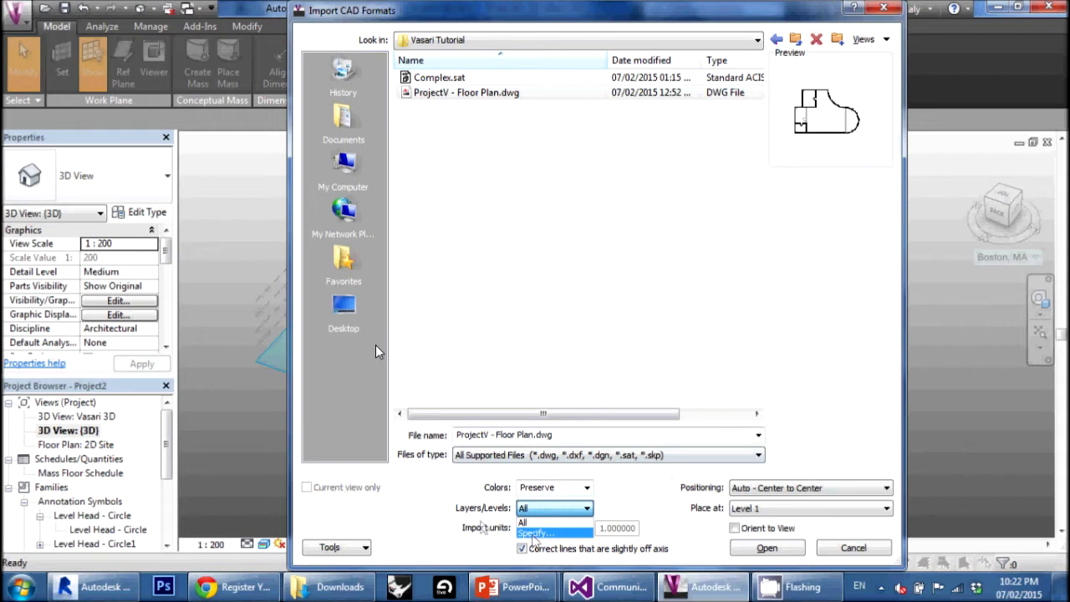
pyautogui.click(533, 534)
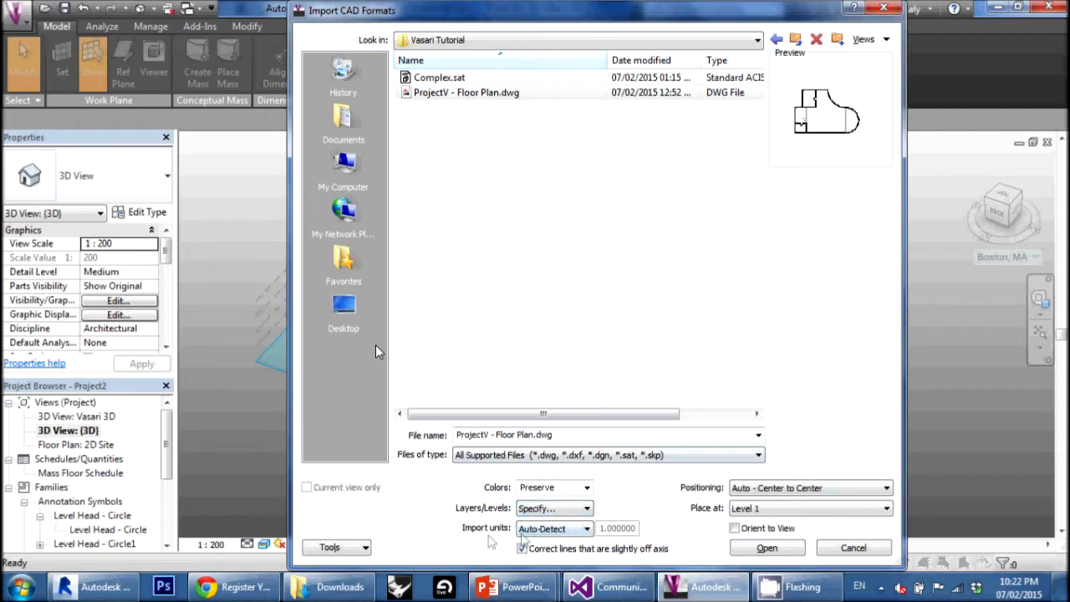
pyautogui.click(545, 528)
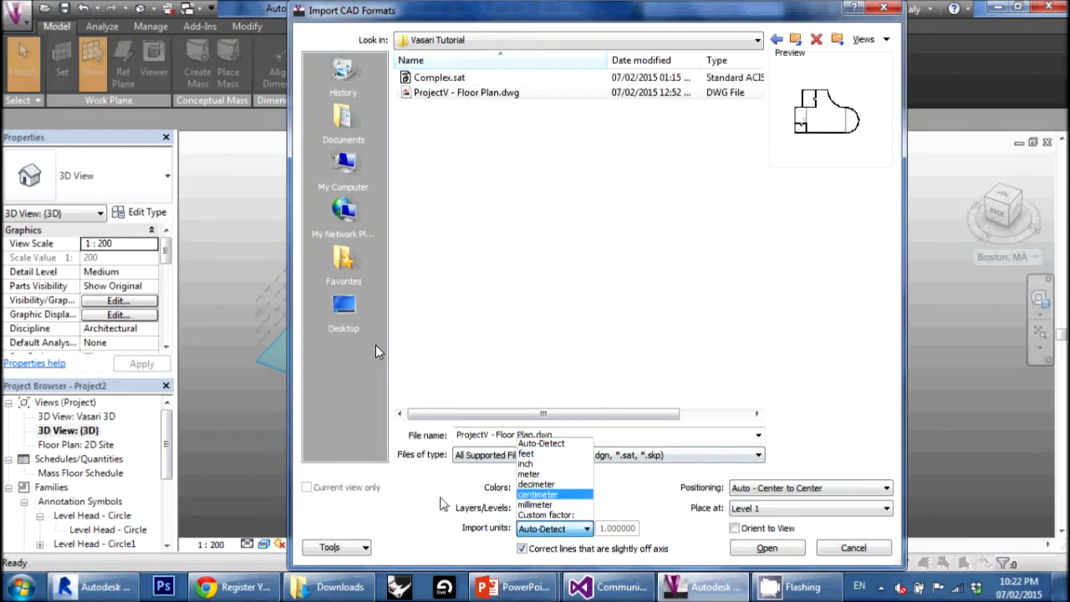
pyautogui.click(443, 504)
pyautogui.click(547, 529)
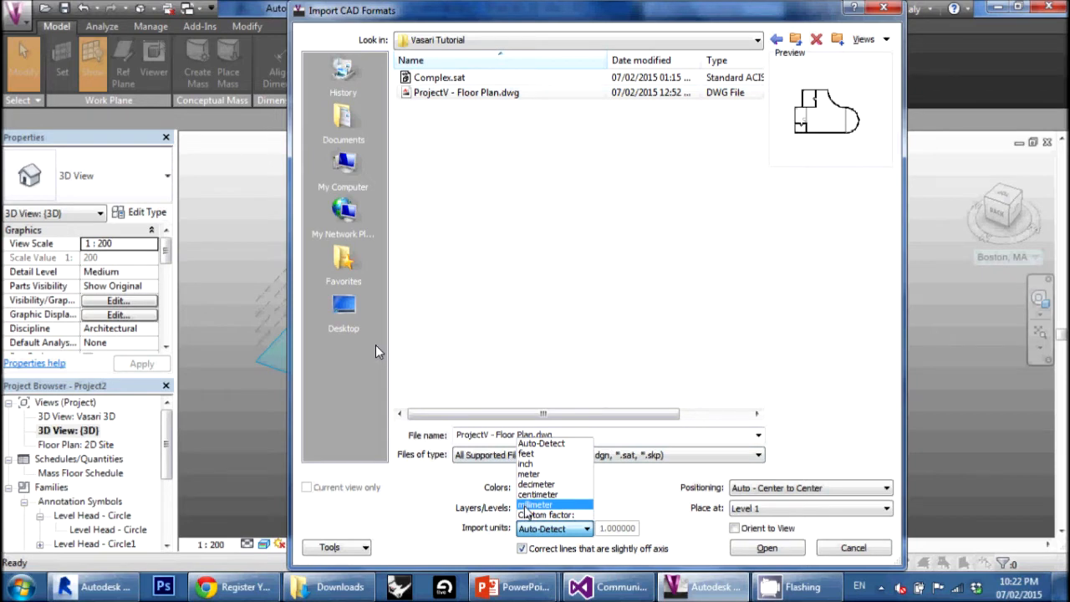
pyautogui.click(541, 445)
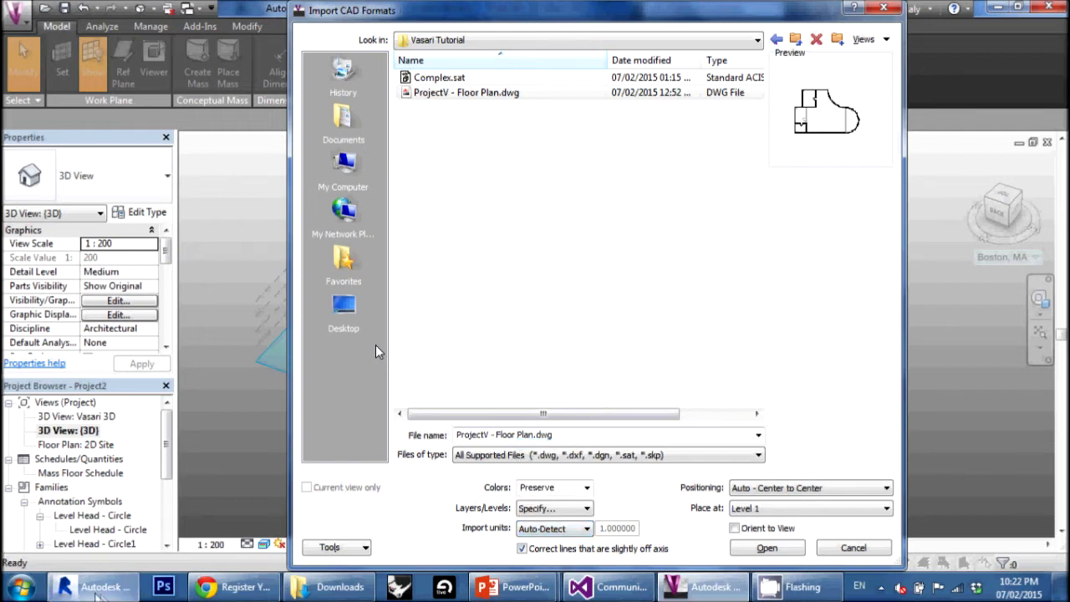
# Switch to Revit and inspect the properties of a Level 2 wall and the adjoining railing
pyautogui.moveTo(96, 589)
pyautogui.click(100, 510)
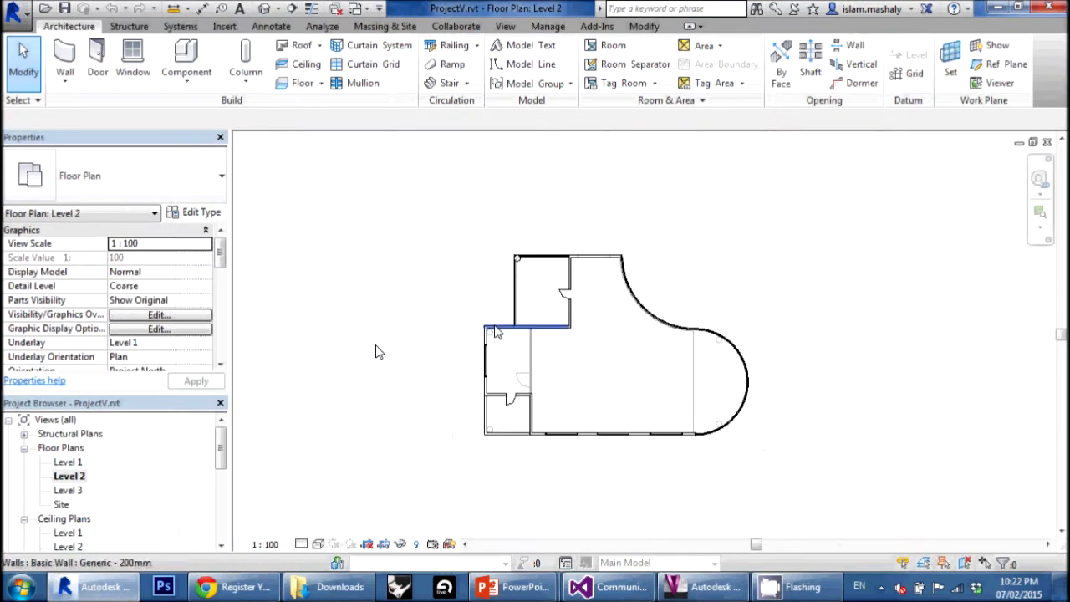
pyautogui.click(501, 326)
pyautogui.scroll(5, 493, 325)
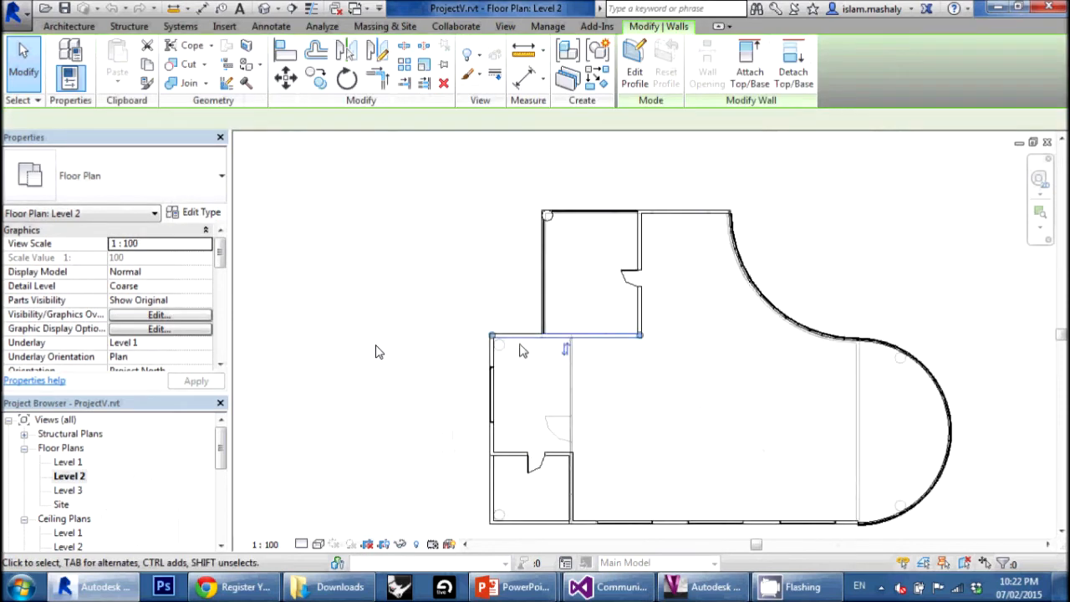
pyautogui.scroll(-1, 376, 351)
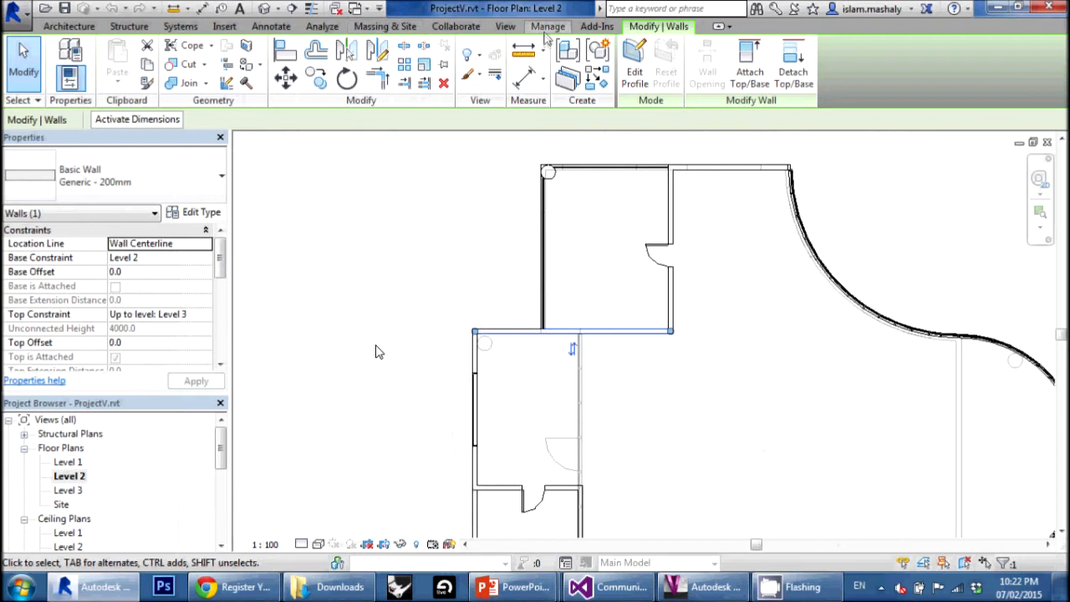
pyautogui.click(543, 251)
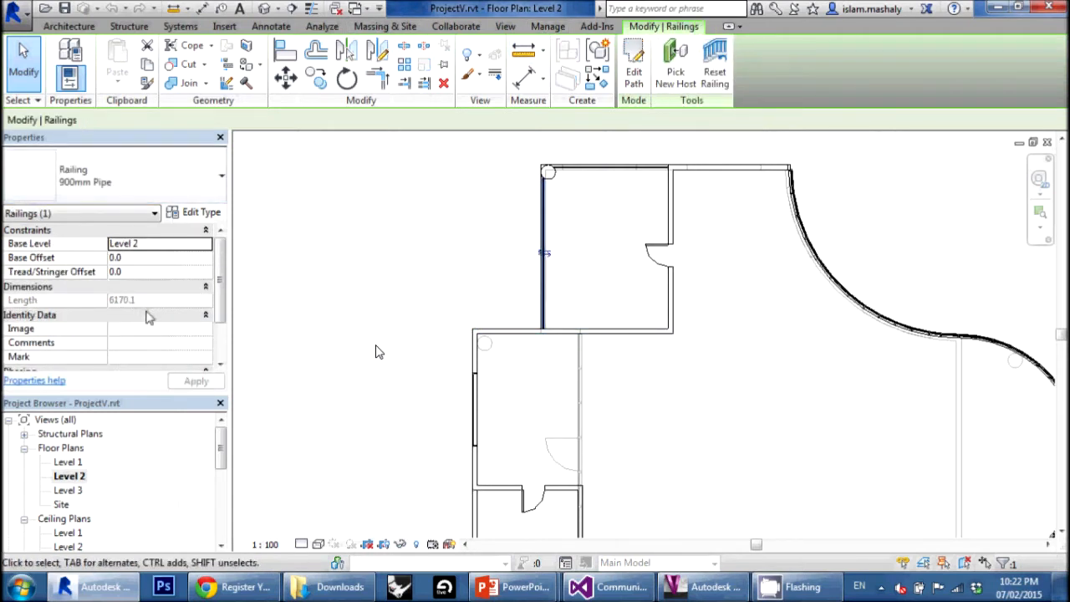
pyautogui.click(375, 352)
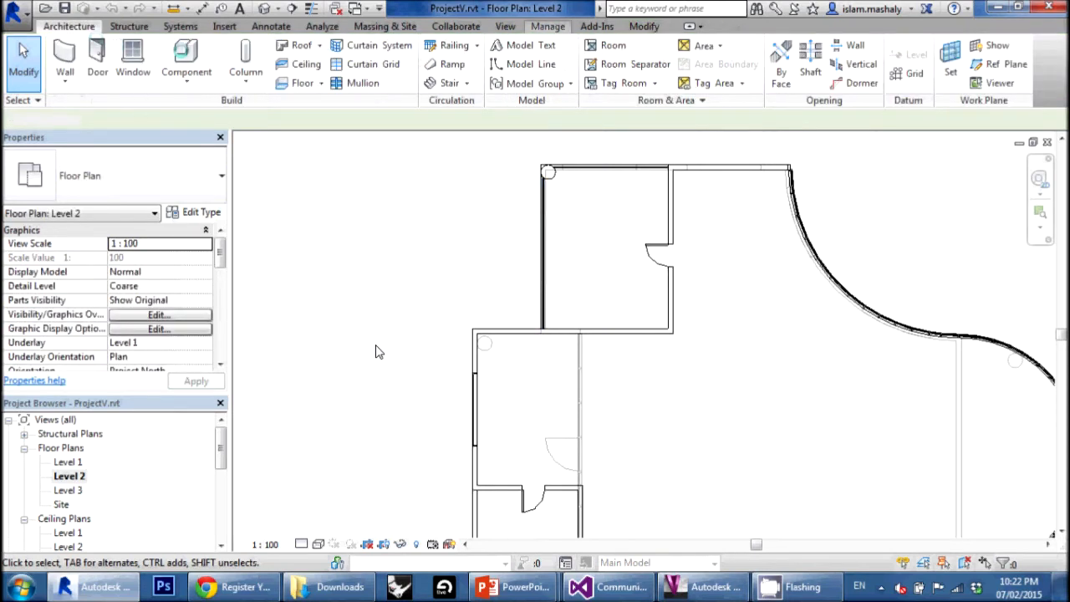
# Check the length format in the Revit project units, leaving the settings as they are
pyautogui.scroll(-9, 97, 37)
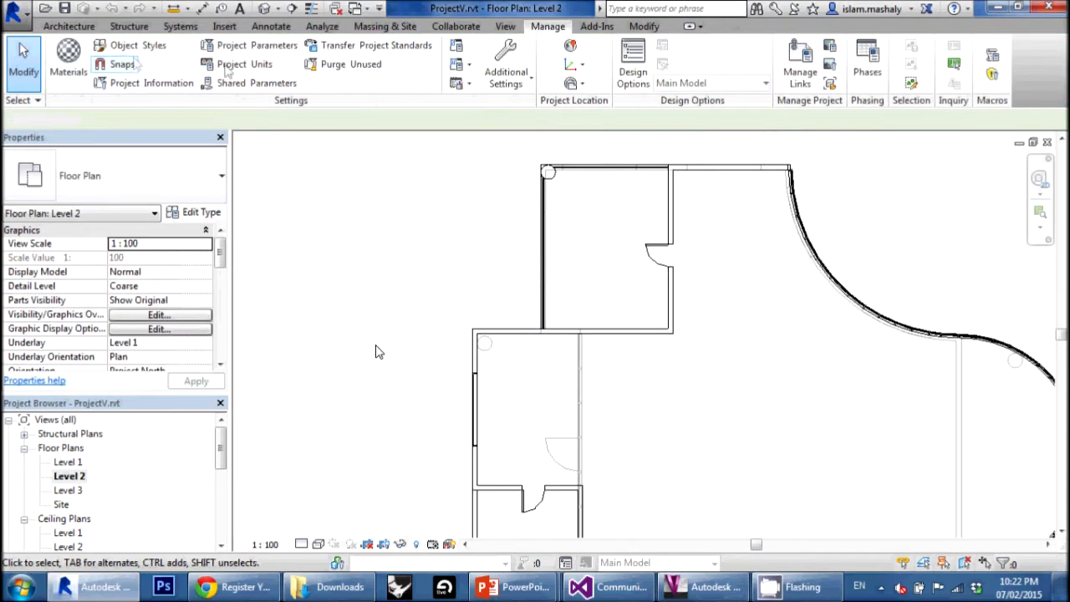
pyautogui.click(234, 65)
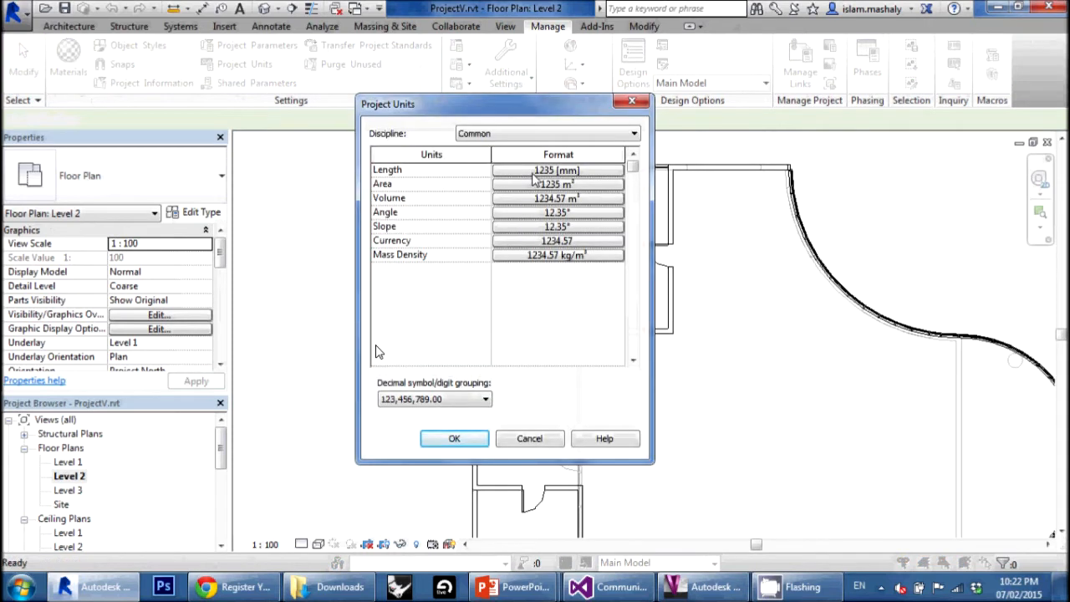
pyautogui.click(632, 101)
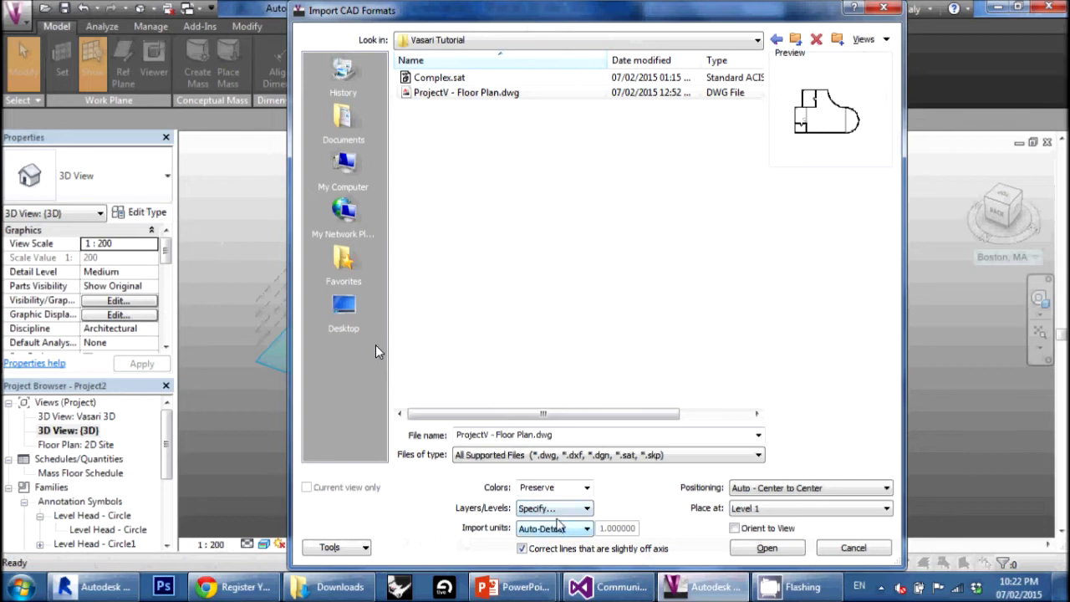
# Import the floor plan with all layers, millimeter units, Manual - Origin positioning and placement at Level 1
pyautogui.click(554, 528)
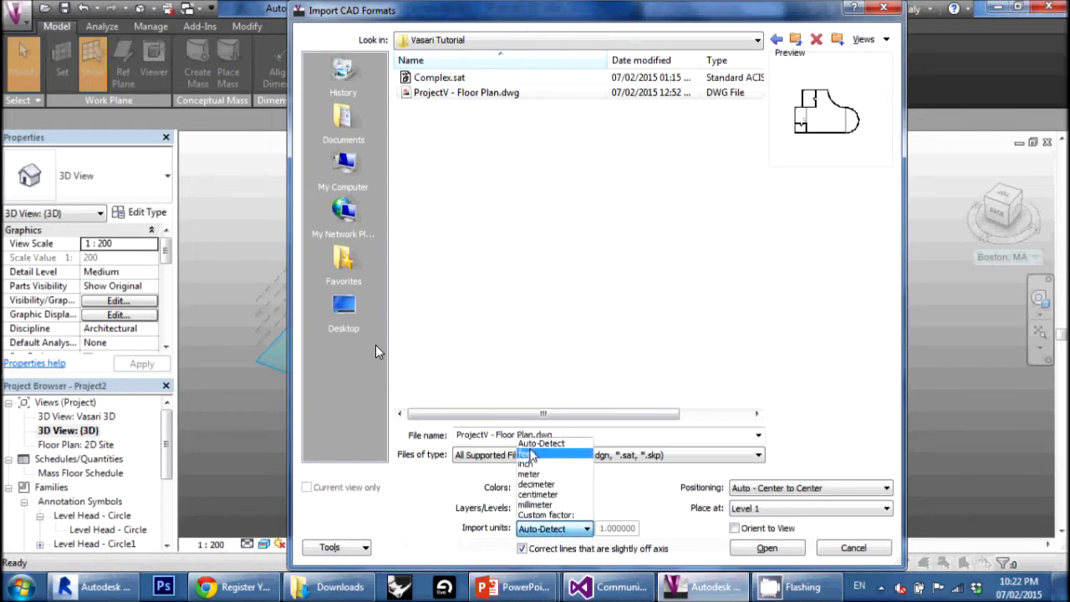
pyautogui.click(535, 505)
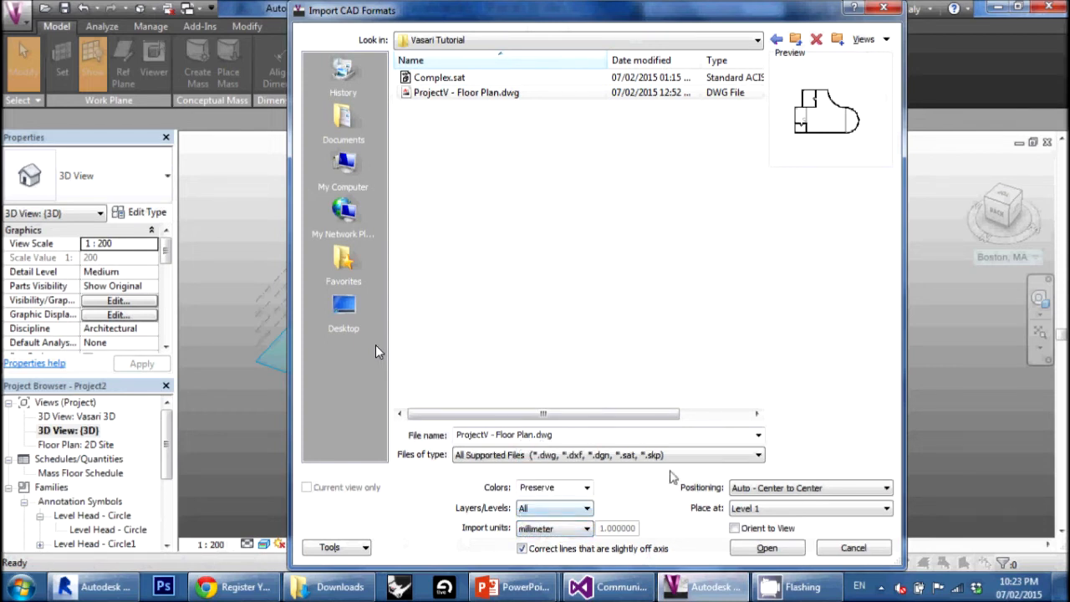
pyautogui.click(754, 486)
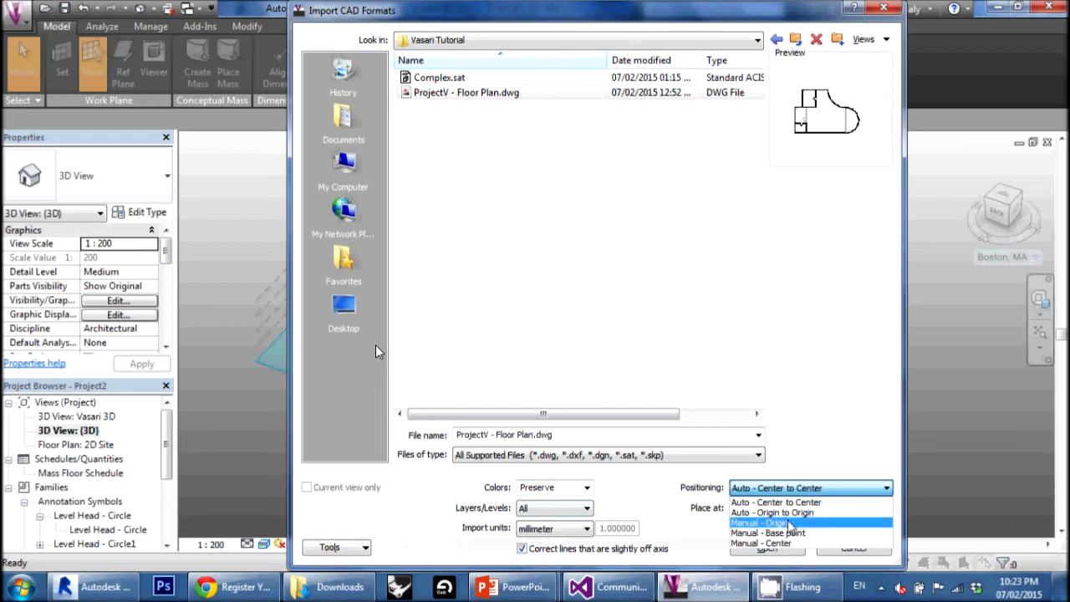
pyautogui.click(777, 522)
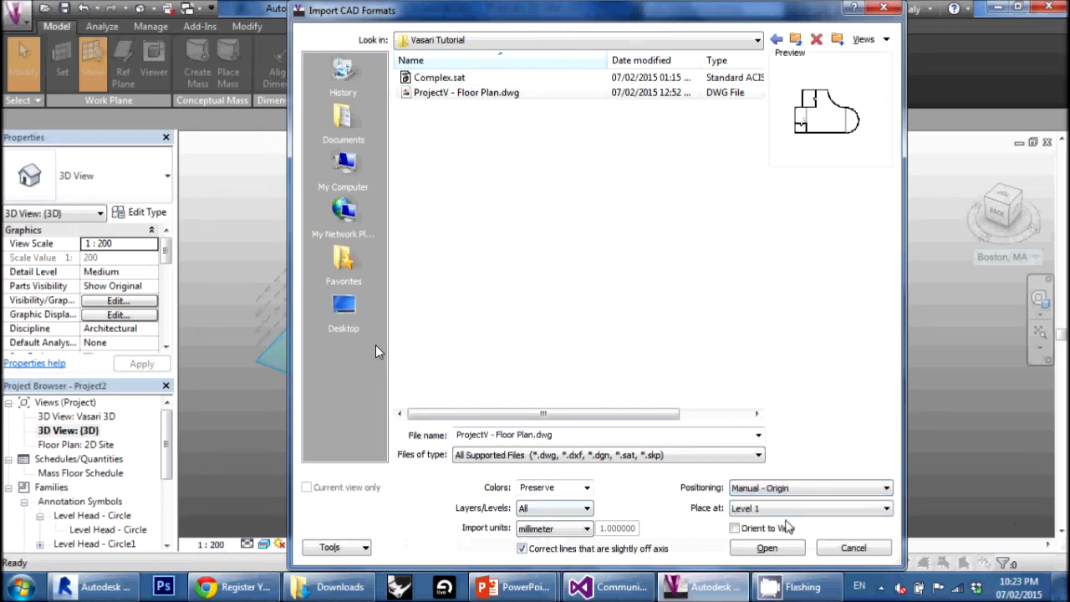
pyautogui.click(784, 508)
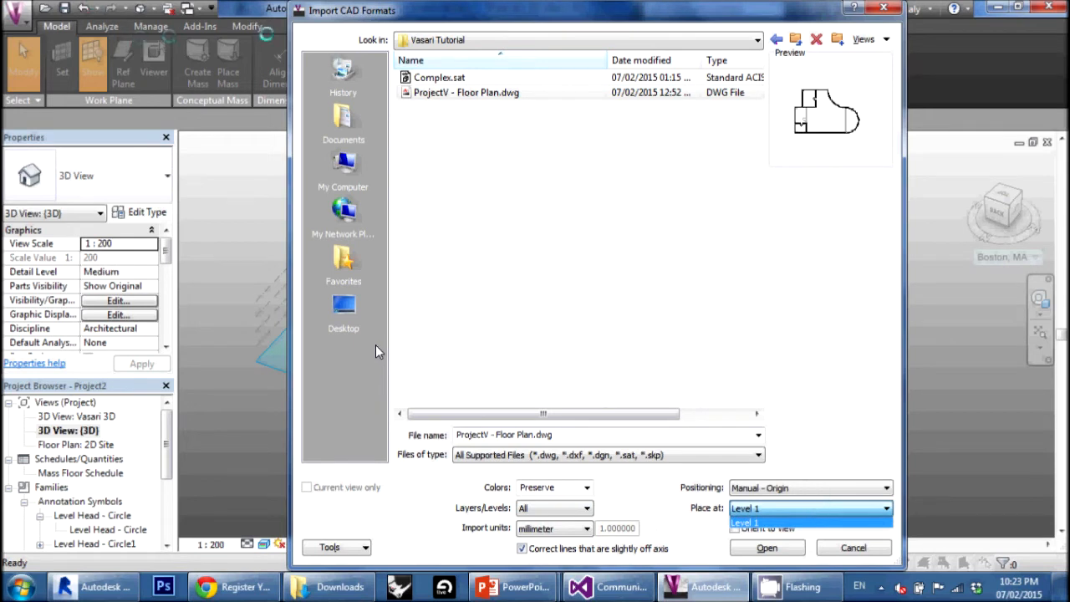
pyautogui.click(785, 508)
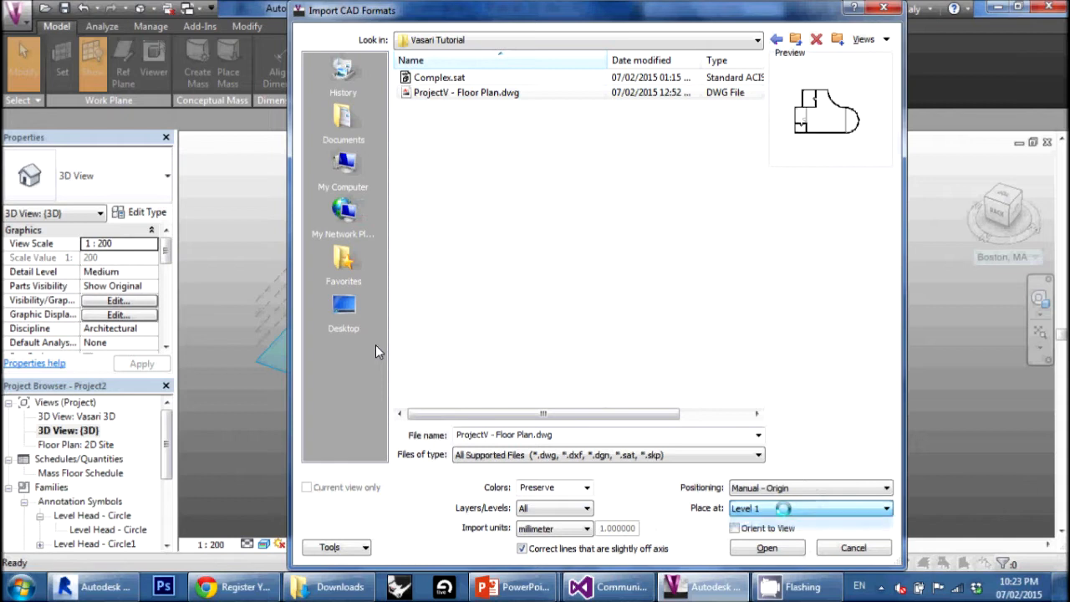
pyautogui.click(755, 553)
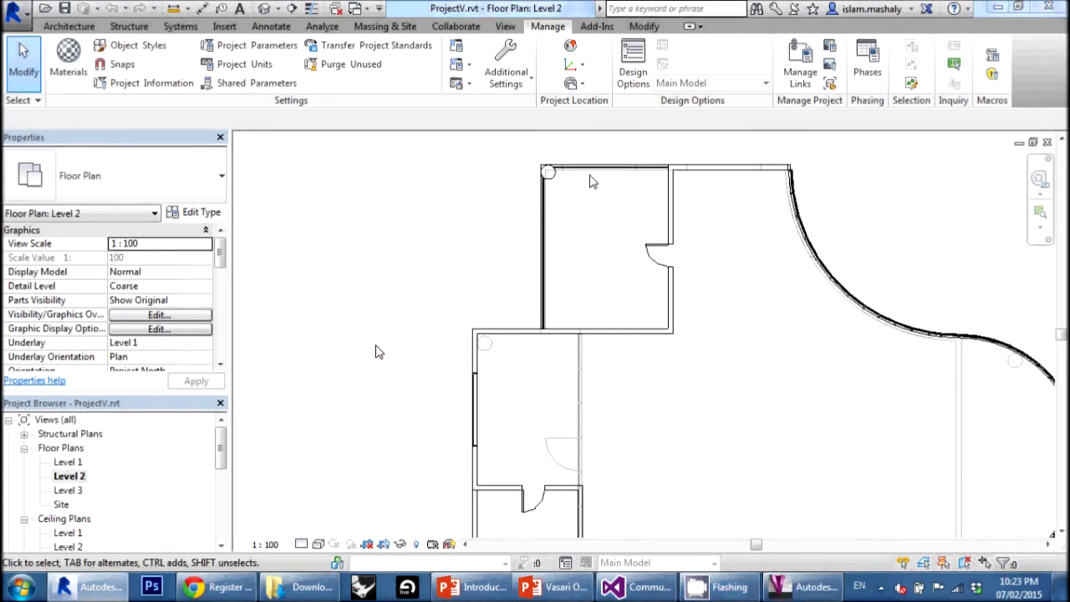
# Switch back to Vasari and place the imported floor plan on the Level 1 plane, beside the crossing reference planes
pyautogui.click(825, 581)
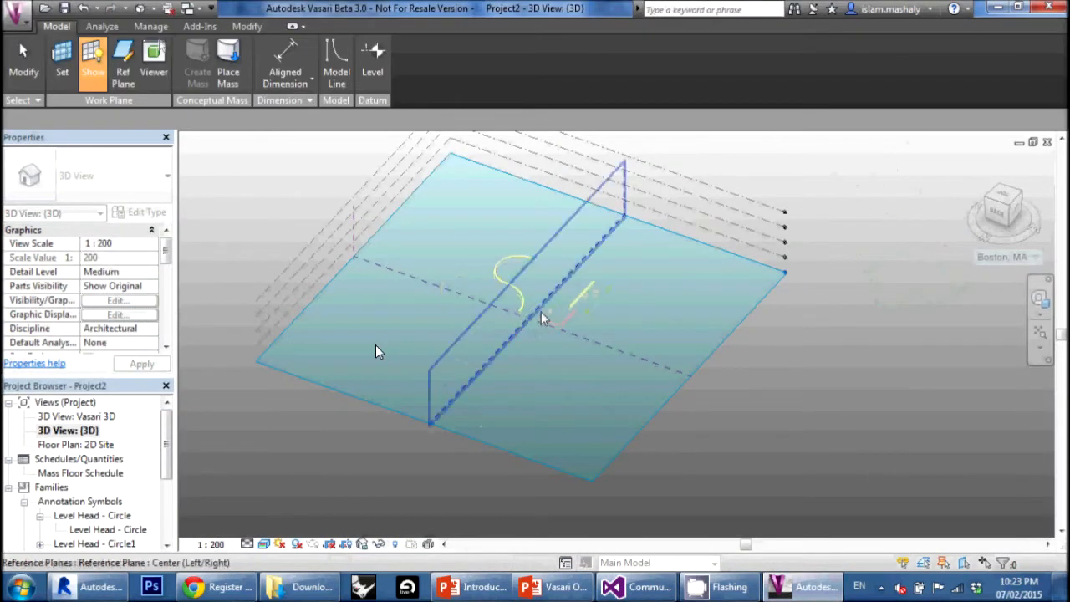
pyautogui.click(512, 331)
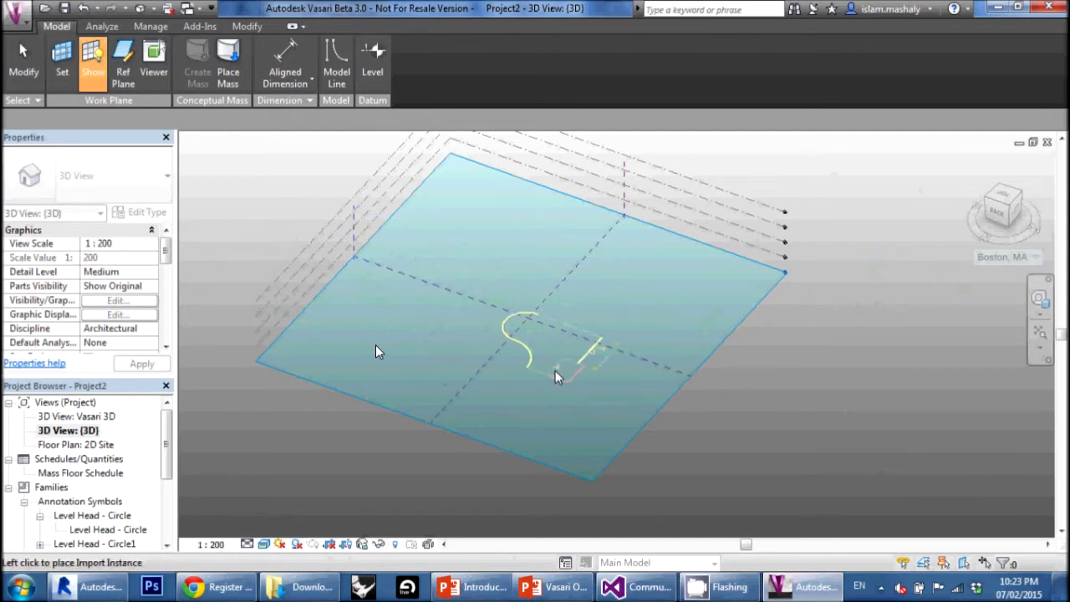
pyautogui.click(573, 405)
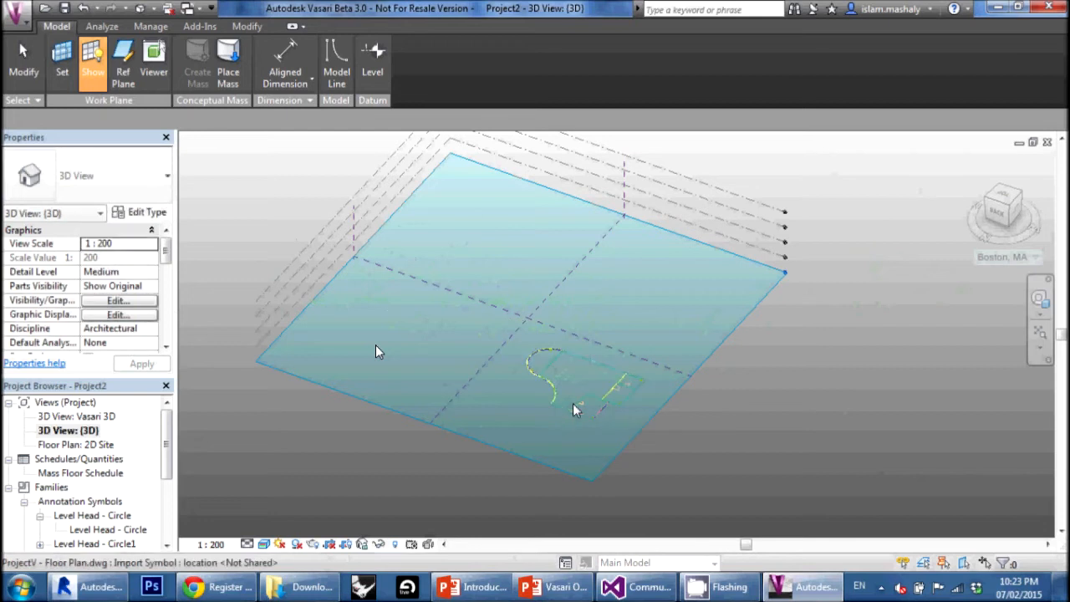
# Inspect the placed floor plan from another angle and compare it with the Revit project's 3D view
pyautogui.scroll(3, 604, 405)
pyautogui.scroll(-3, 527, 292)
pyautogui.scroll(3, 518, 283)
pyautogui.scroll(2, 669, 368)
pyautogui.keyDown('shift'); pyautogui.moveTo(666, 393); pyautogui.dragTo(270, 377, button='middle'); pyautogui.keyUp('shift')
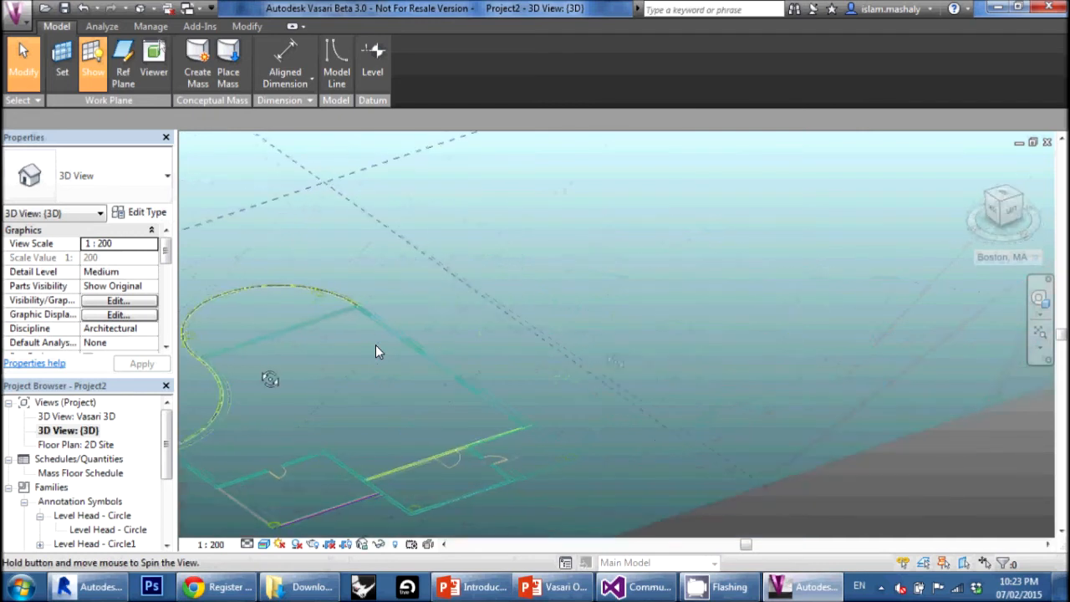
pyautogui.scroll(-3, 239, 385)
pyautogui.moveTo(326, 407); pyautogui.dragTo(578, 394, button='middle')
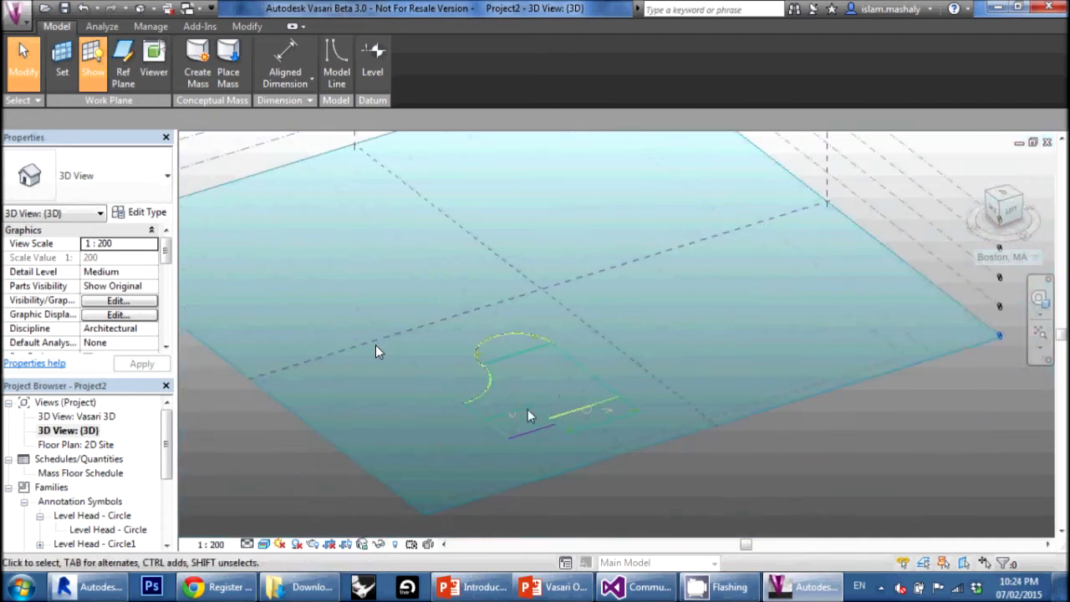
pyautogui.scroll(3, 527, 415)
pyautogui.hotkey('alt', 'Tab')
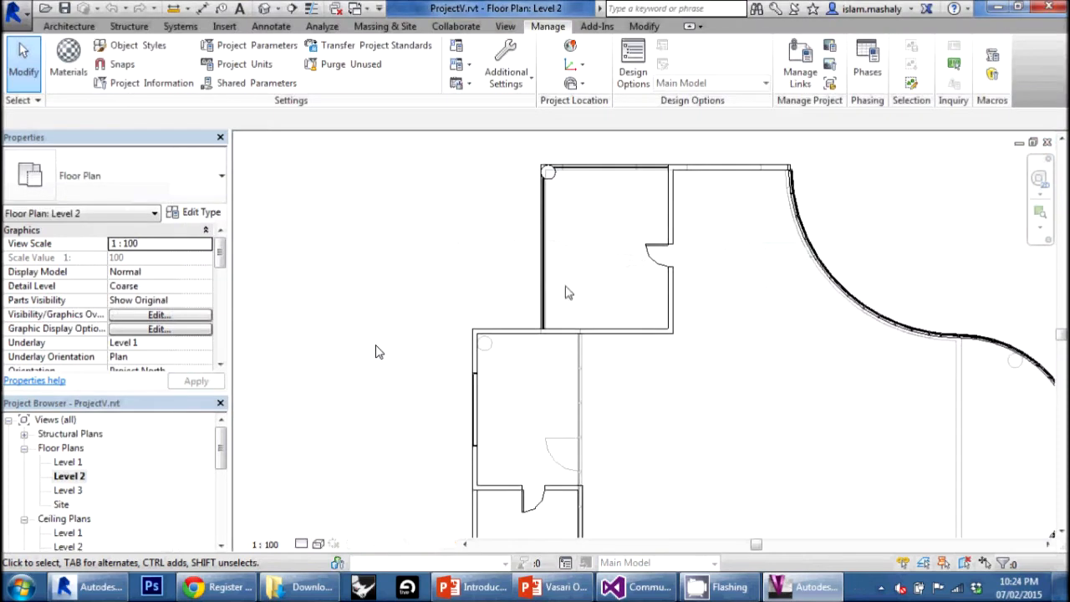
pyautogui.click(269, 12)
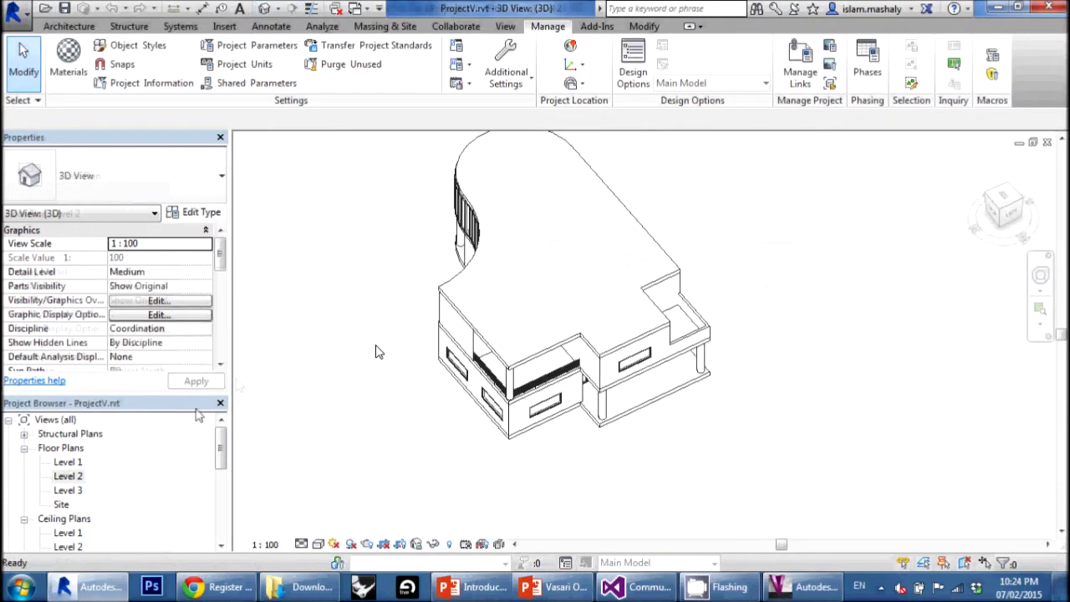
pyautogui.keyDown('shift'); pyautogui.moveTo(545, 437); pyautogui.dragTo(376, 351, button='middle'); pyautogui.keyUp('shift')
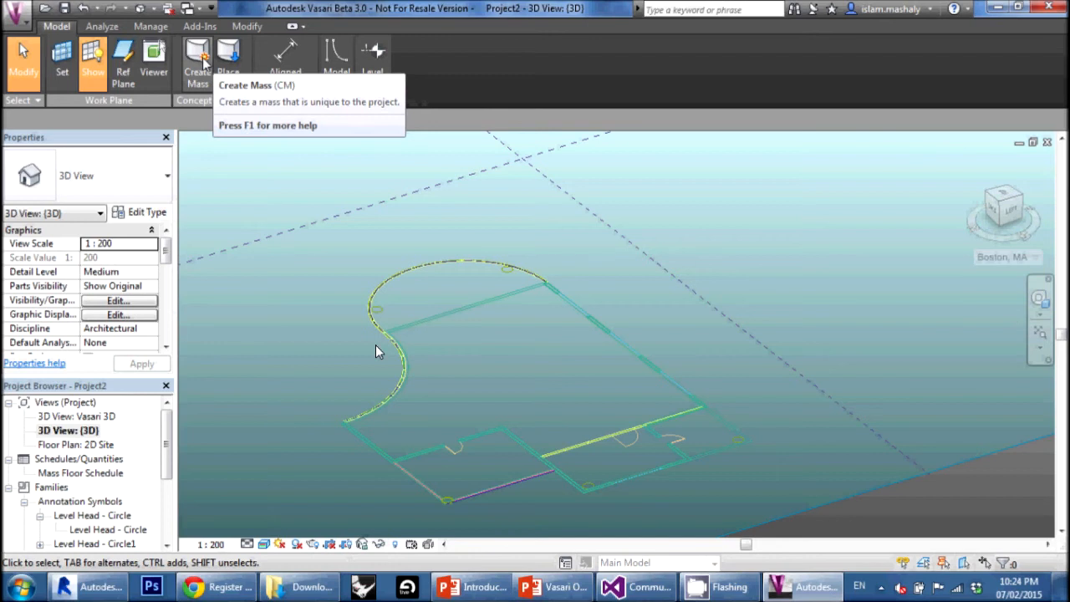
# Start a new in-place mass and show the imported floor plan in top view
pyautogui.click(199, 57)
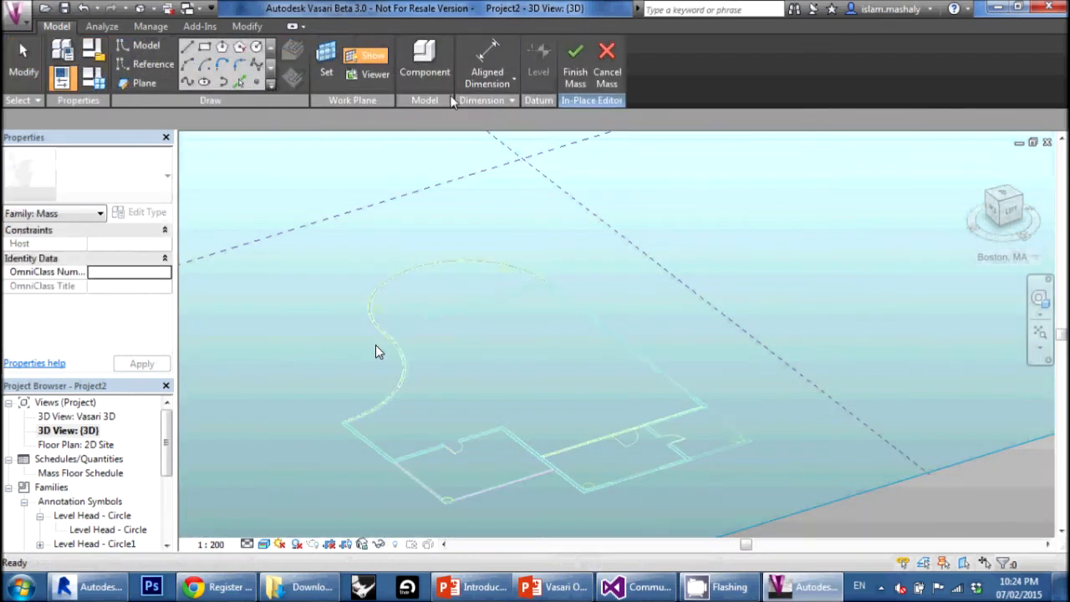
pyautogui.click(1006, 199)
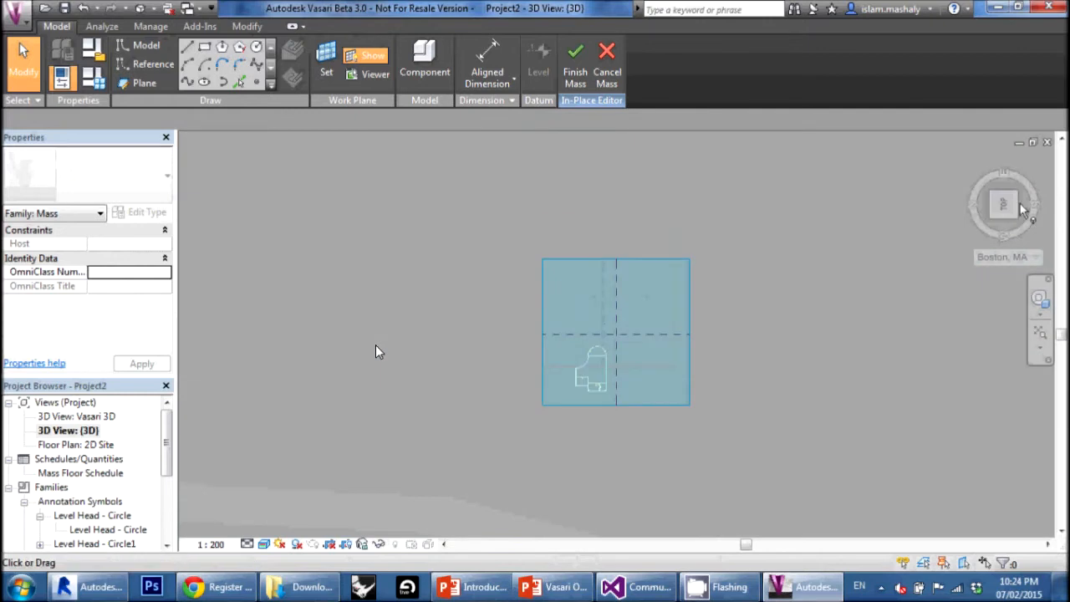
pyautogui.scroll(3, 516, 417)
pyautogui.scroll(5, 648, 347)
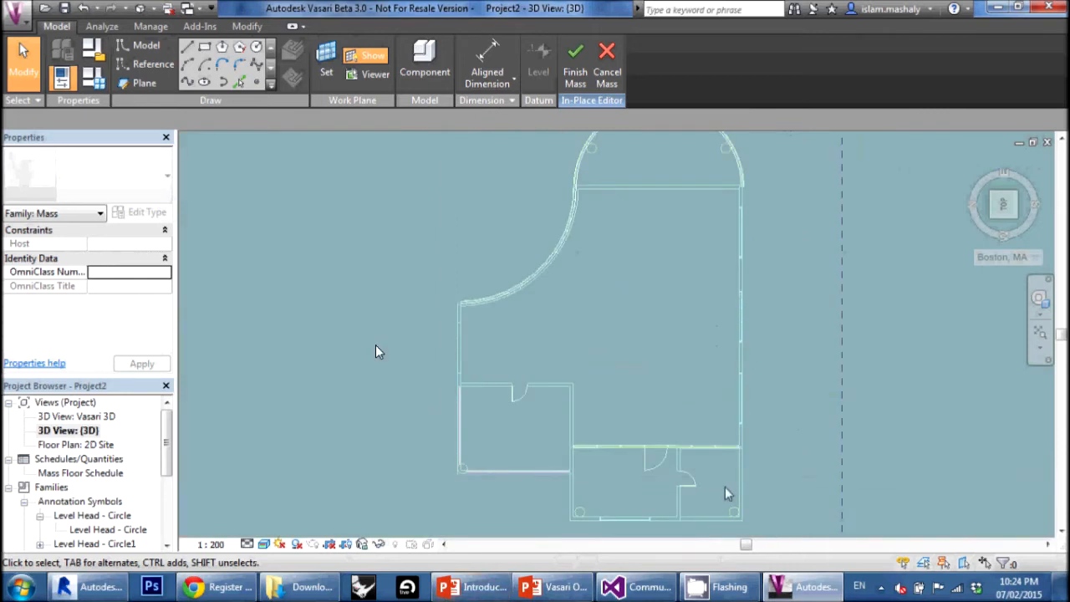
# Trace the plan's stepped lower outer edge with chained model lines, from its lower-left corner to its lower-right corner
pyautogui.click(187, 47)
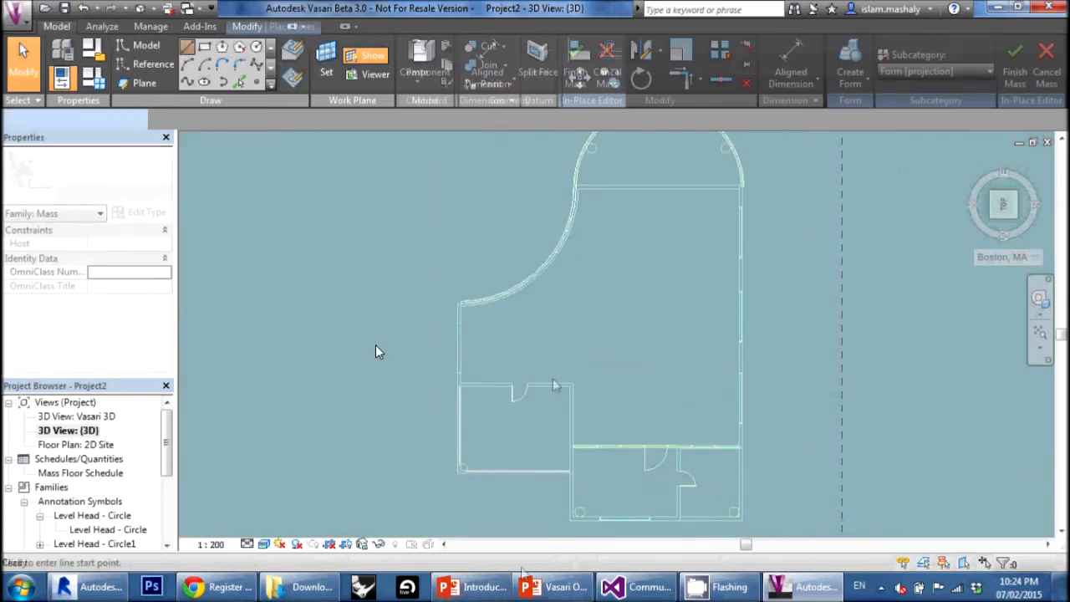
pyautogui.scroll(2, 458, 471)
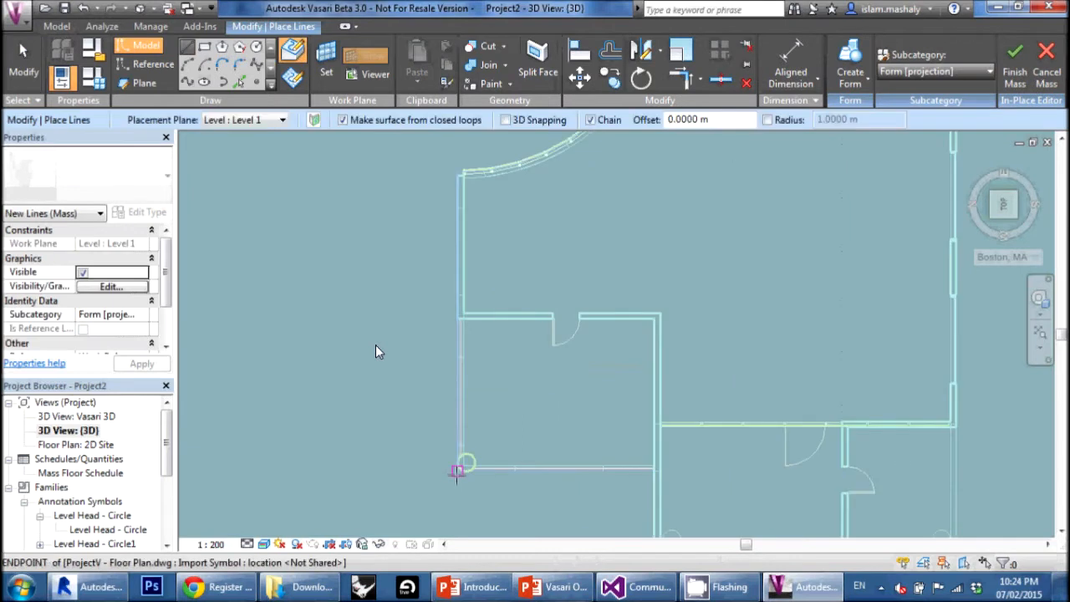
pyautogui.click(457, 471)
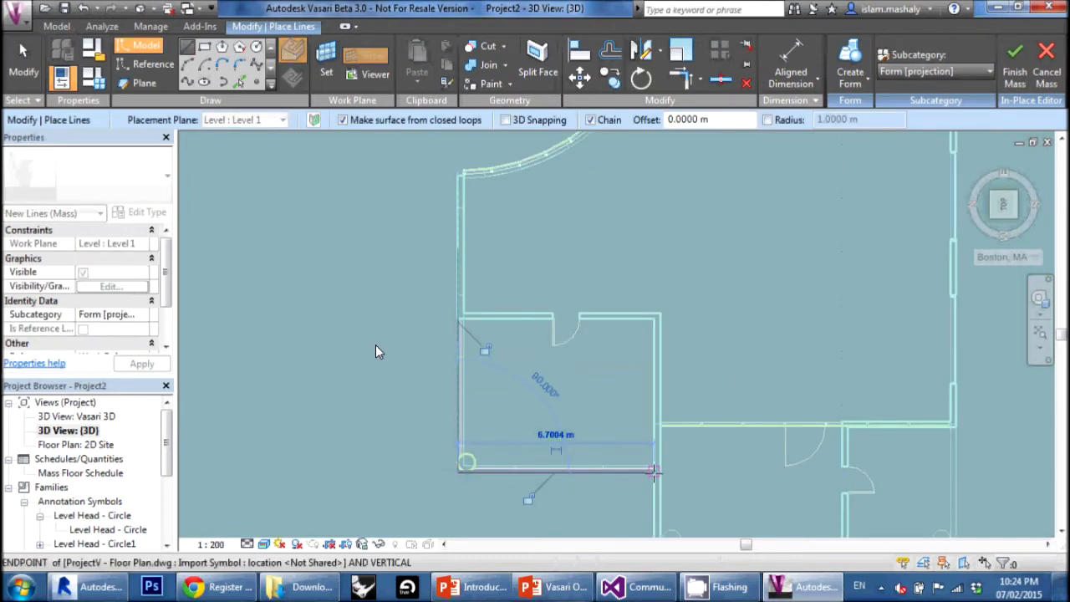
pyautogui.click(657, 469)
pyautogui.scroll(-3, 657, 469)
pyautogui.scroll(4, 659, 469)
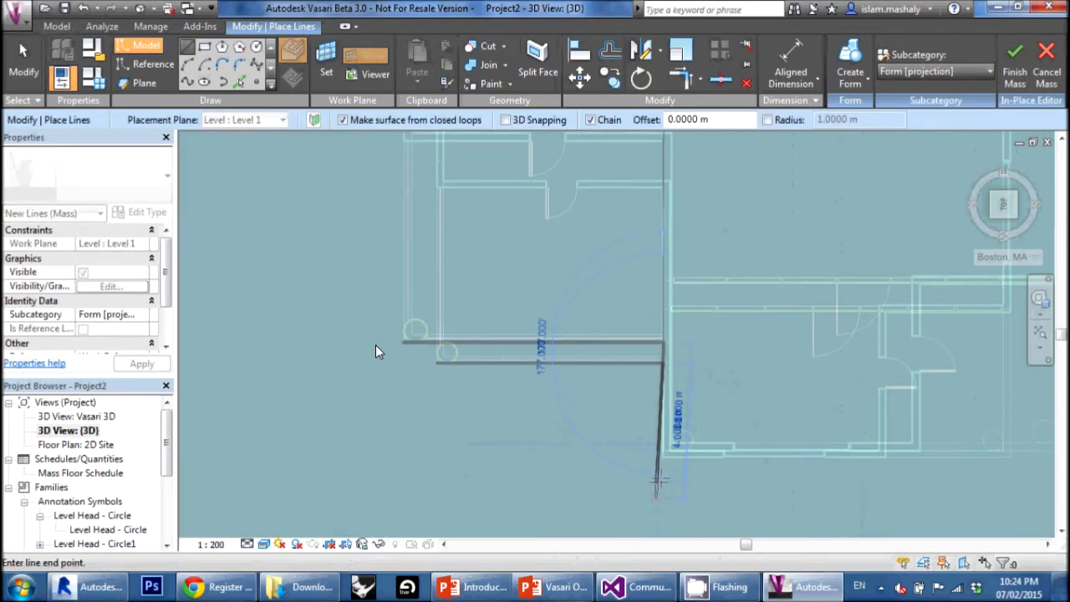
pyautogui.click(663, 450)
pyautogui.scroll(-2, 740, 427)
pyautogui.scroll(-2, 991, 403)
pyautogui.moveTo(973, 421); pyautogui.dragTo(910, 428, button='middle')
pyautogui.scroll(3, 895, 431)
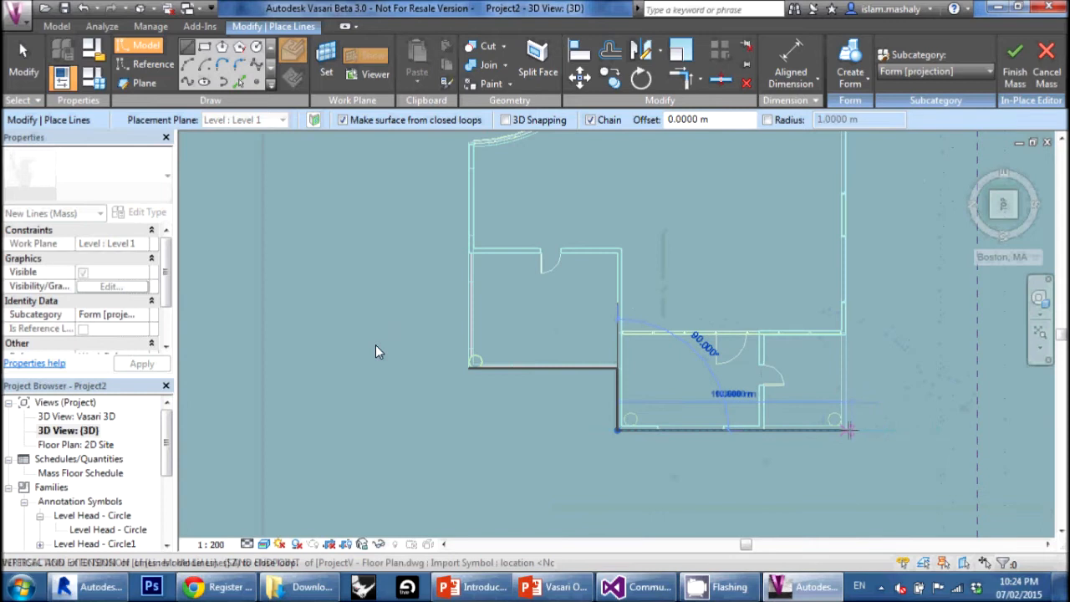
pyautogui.click(847, 430)
# Continue the line chain about 19.9 m up the right outer wall to the start of the semicircular end
pyautogui.scroll(-1, 855, 371)
pyautogui.scroll(-2, 855, 368)
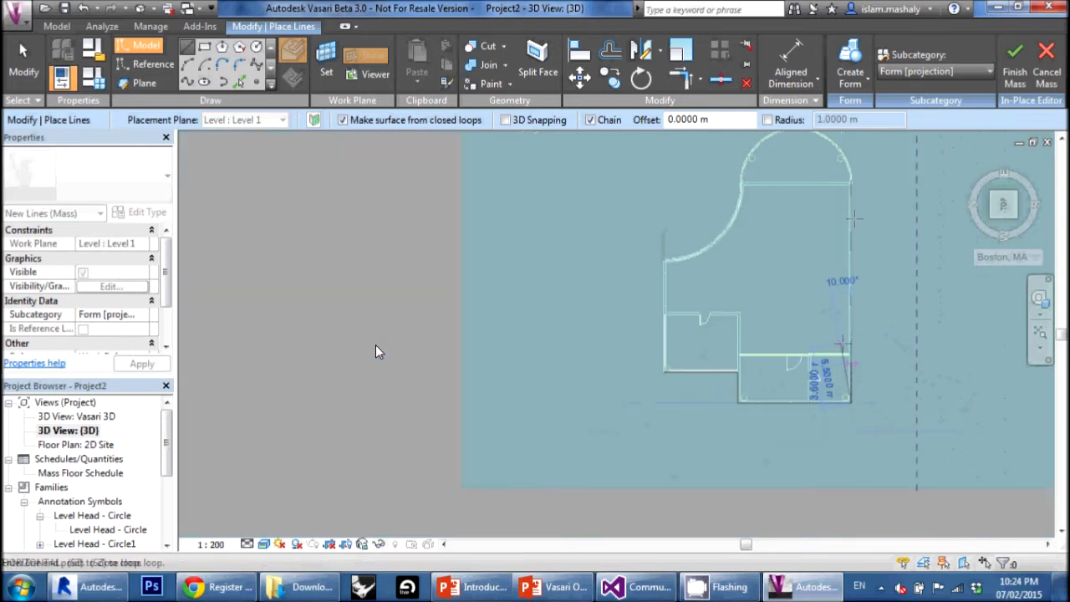
pyautogui.scroll(5, 850, 198)
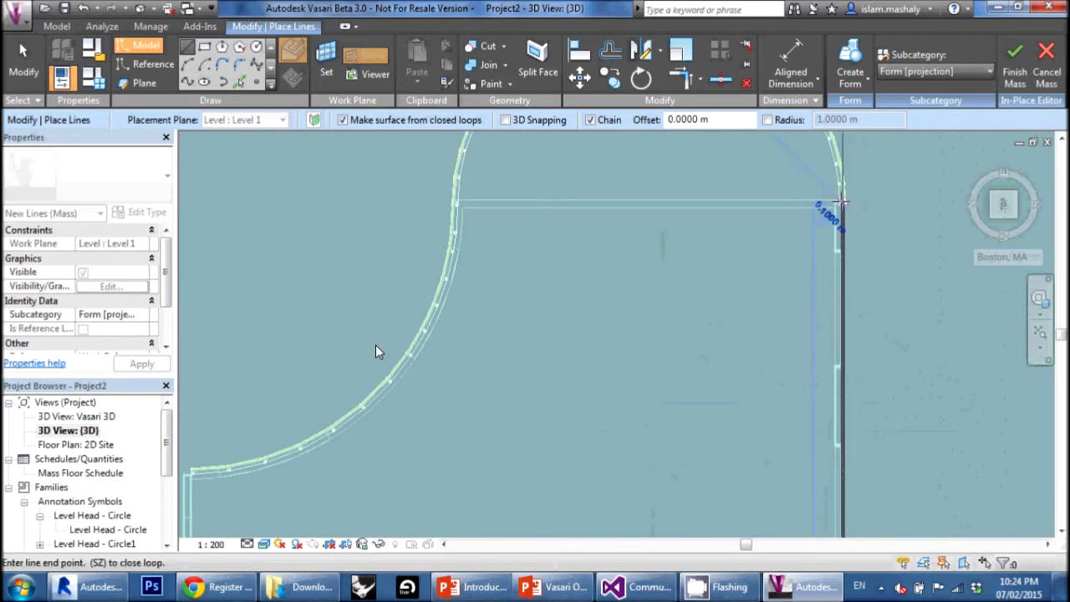
pyautogui.scroll(-3, 841, 201)
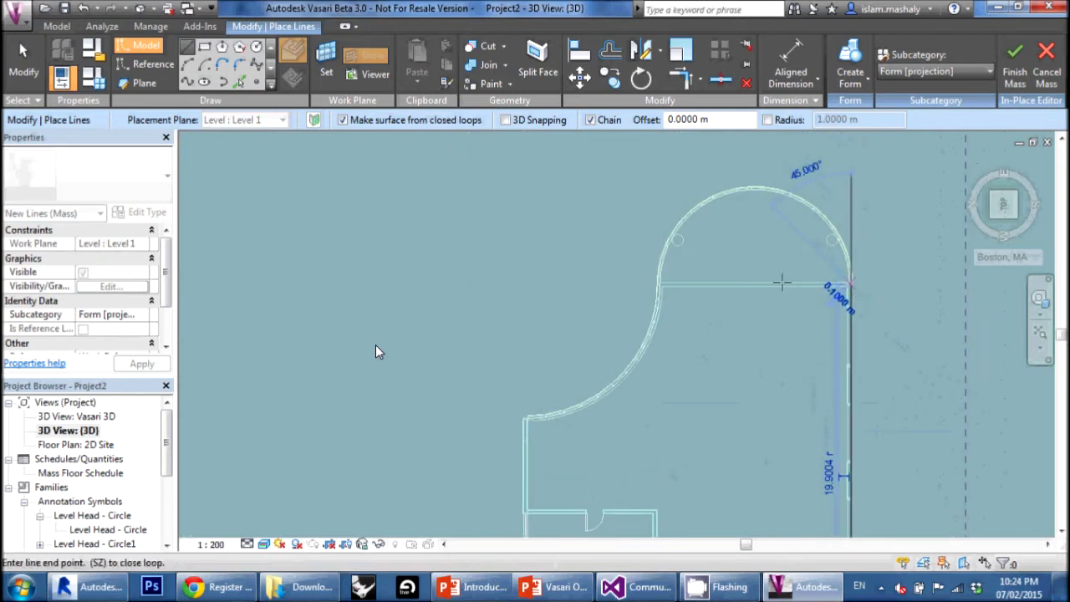
# Trace the semicircular end with a 5 m radius arc and the adjoining concave wall with another arc
pyautogui.click(664, 290)
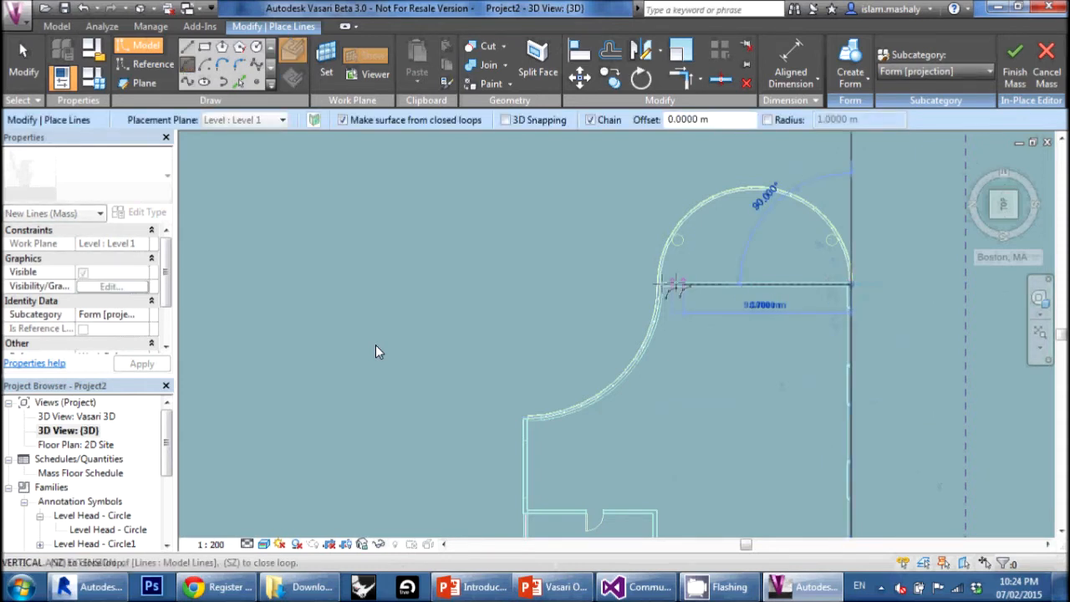
pyautogui.click(658, 284)
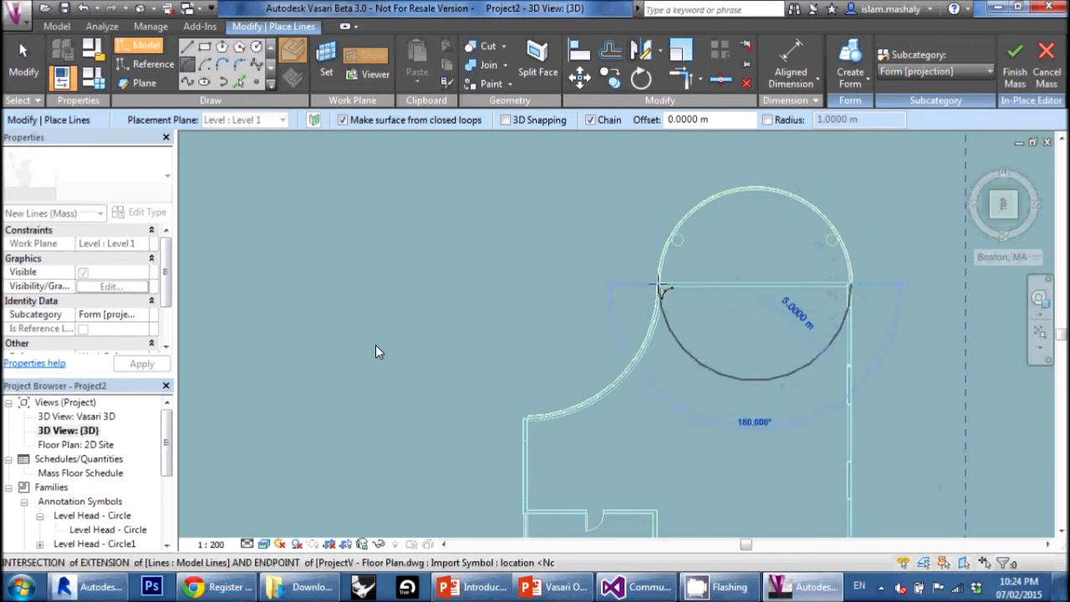
pyautogui.click(745, 207)
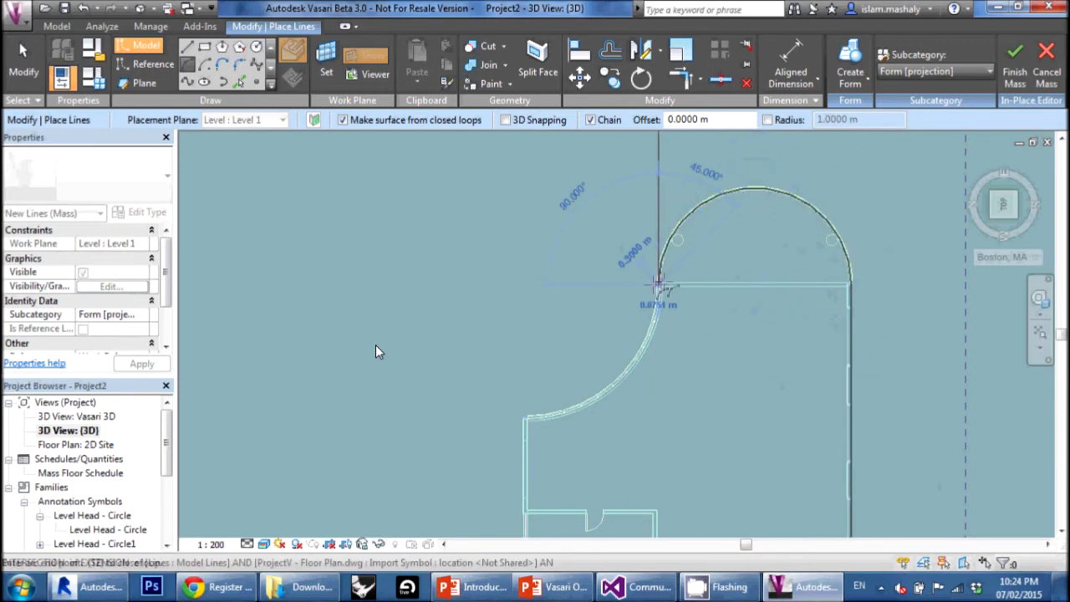
pyautogui.click(525, 416)
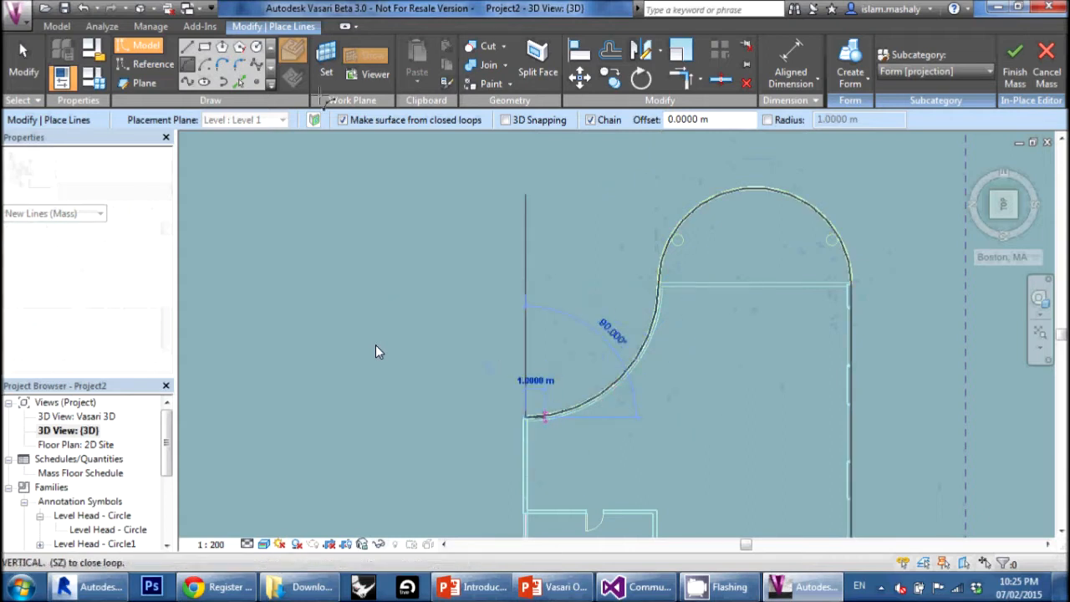
pyautogui.press('Escape')
pyautogui.press('Escape')
# Close the outline with a straight line about 10.2 m long down the left outer wall to the first corner
pyautogui.moveTo(595, 411); pyautogui.dragTo(671, 283, button='middle')
pyautogui.click(588, 318)
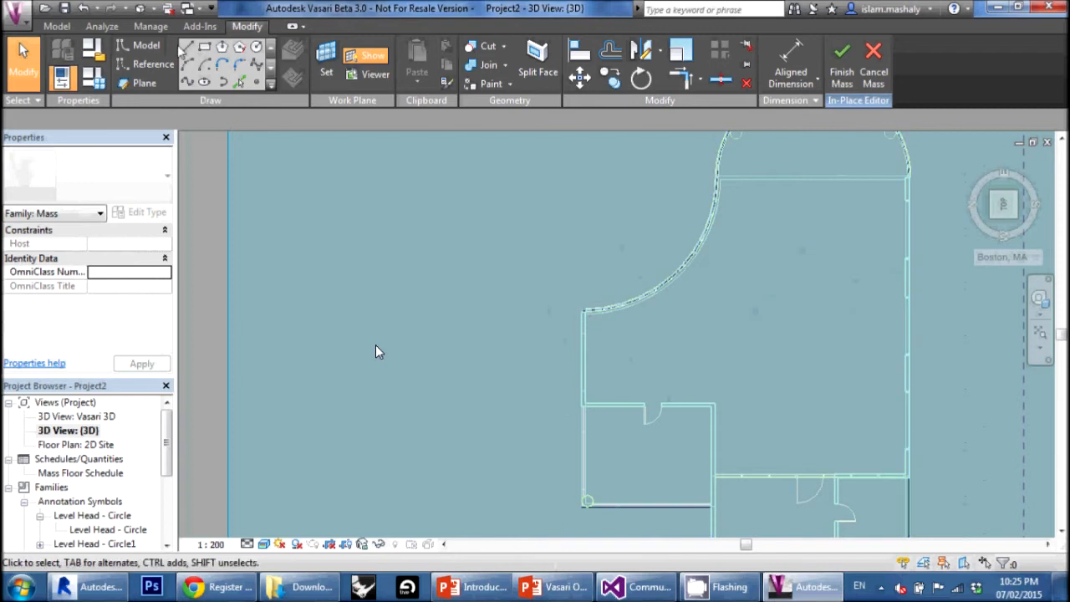
pyautogui.click(584, 311)
pyautogui.click(583, 510)
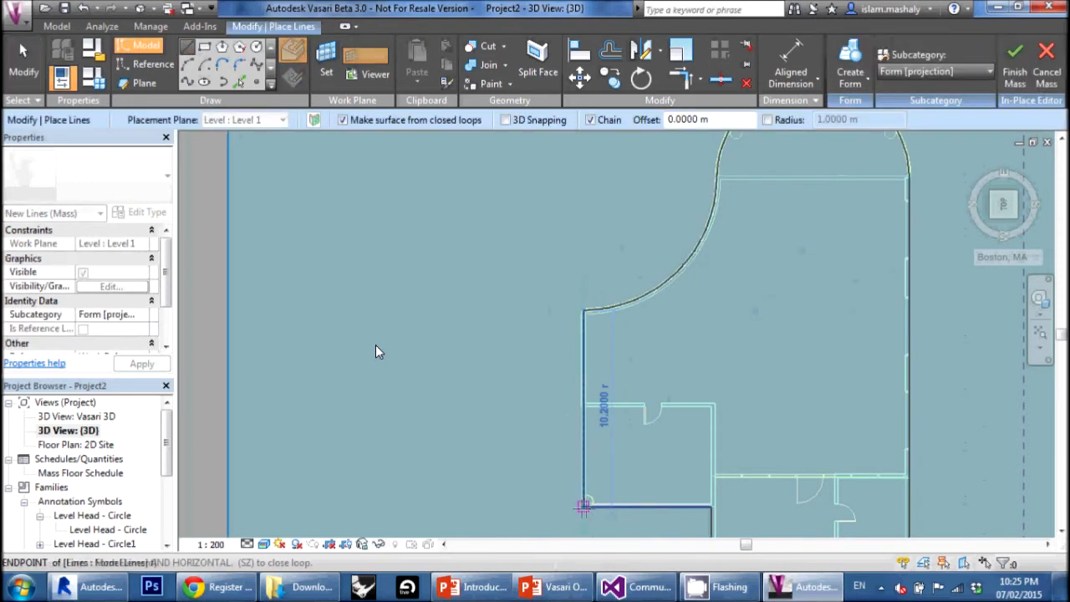
pyautogui.scroll(3, 587, 507)
pyautogui.scroll(-4, 592, 502)
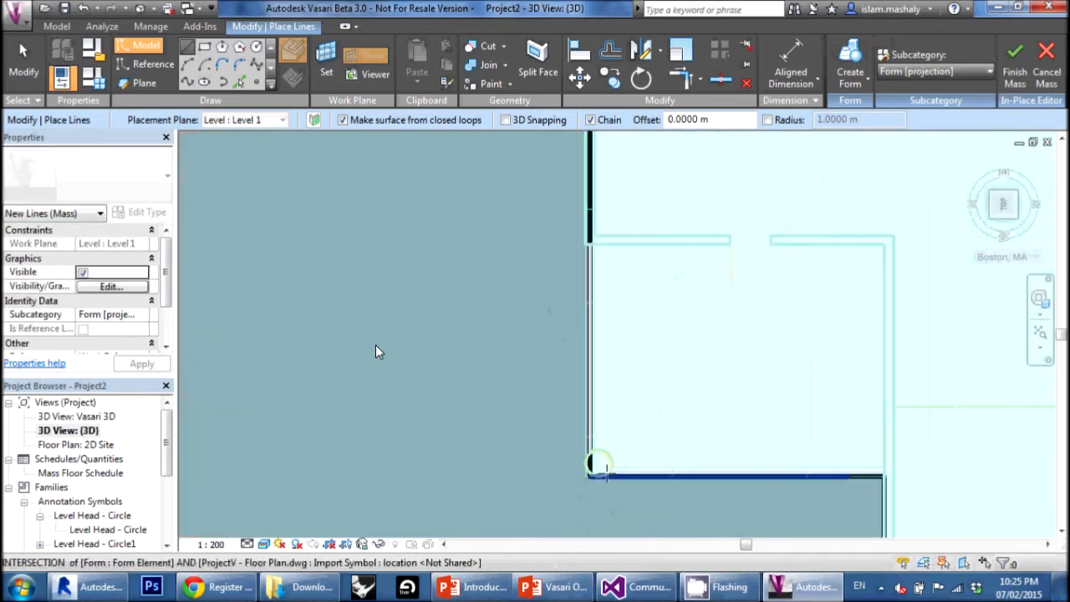
pyautogui.scroll(-5, 642, 361)
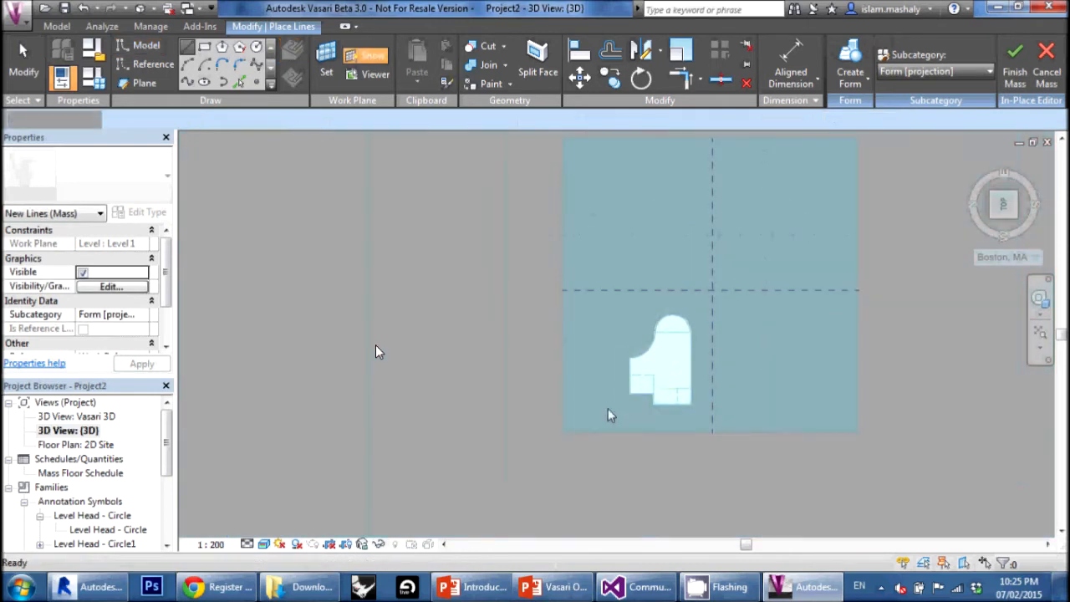
pyautogui.press('Escape')
pyautogui.press('Escape')
pyautogui.scroll(5, 681, 376)
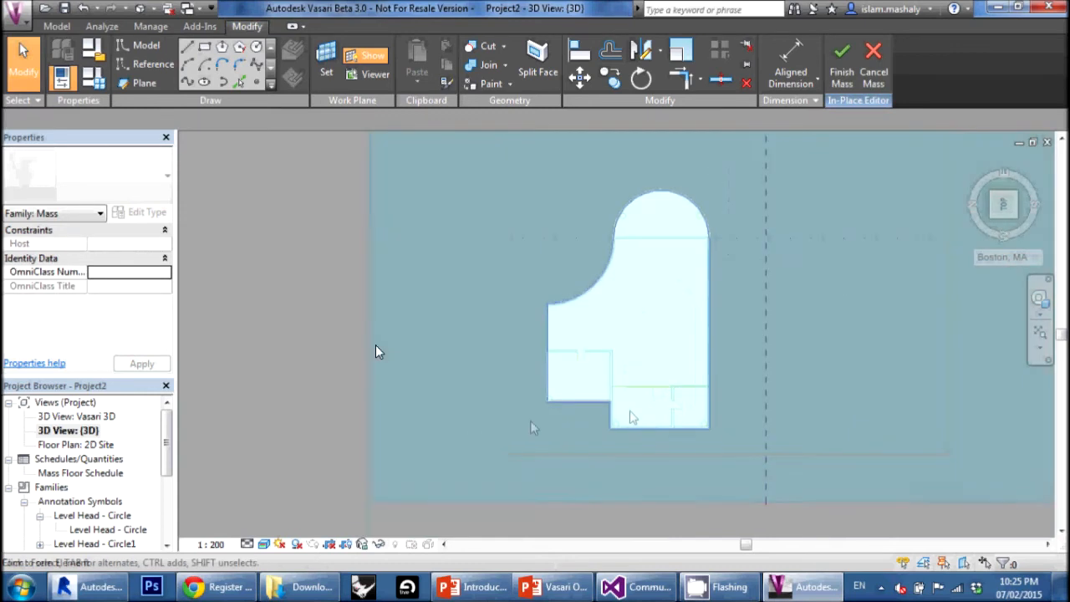
# Create a solid form from the traced floor plan outline
pyautogui.keyDown('shift'); pyautogui.moveTo(516, 421); pyautogui.dragTo(800, 293, button='middle'); pyautogui.keyUp('shift')
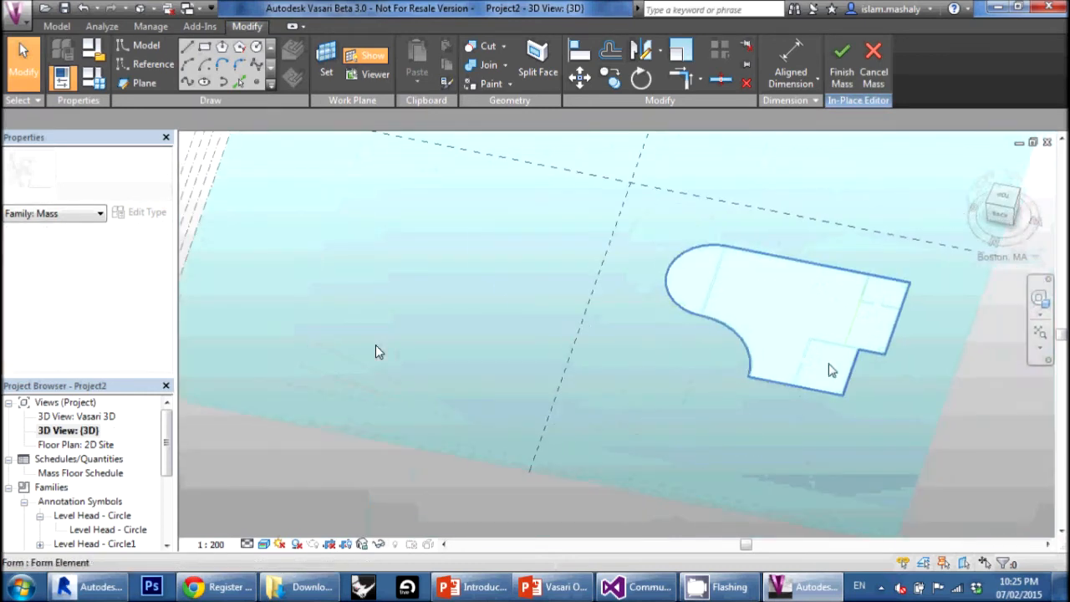
pyautogui.scroll(3, 830, 394)
pyautogui.click(752, 418)
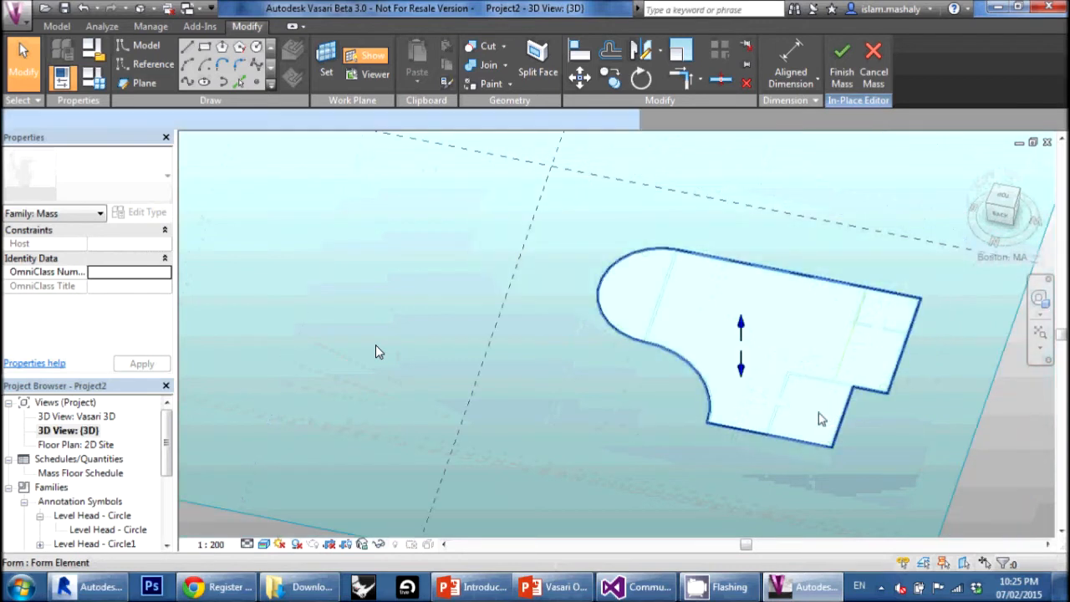
pyautogui.scroll(-3, 728, 351)
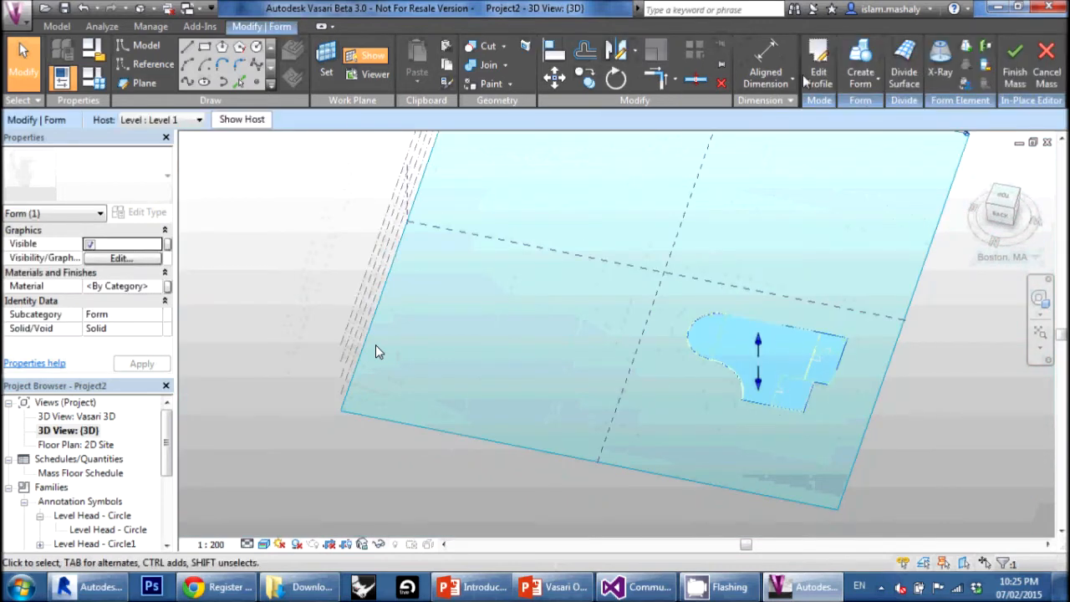
pyautogui.click(870, 87)
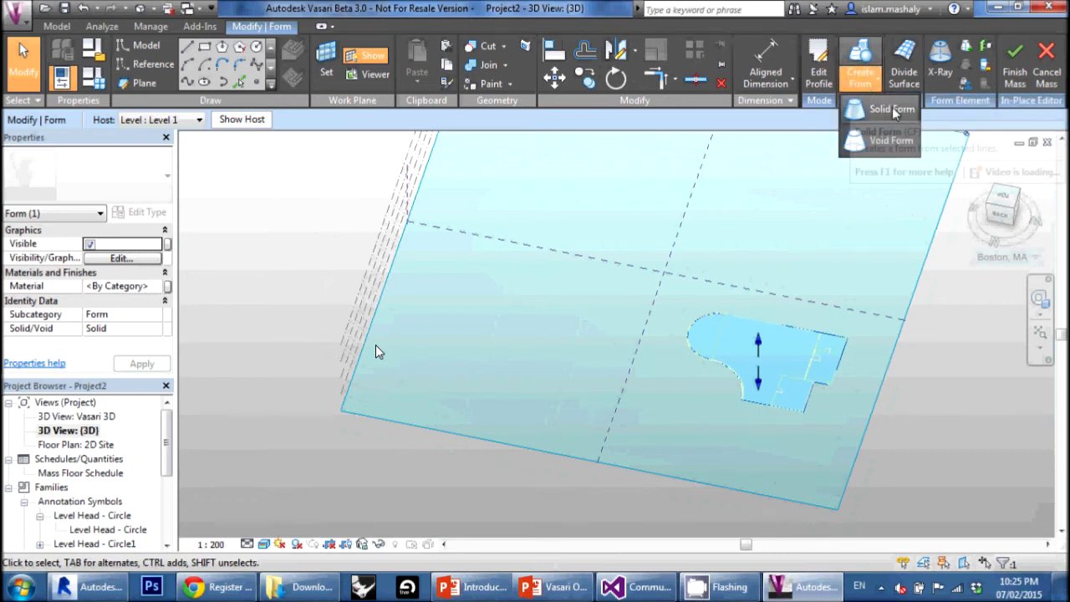
pyautogui.click(893, 109)
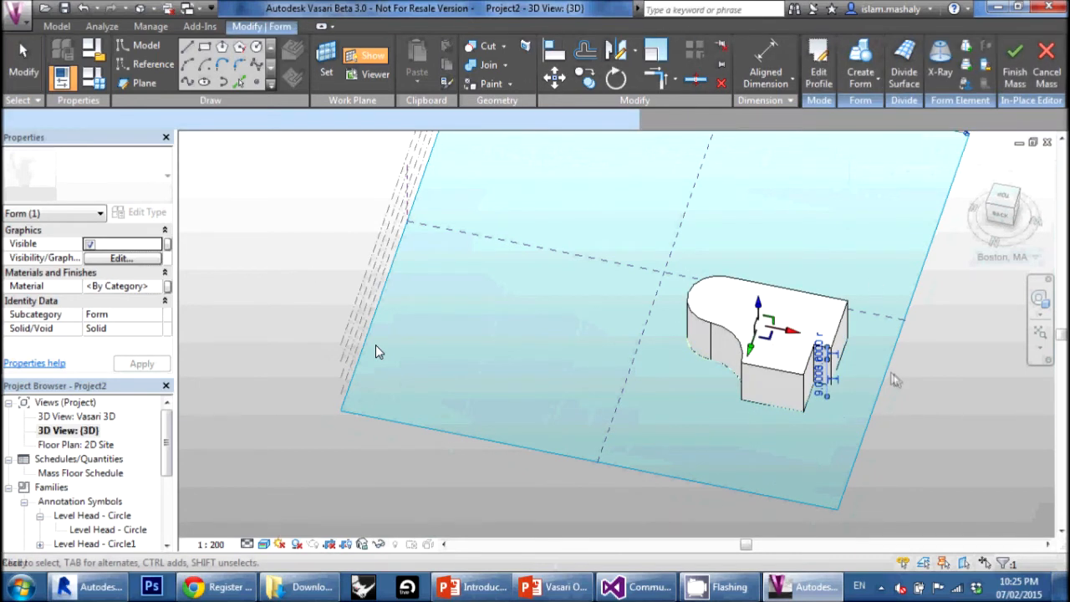
pyautogui.scroll(3, 893, 380)
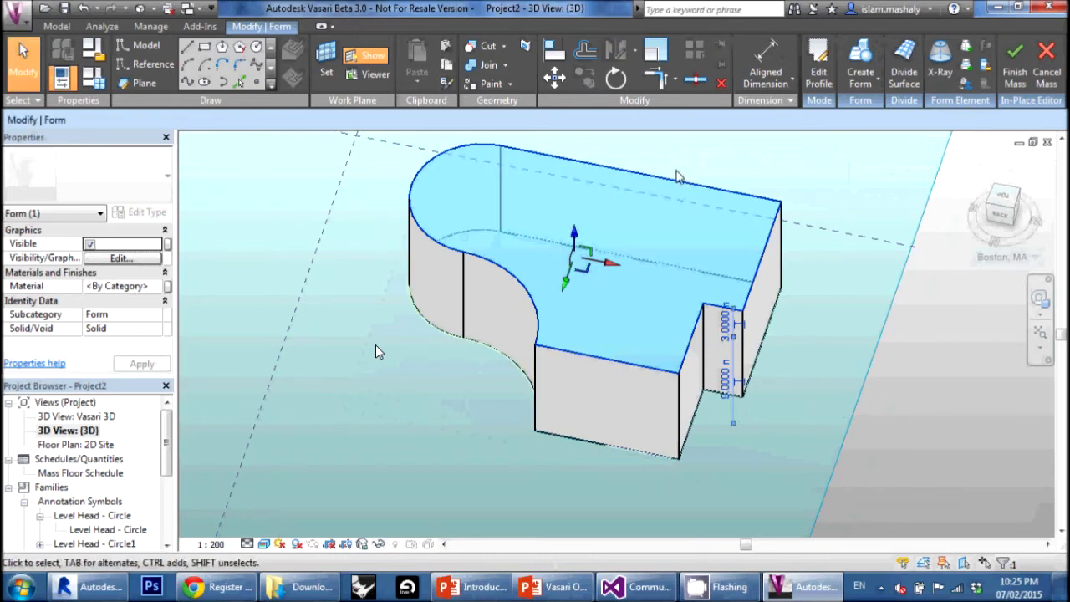
# Switch to the Revit project and open its North elevation to examine the level heights
pyautogui.hotkey('alt', 'Tab')
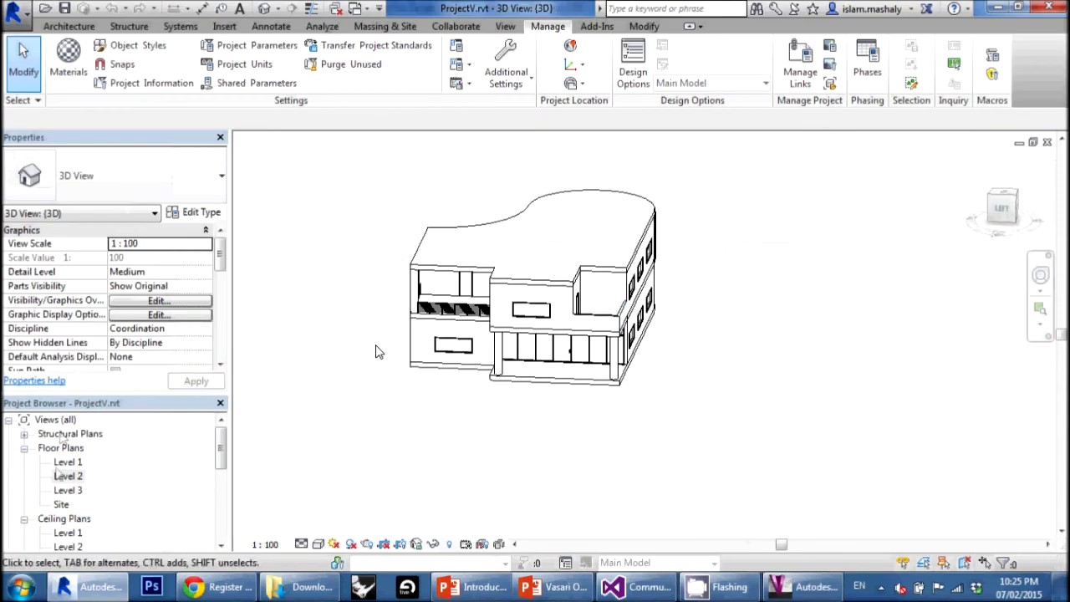
pyautogui.scroll(-4, 60, 468)
pyautogui.click(65, 476)
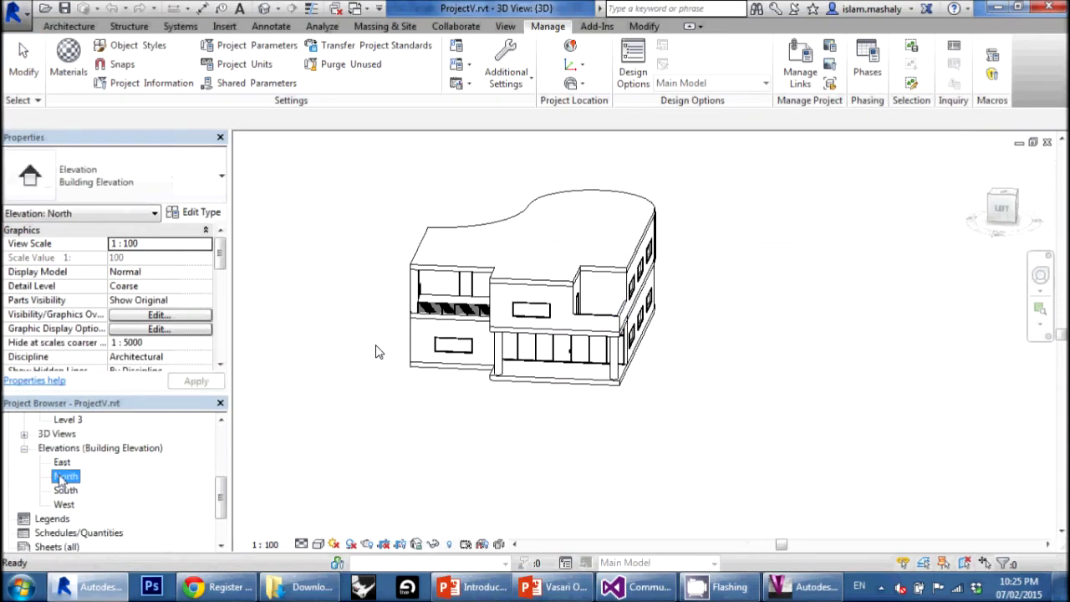
pyautogui.doubleClick(60, 479)
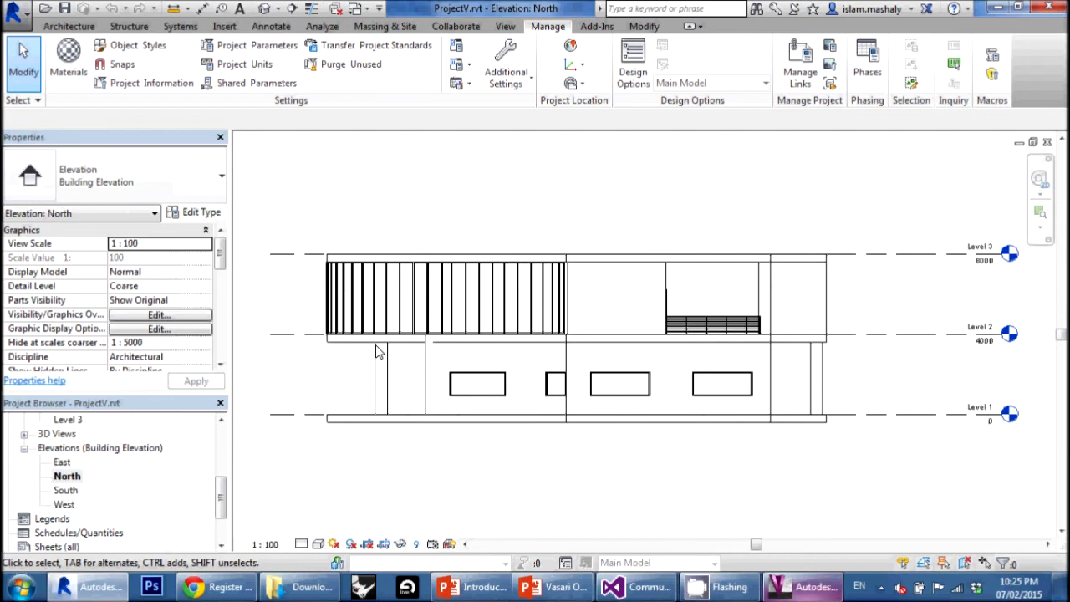
# Switch back to Vasari and set the solid mass's height above Level 1 to 8 m
pyautogui.click(801, 587)
pyautogui.press('z')
pyautogui.press('f')
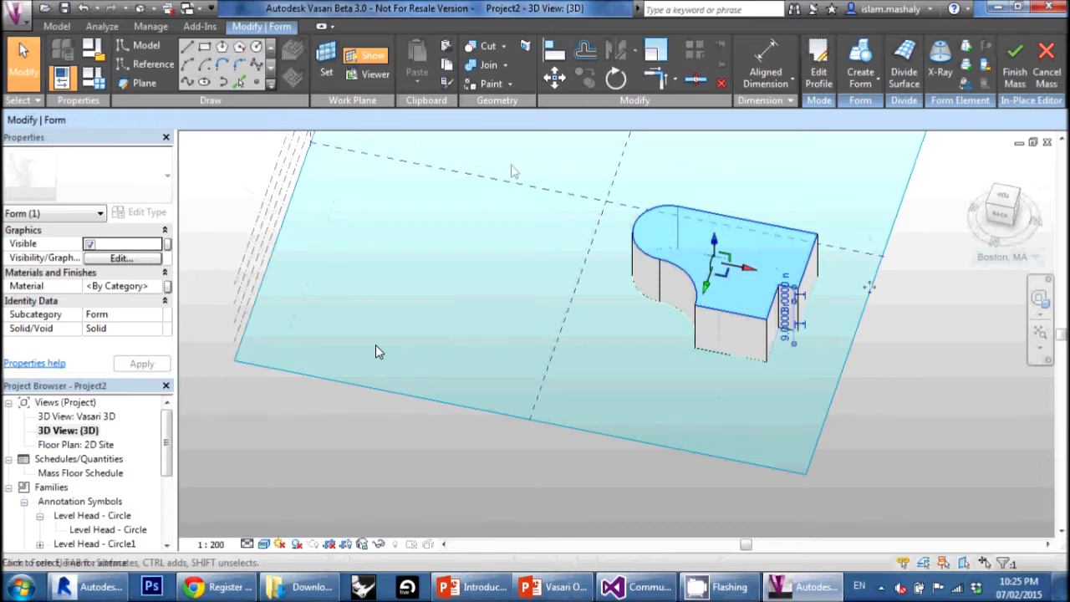
pyautogui.scroll(5, 870, 299)
pyautogui.scroll(-3, 735, 334)
pyautogui.scroll(-2, 660, 283)
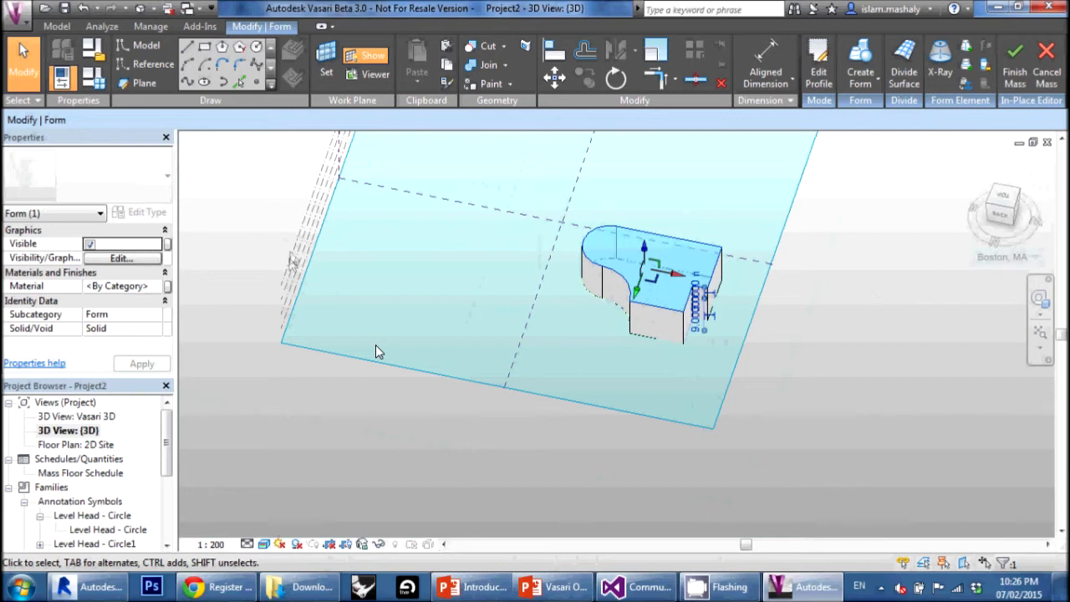
pyautogui.scroll(3, 750, 291)
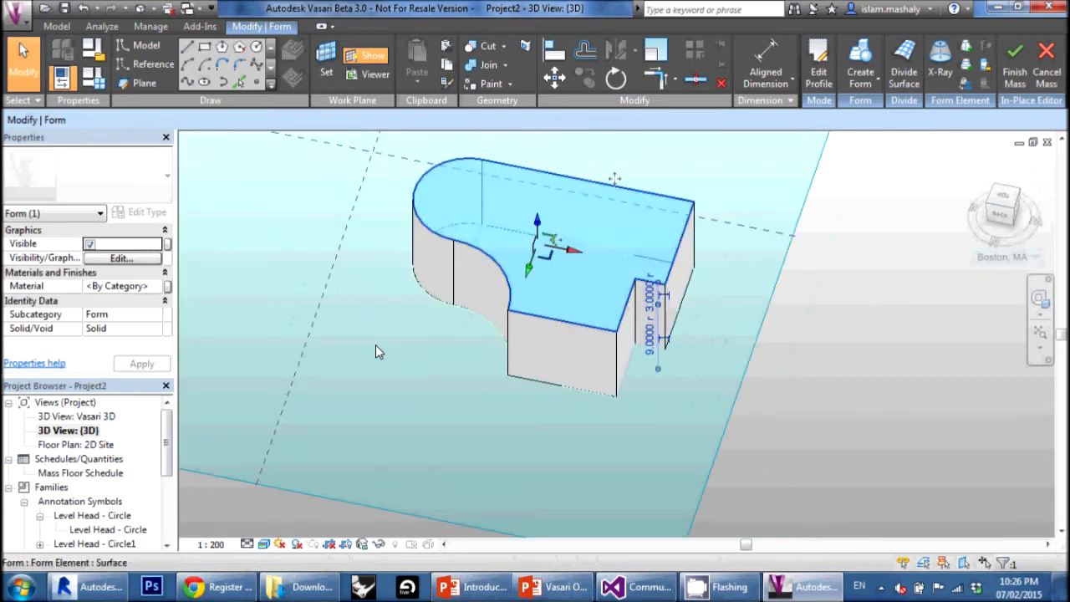
pyautogui.scroll(2, 653, 315)
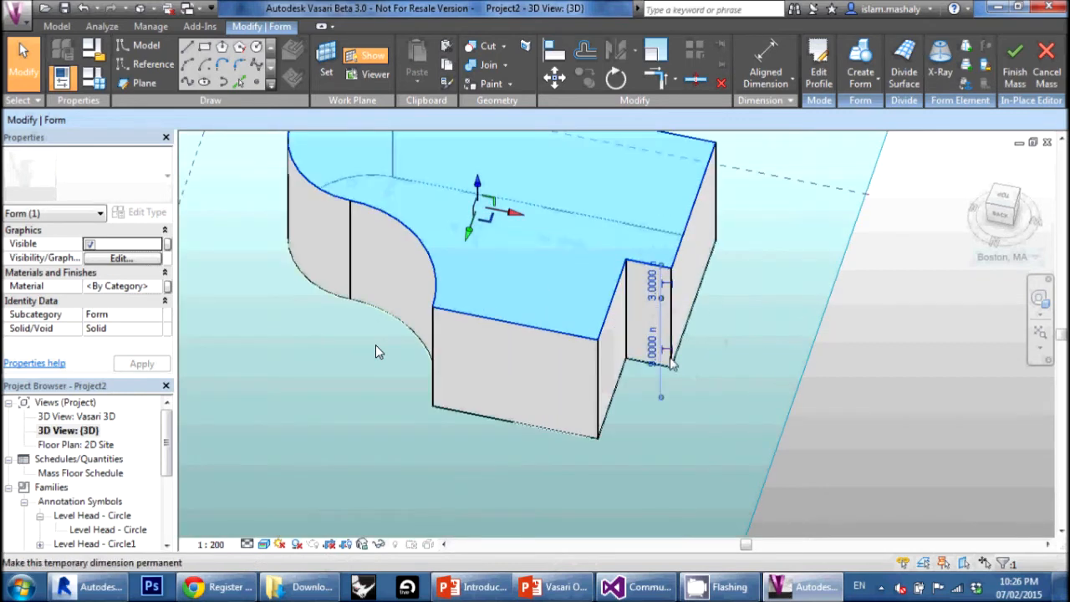
pyautogui.keyDown('shift'); pyautogui.moveTo(715, 326); pyautogui.dragTo(677, 209, button='middle'); pyautogui.keyUp('shift')
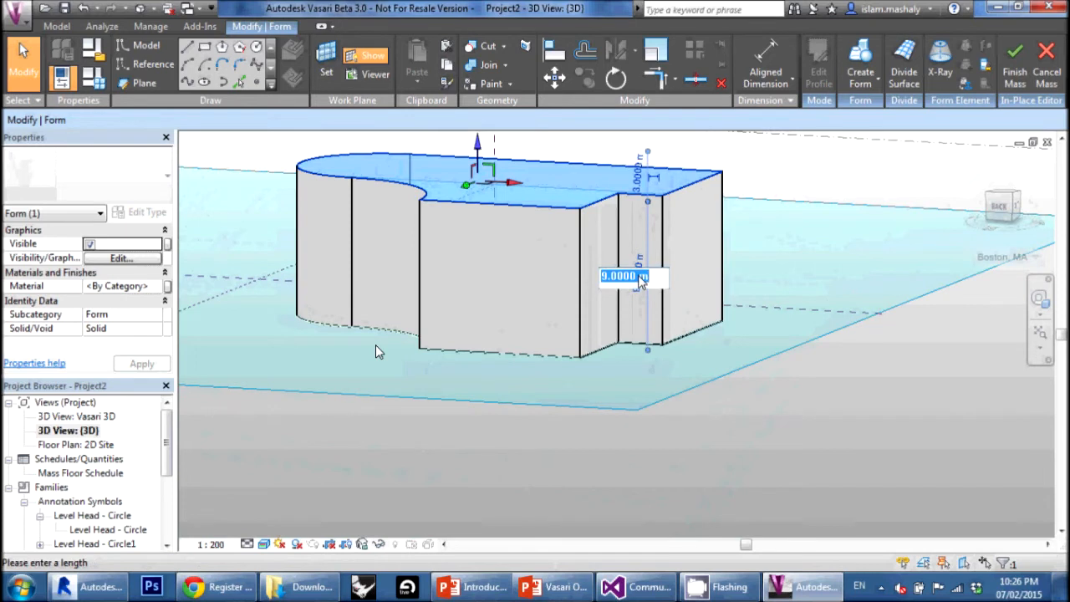
pyautogui.press('Return')
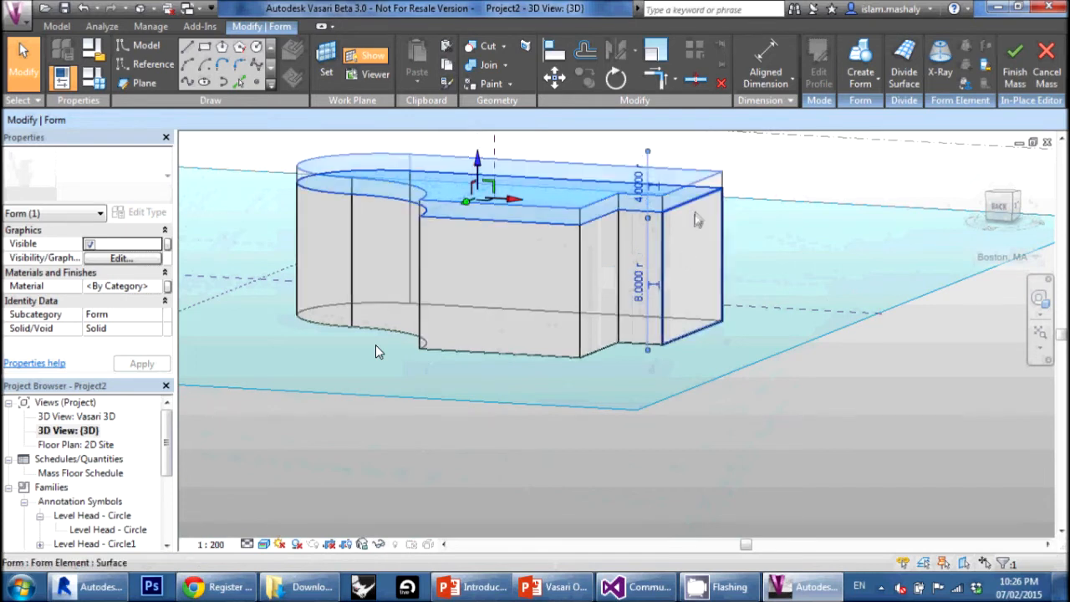
pyautogui.press('Escape')
pyautogui.scroll(-3, 694, 216)
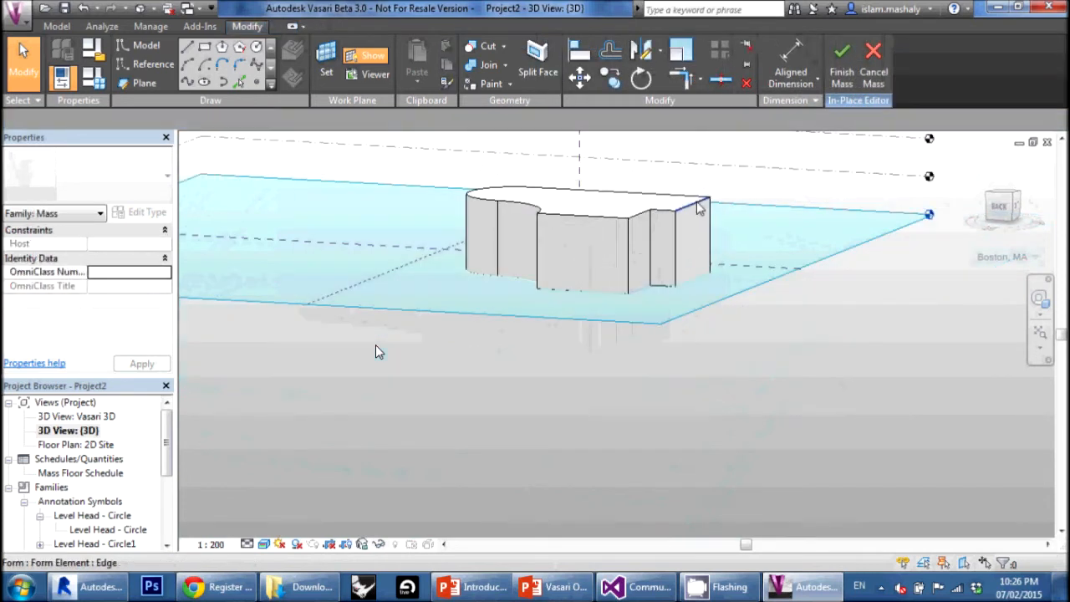
pyautogui.keyDown('shift'); pyautogui.moveTo(688, 223); pyautogui.dragTo(608, 270, button='middle'); pyautogui.keyUp('shift')
pyautogui.keyDown('shift'); pyautogui.moveTo(376, 351); pyautogui.dragTo(376, 351, button='middle'); pyautogui.keyUp('shift')
pyautogui.click(490, 316)
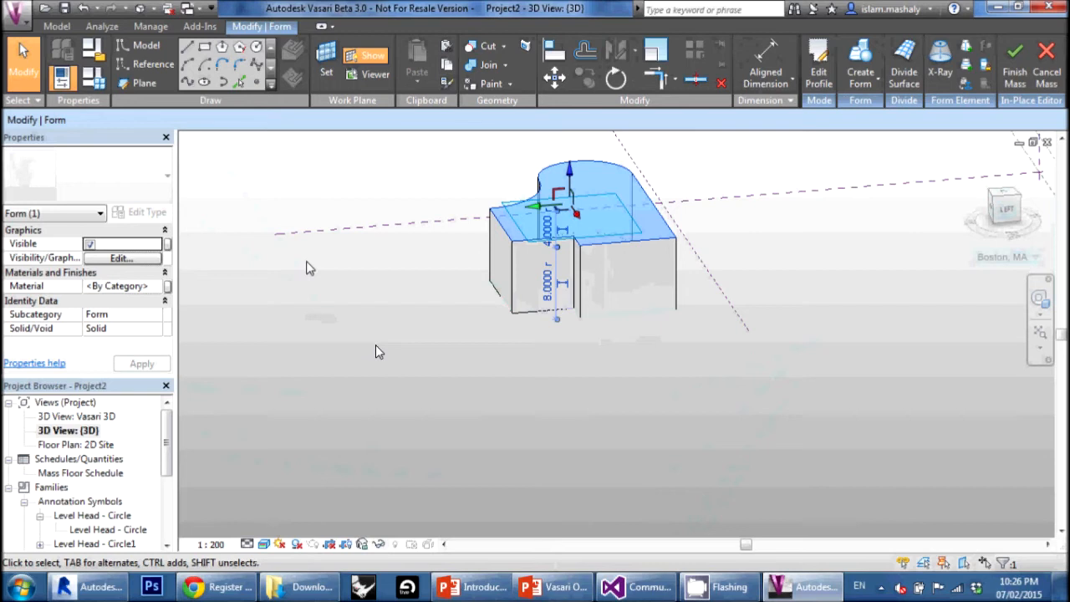
pyautogui.click(482, 370)
# Switch to the Revit project, open the default 3D view and examine the building's recesses from all sides
pyautogui.hotkey('alt', 'Tab')
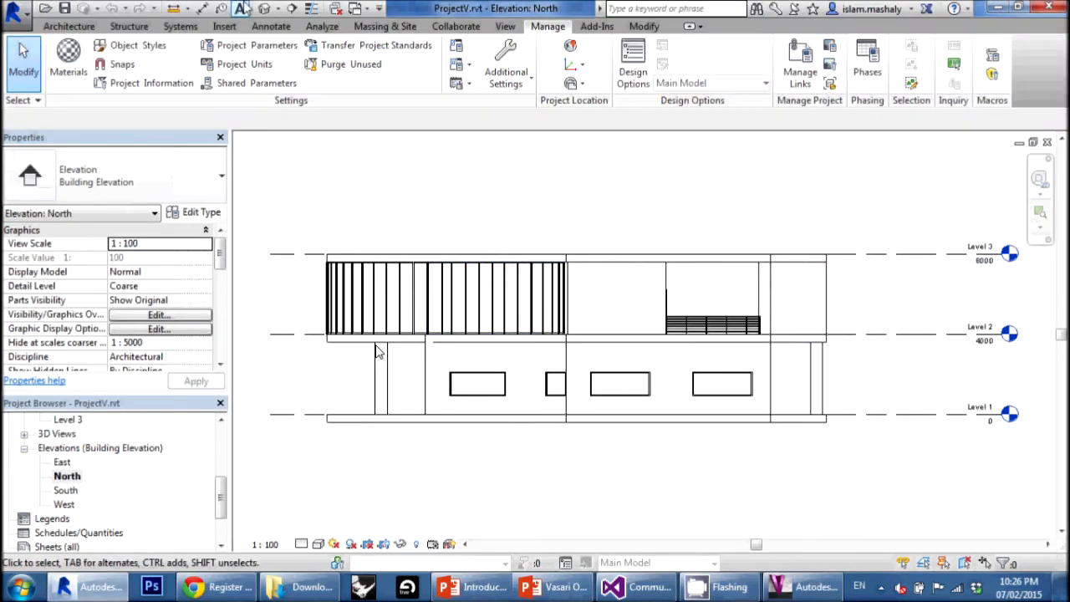
pyautogui.click(264, 9)
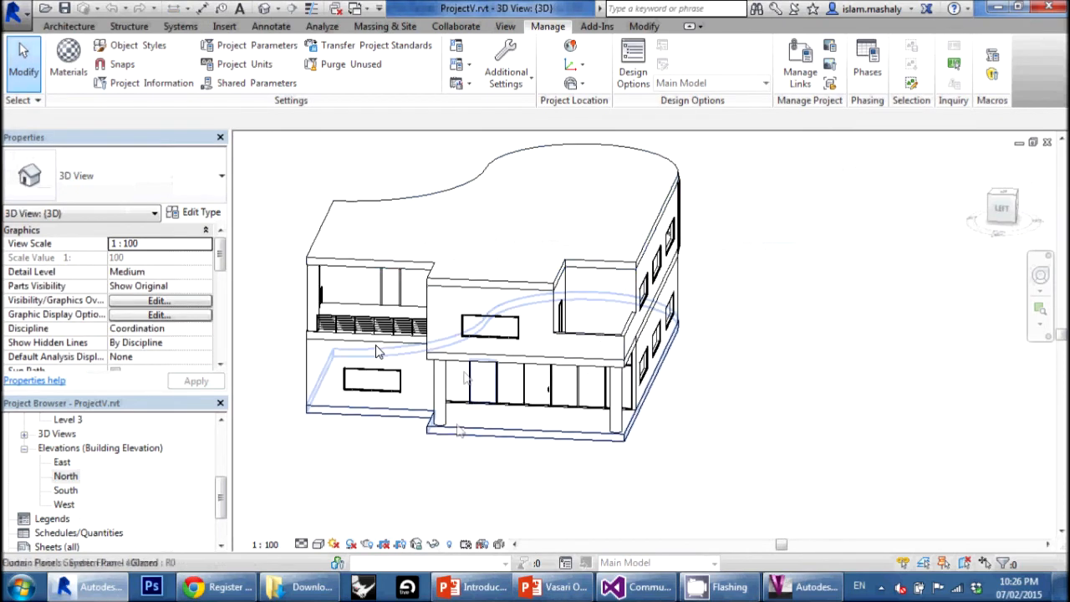
pyautogui.keyDown('shift'); pyautogui.moveTo(729, 305); pyautogui.dragTo(446, 317, button='middle'); pyautogui.keyUp('shift')
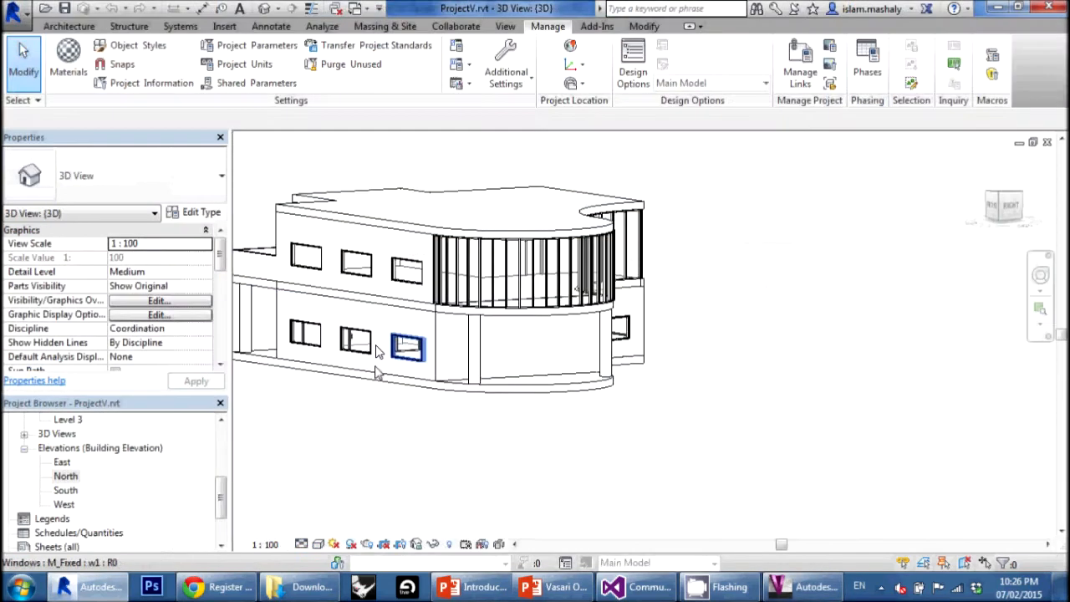
pyautogui.keyDown('shift'); pyautogui.moveTo(372, 401); pyautogui.dragTo(378, 351, button='middle'); pyautogui.keyUp('shift')
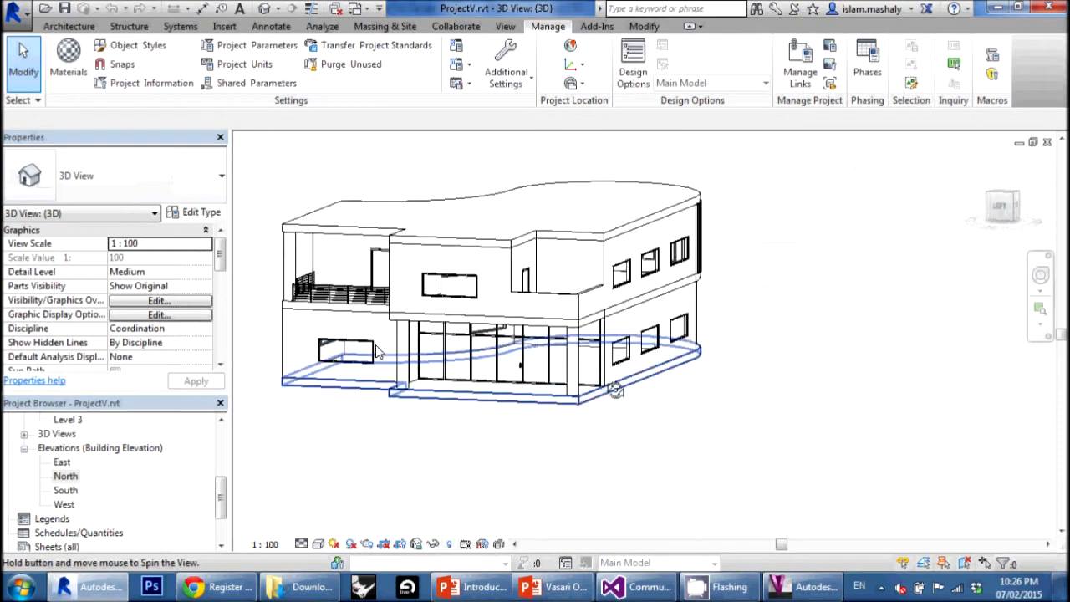
pyautogui.keyDown('shift'); pyautogui.moveTo(616, 391); pyautogui.dragTo(690, 388, button='middle'); pyautogui.keyUp('shift')
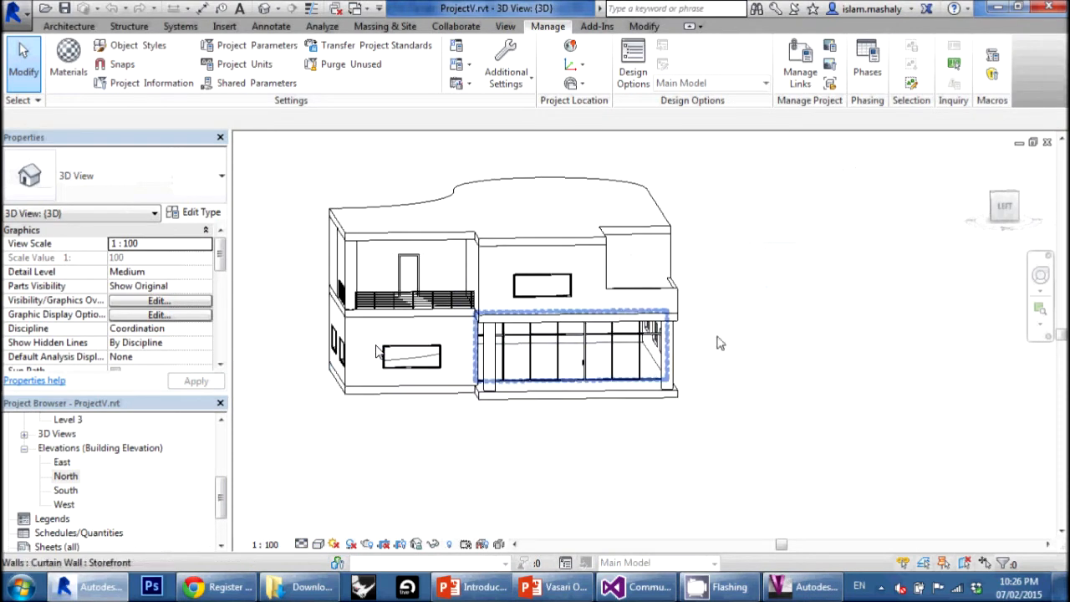
pyautogui.keyDown('shift'); pyautogui.moveTo(687, 351); pyautogui.dragTo(920, 403, button='middle'); pyautogui.keyUp('shift')
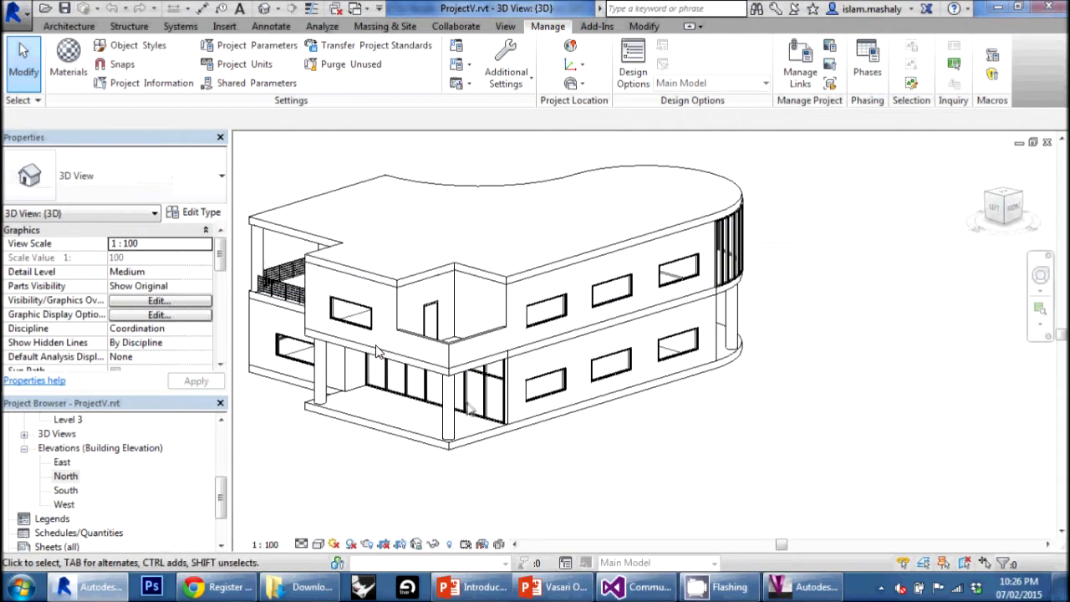
# Switch back to Vasari and set Level 1 as the active work plane
pyautogui.hotkey('alt', 'Tab')
pyautogui.keyDown('shift'); pyautogui.moveTo(639, 289); pyautogui.dragTo(500, 323, button='middle'); pyautogui.keyUp('shift')
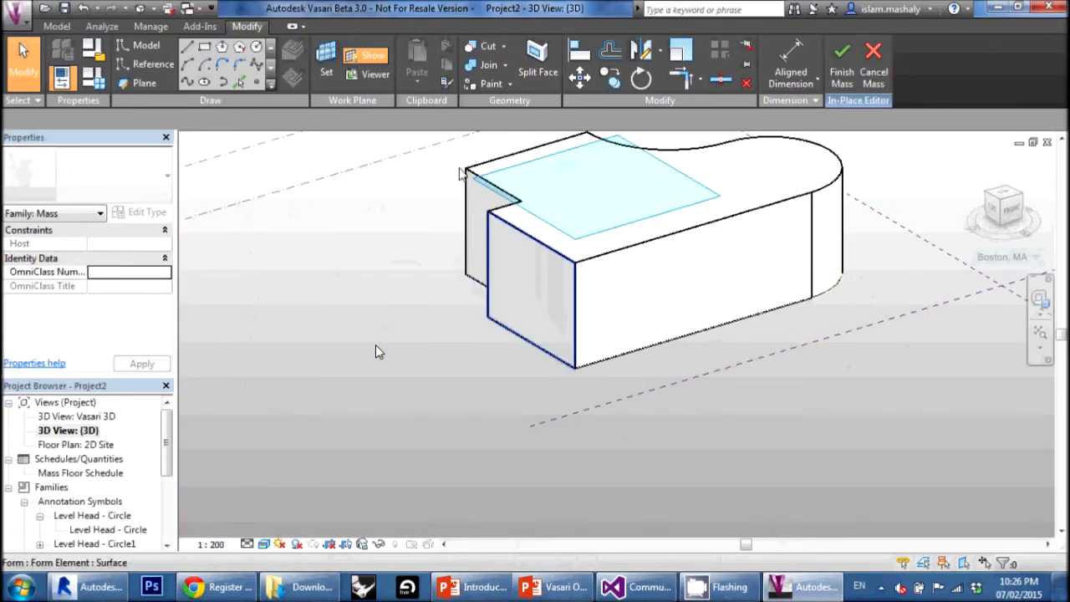
pyautogui.click(326, 65)
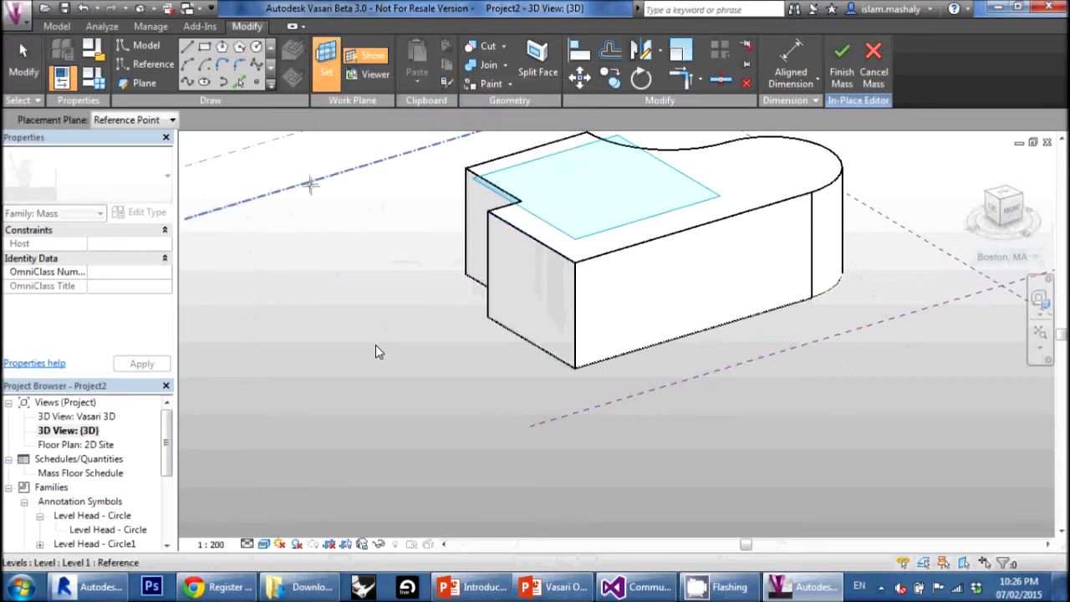
pyautogui.click(310, 183)
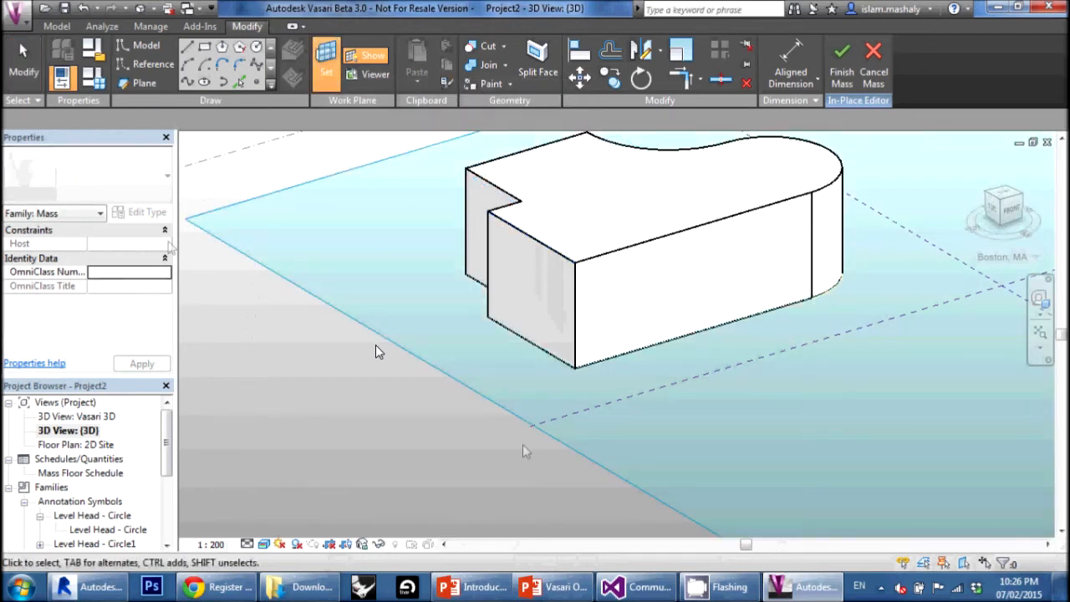
# Draw a rectangle 10.3 m by about 6.2 m on Level 1, extending outward from the mass's projecting end face
pyautogui.click(203, 48)
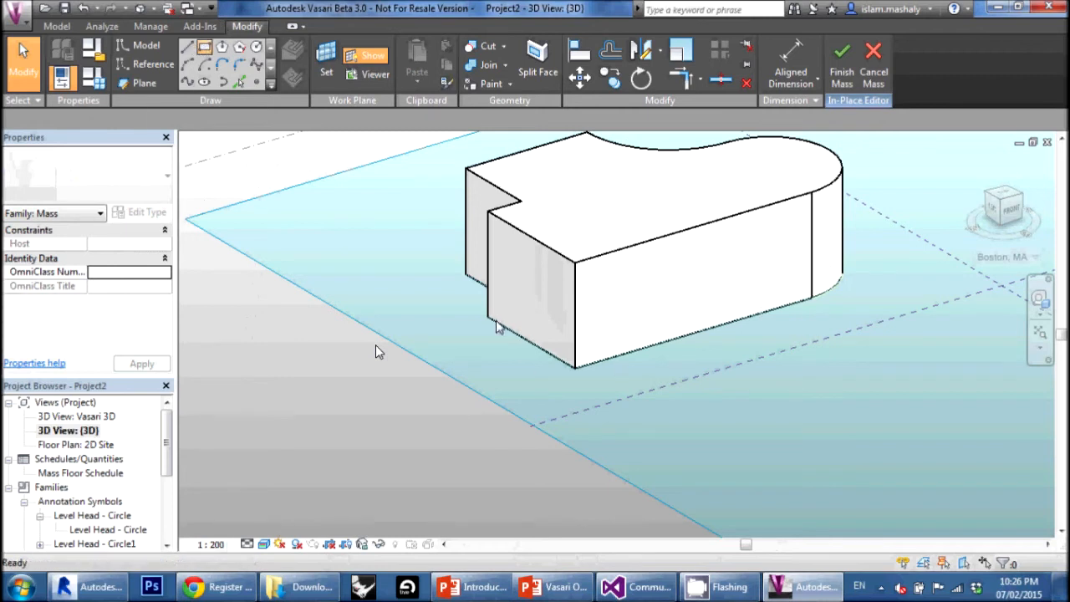
pyautogui.click(492, 318)
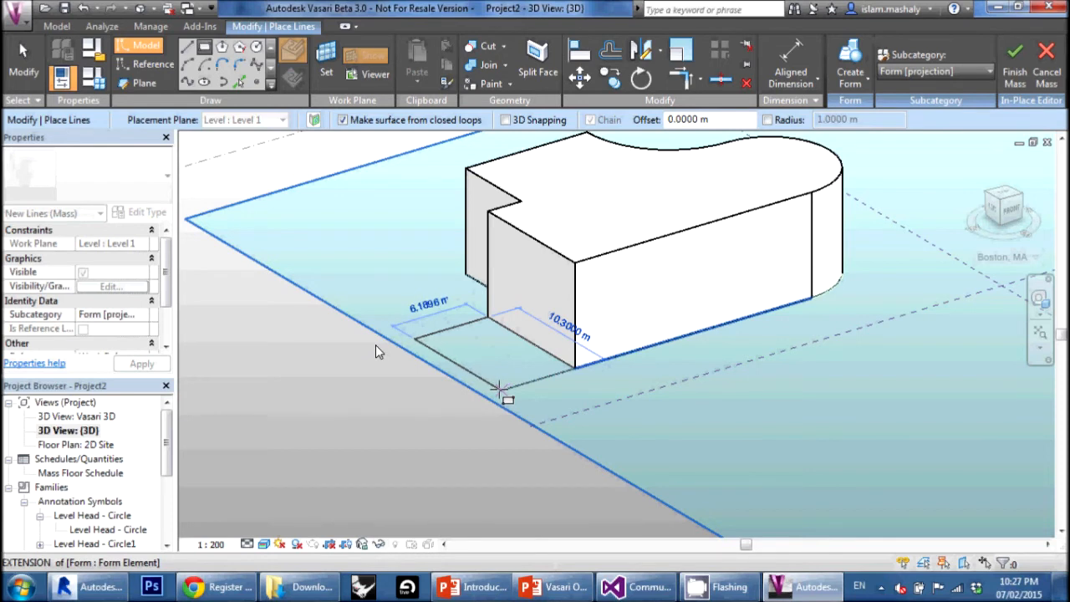
pyautogui.click(501, 389)
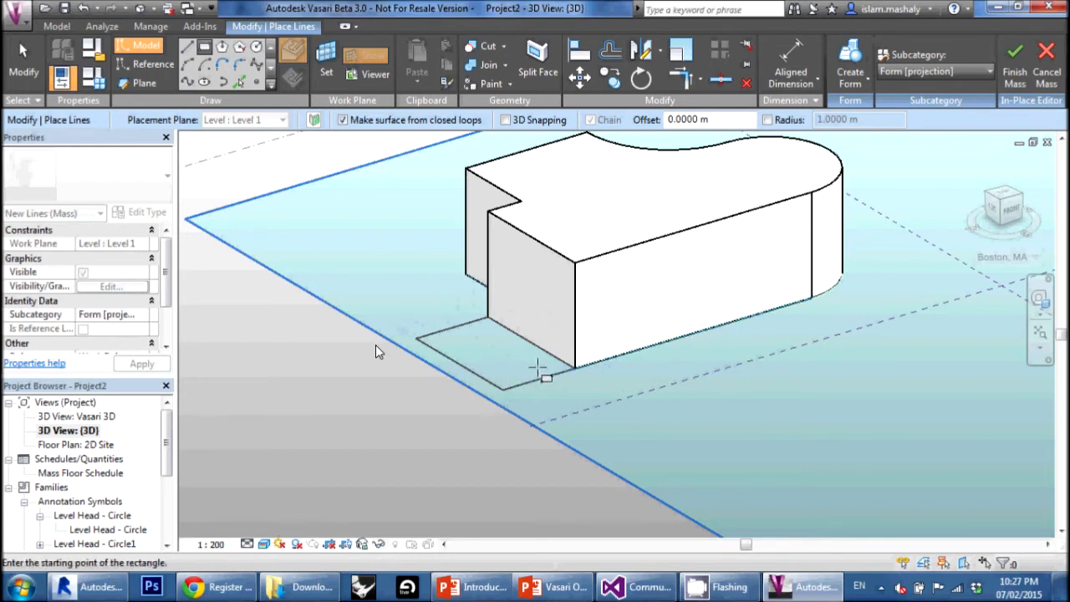
pyautogui.scroll(3, 518, 381)
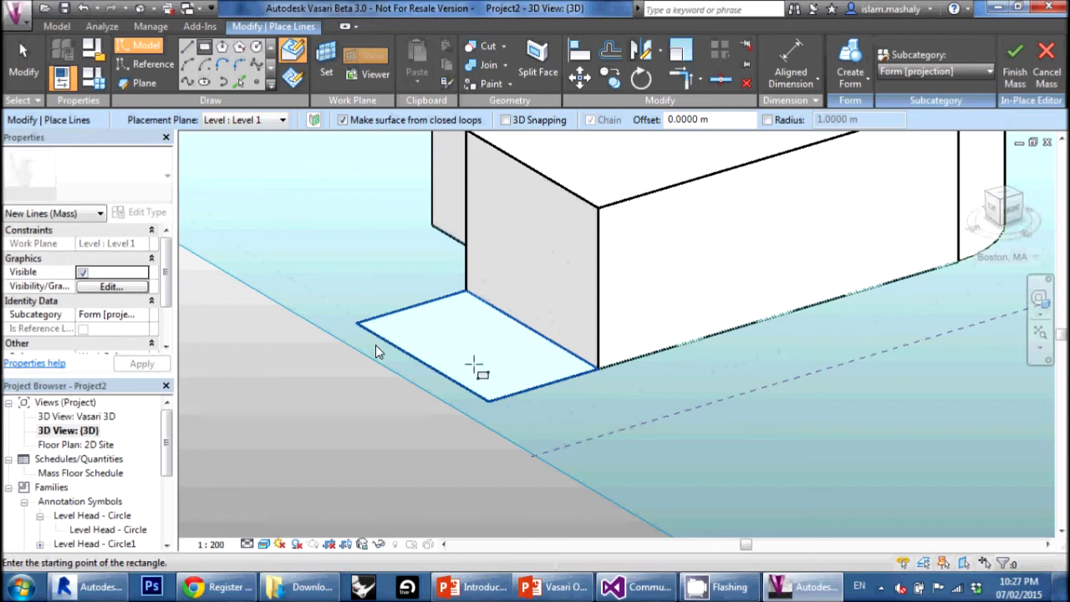
pyautogui.press('Escape')
# Create a void form from the rectangle beside the mass's end face
pyautogui.click(454, 342)
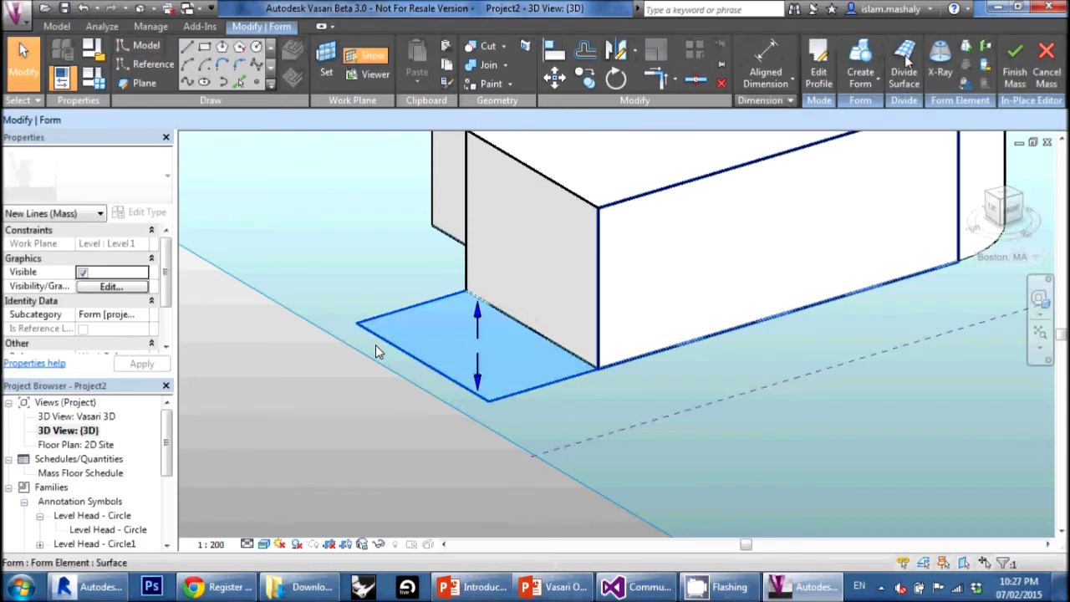
pyautogui.click(861, 77)
pyautogui.click(879, 142)
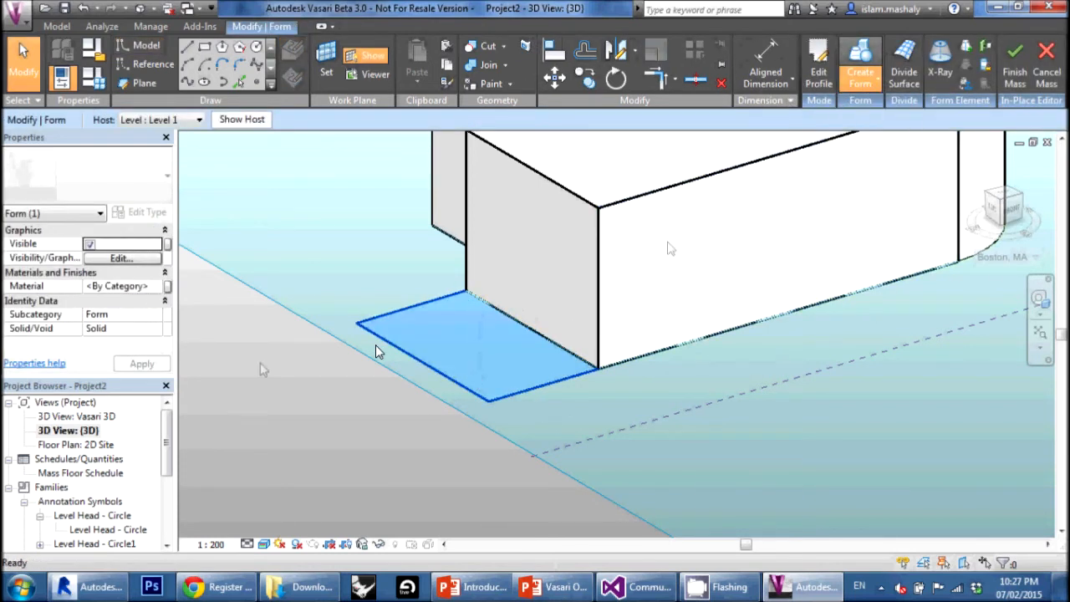
pyautogui.scroll(-2, 493, 284)
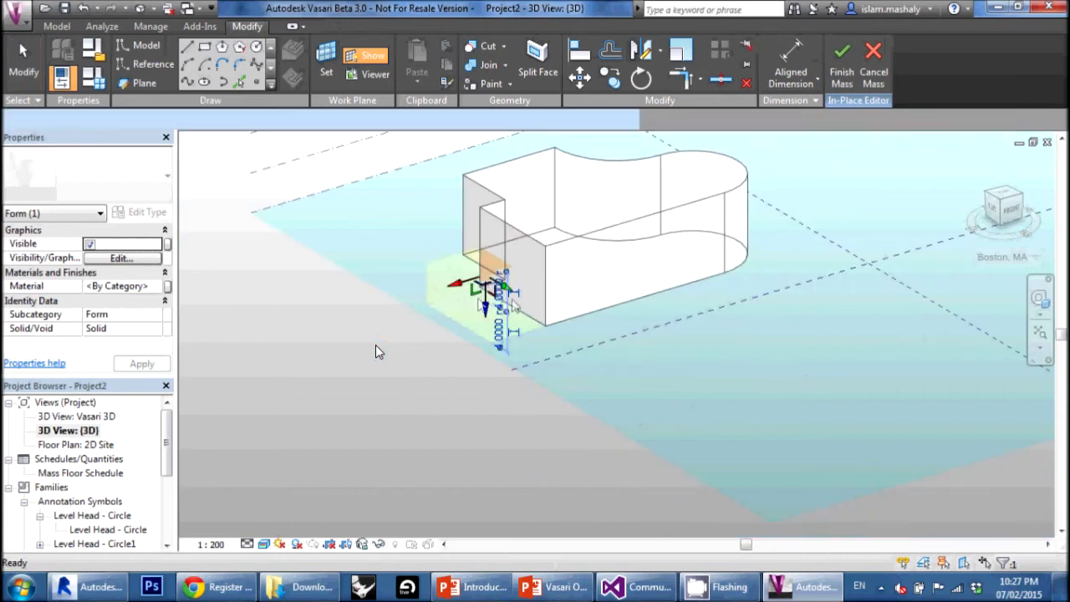
# Try to shift the void's top face horizontally, and undo the shift
pyautogui.moveTo(475, 282); pyautogui.dragTo(415, 272)
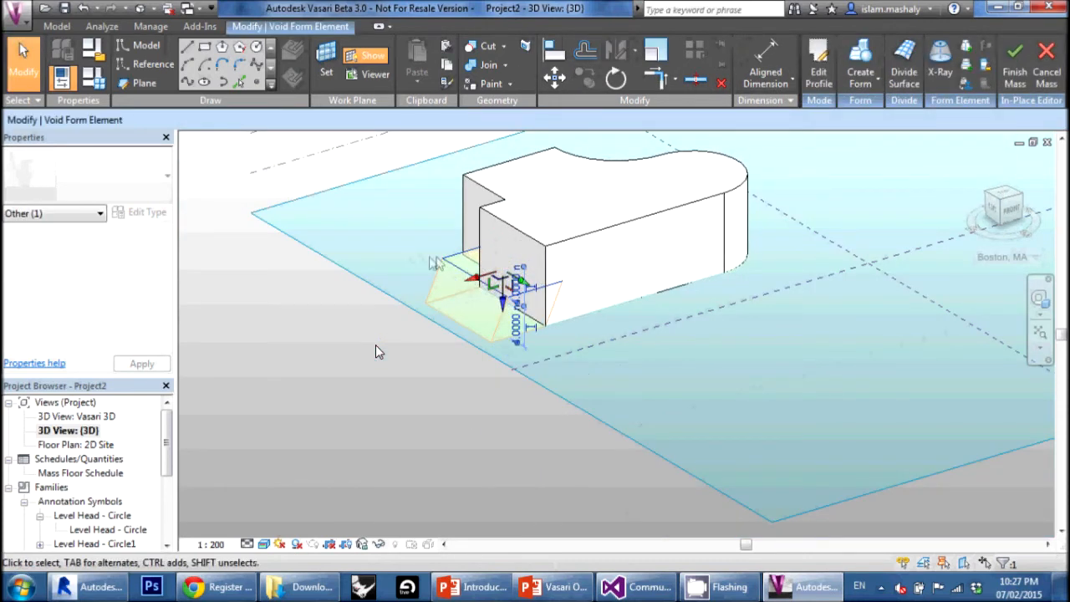
pyautogui.hotkey('ctrl', 'z')
pyautogui.moveTo(407, 234); pyautogui.dragTo(469, 326)
pyautogui.moveTo(446, 246); pyautogui.dragTo(408, 325)
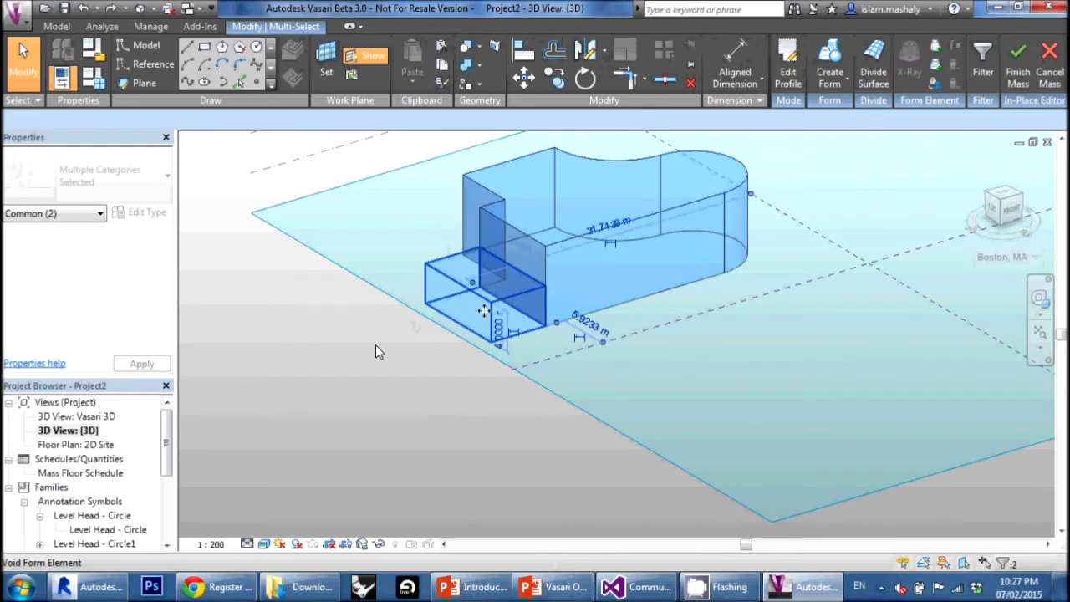
pyautogui.press('Escape')
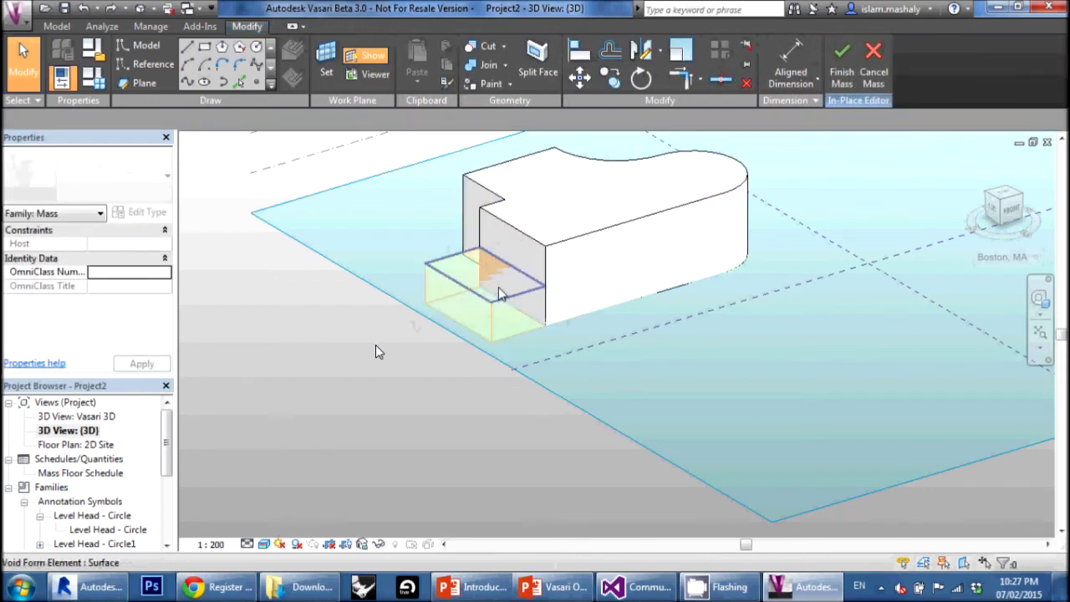
pyautogui.click(499, 295)
pyautogui.keyDown('shift'); pyautogui.moveTo(531, 358); pyautogui.dragTo(465, 295, button='middle'); pyautogui.keyUp('shift')
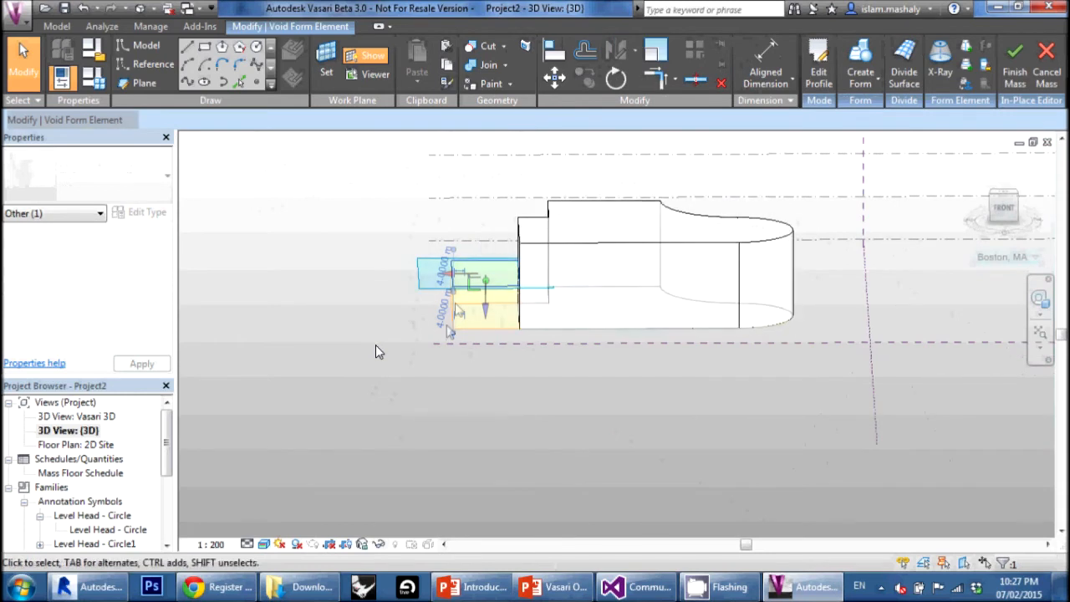
pyautogui.press('Escape')
pyautogui.moveTo(497, 306); pyautogui.dragTo(483, 301)
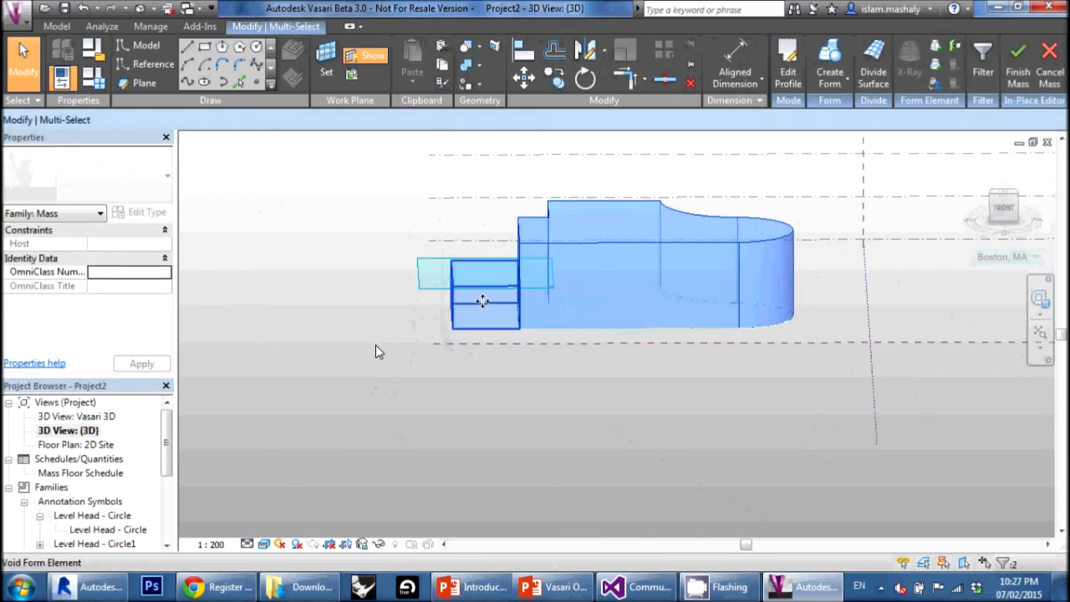
# Move the void box about 6.06 m into the mass, from its outer bottom corner to the mass's bottom corner, to carve the recess
pyautogui.click(561, 246)
pyautogui.keyDown('shift'); pyautogui.moveTo(360, 380); pyautogui.dragTo(455, 418, button='middle'); pyautogui.keyUp('shift')
pyautogui.scroll(2, 457, 417)
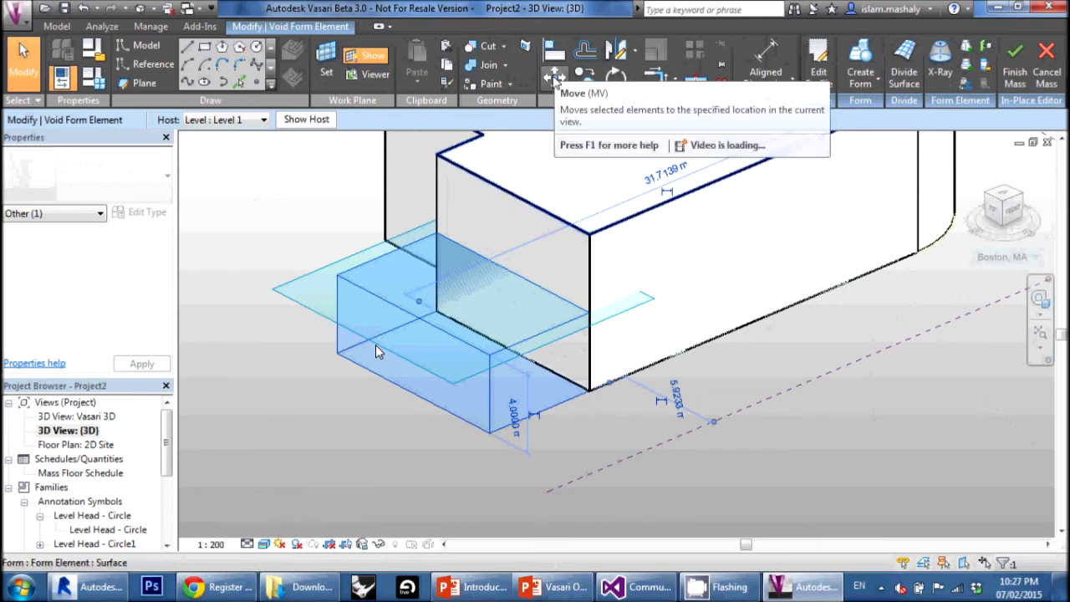
pyautogui.click(556, 78)
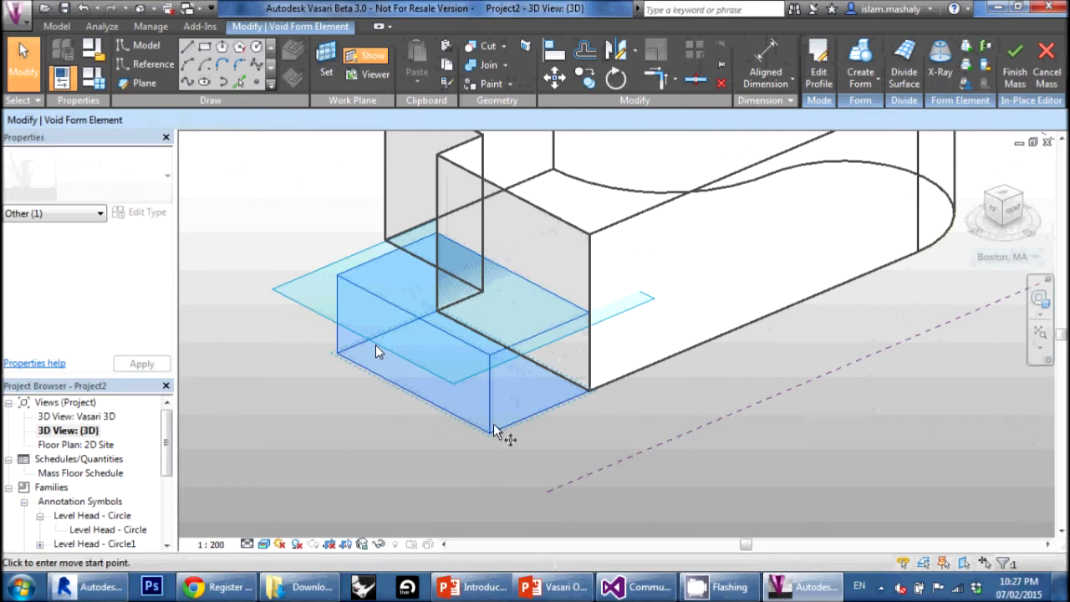
pyautogui.click(491, 435)
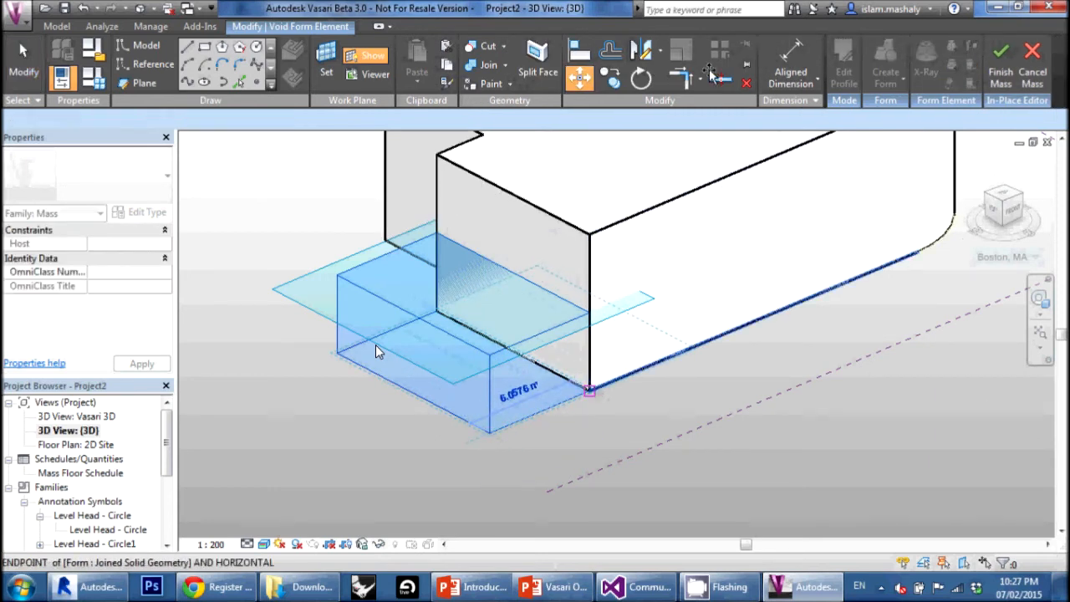
pyautogui.click(590, 391)
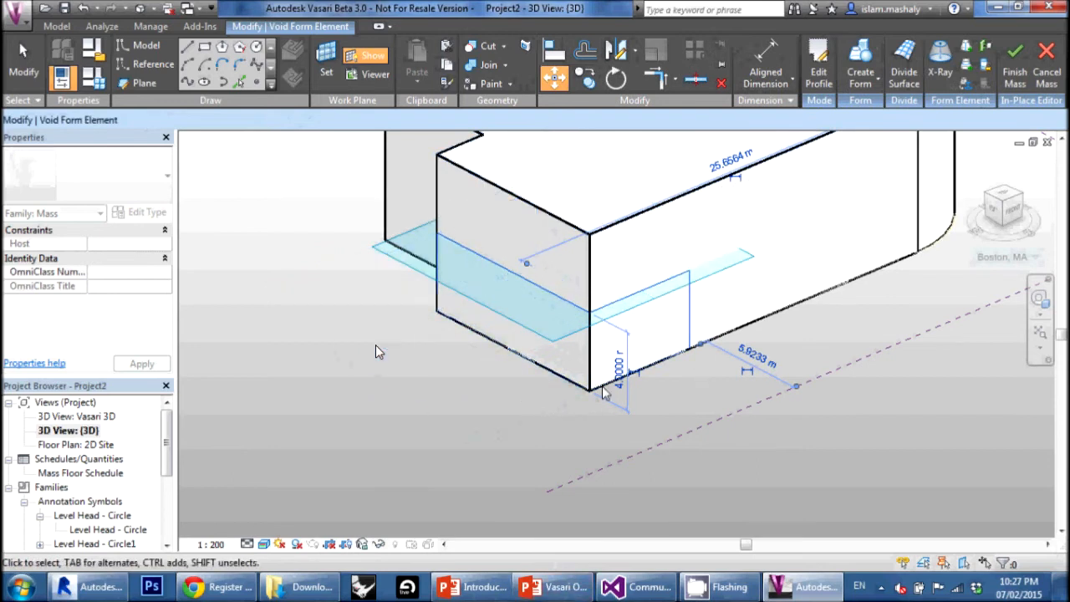
pyautogui.click(474, 382)
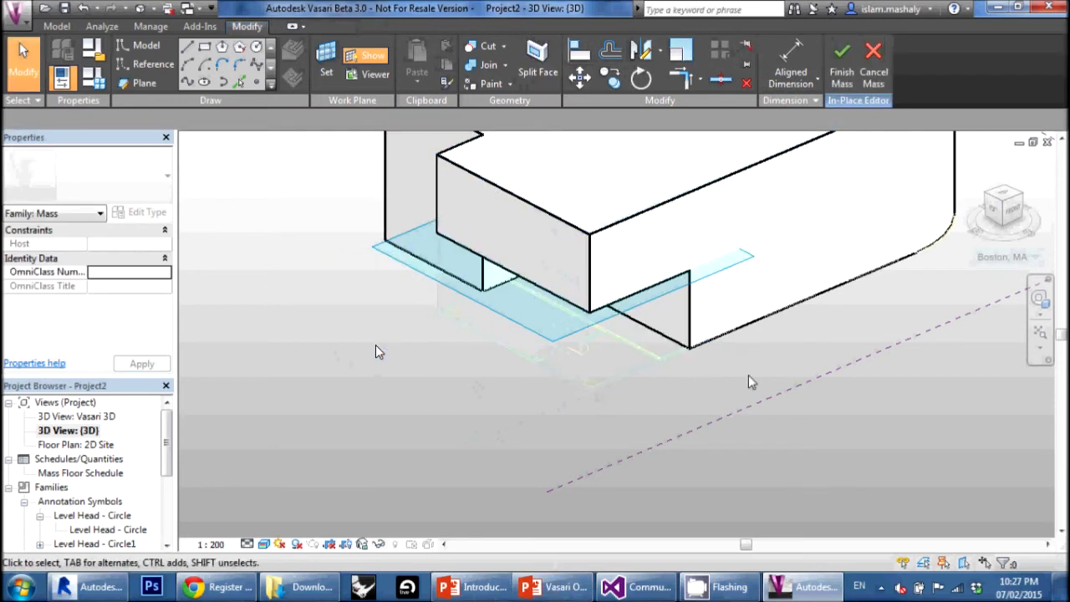
# Examine the carved recess from several angles and compare it with the Revit building
pyautogui.scroll(-2, 684, 337)
pyautogui.scroll(3, 462, 316)
pyautogui.keyDown('shift'); pyautogui.moveTo(376, 352); pyautogui.dragTo(476, 251, button='middle'); pyautogui.keyUp('shift')
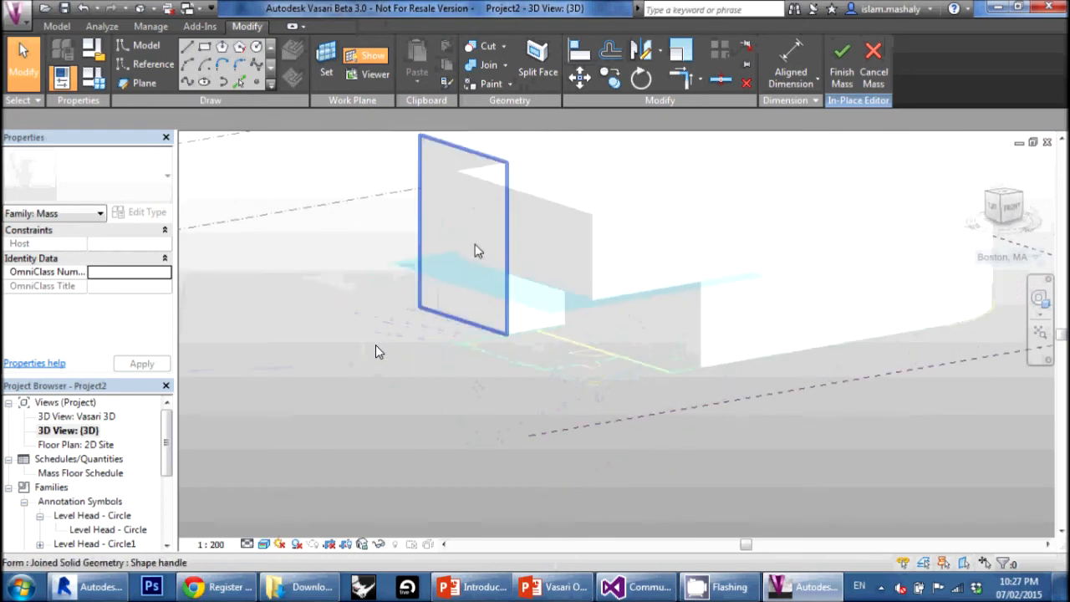
pyautogui.hotkey('alt', 'Tab')
pyautogui.keyDown('shift'); pyautogui.moveTo(376, 351); pyautogui.dragTo(377, 351, button='middle'); pyautogui.keyUp('shift')
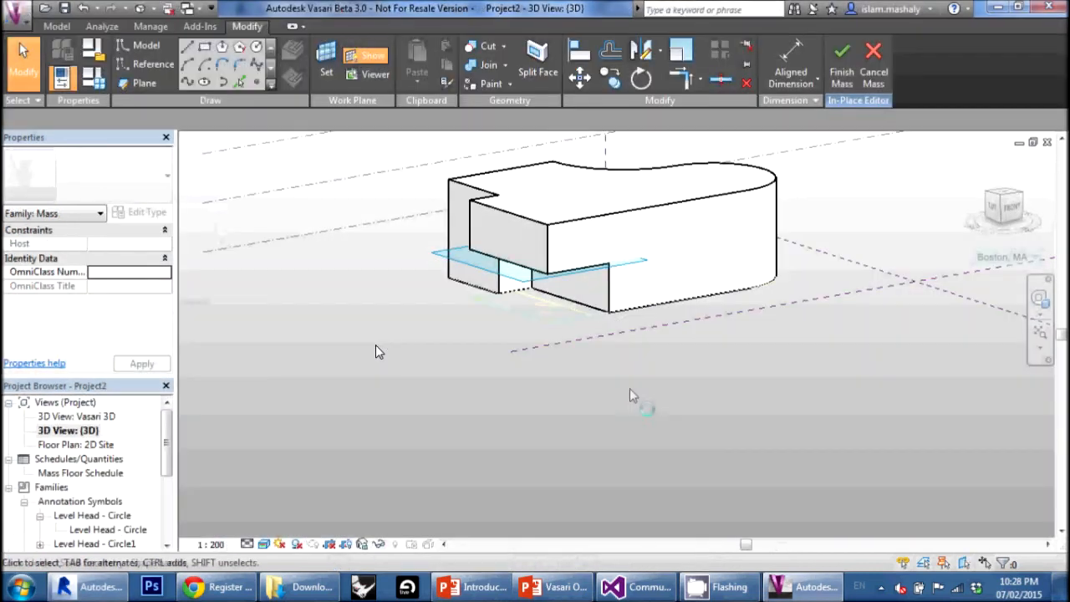
pyautogui.keyDown('shift'); pyautogui.moveTo(628, 393); pyautogui.dragTo(604, 395, button='middle'); pyautogui.keyUp('shift')
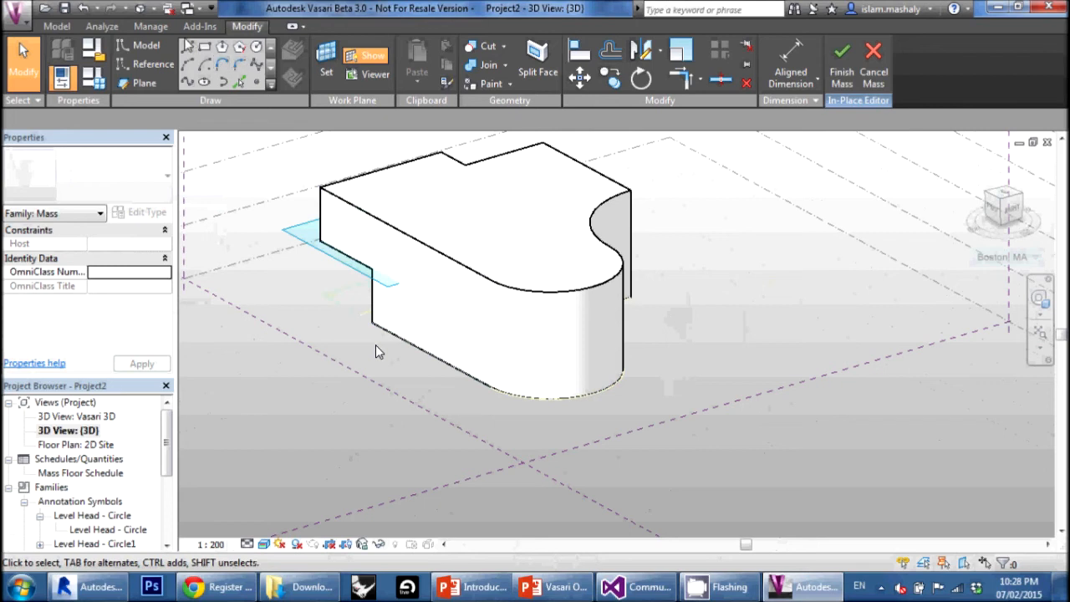
pyautogui.press('l')
pyautogui.press('i')
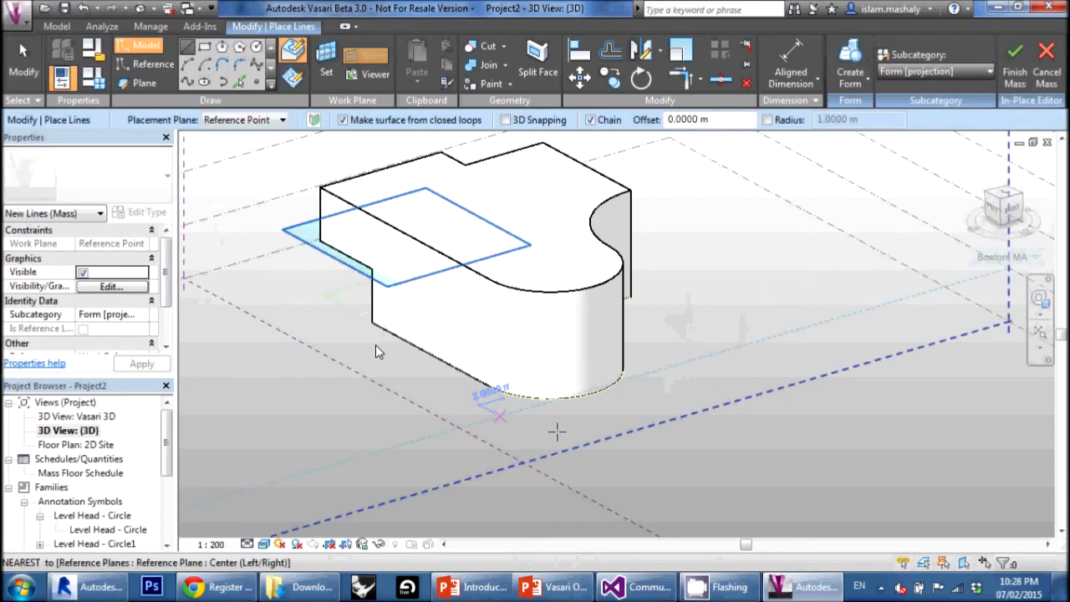
pyautogui.press('p')
pyautogui.press('l')
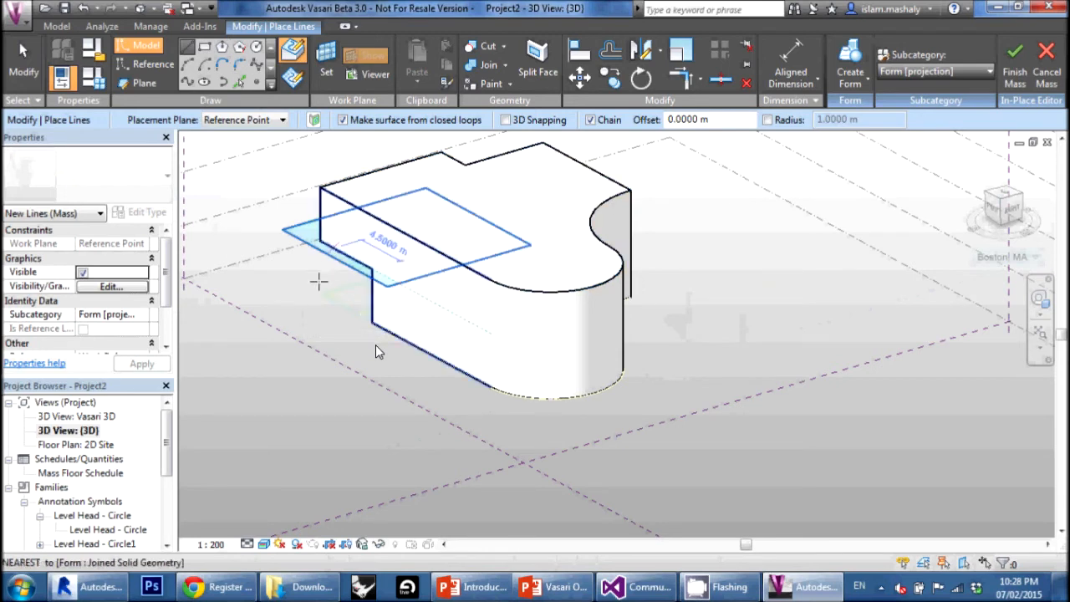
pyautogui.press('Escape')
pyautogui.press('Escape')
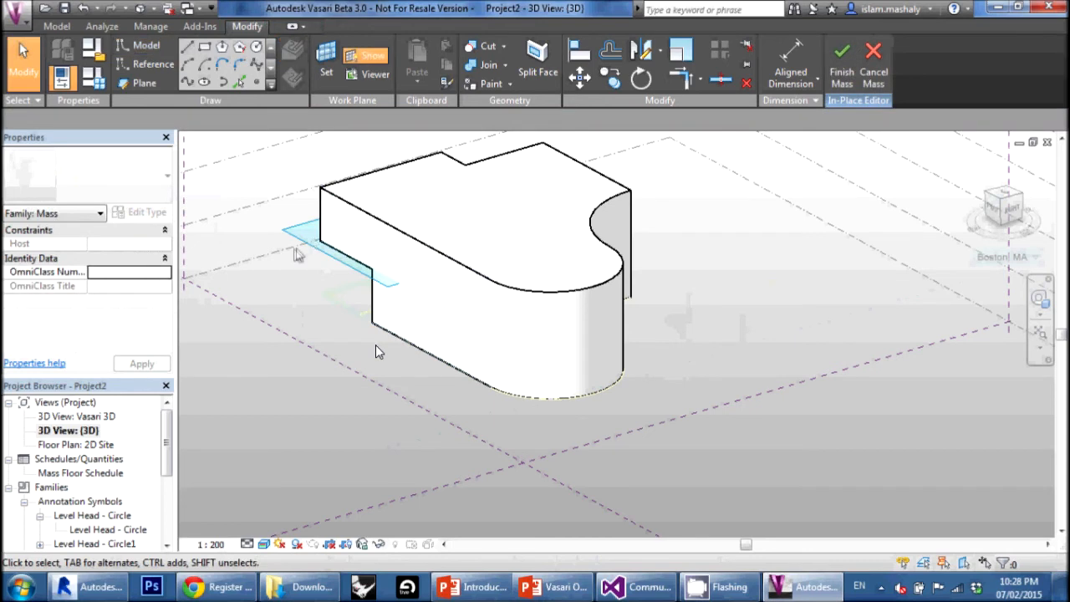
# Draw a 5 m radius arc along the mass's rounded end in top view, plus a straight line across that end
pyautogui.keyDown('shift'); pyautogui.moveTo(364, 281); pyautogui.dragTo(501, 239, button='middle'); pyautogui.keyUp('shift')
pyautogui.scroll(2, 453, 209)
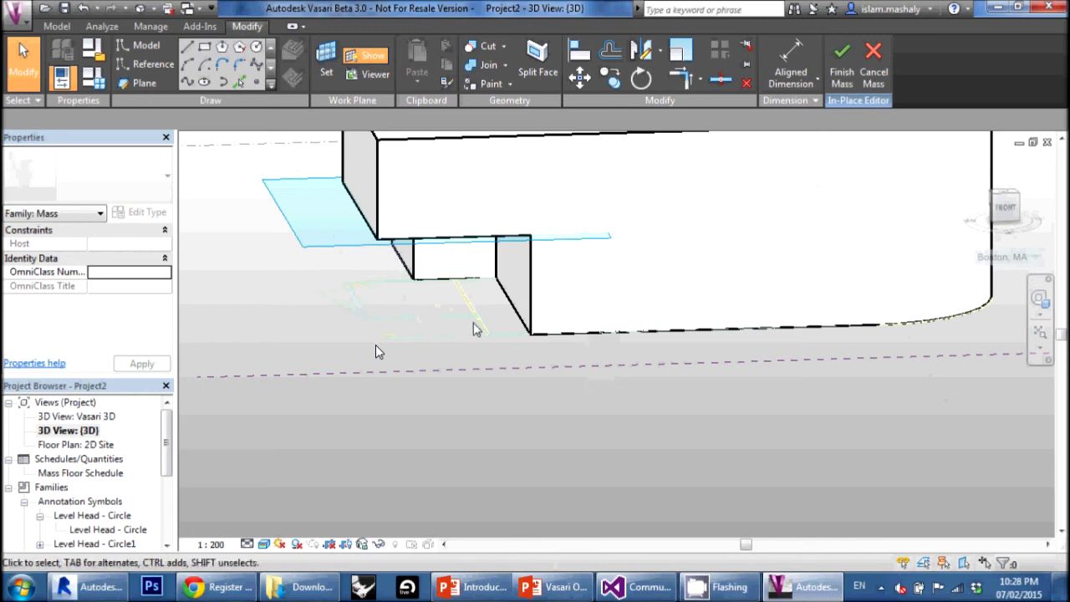
pyautogui.scroll(-2, 616, 256)
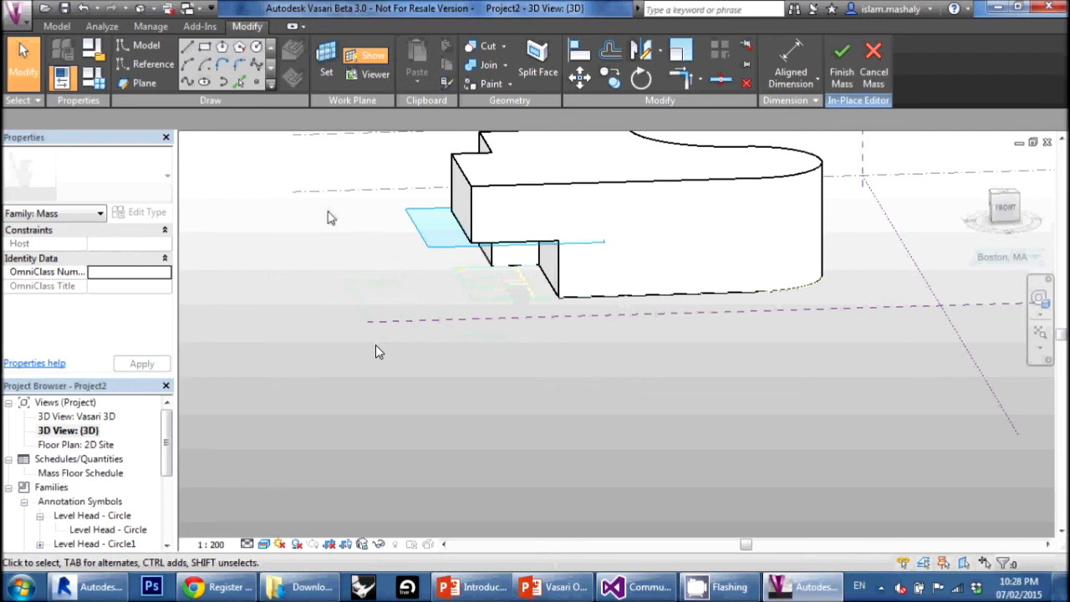
pyautogui.click(1006, 201)
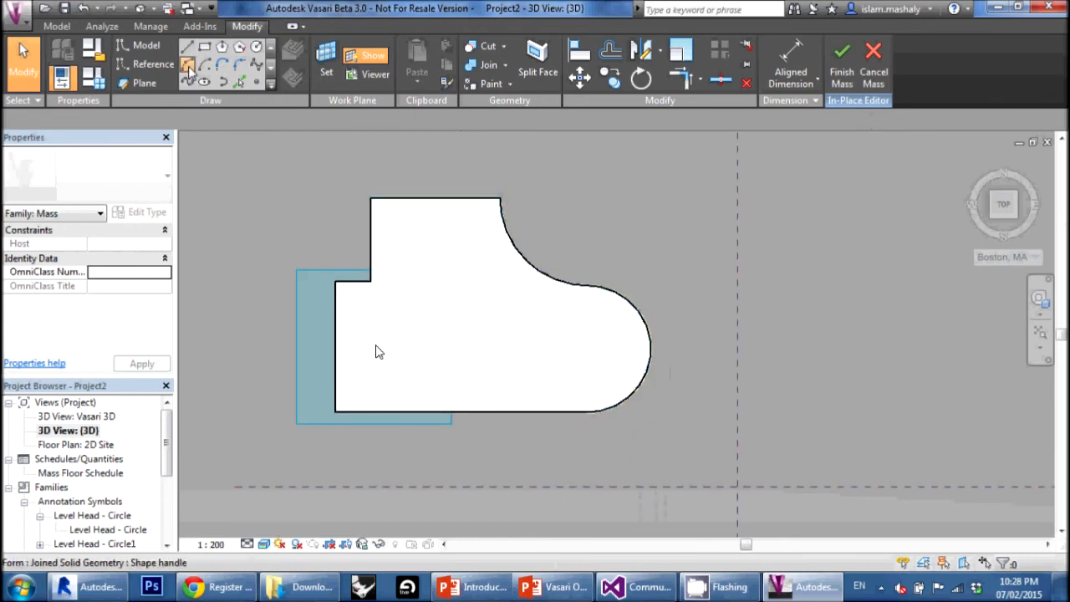
pyautogui.click(589, 286)
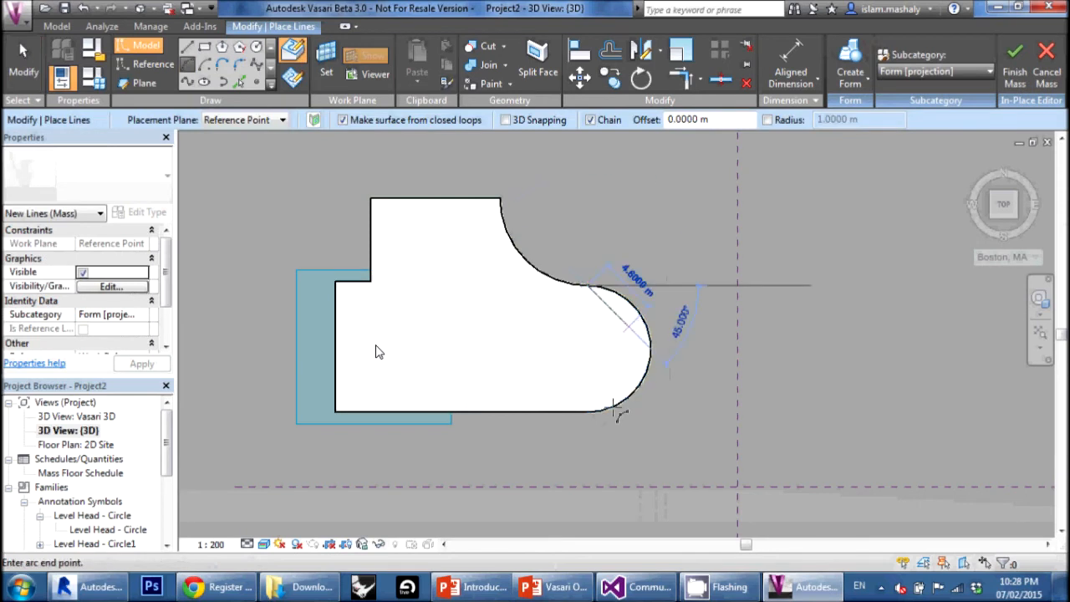
pyautogui.click(588, 412)
pyautogui.click(652, 368)
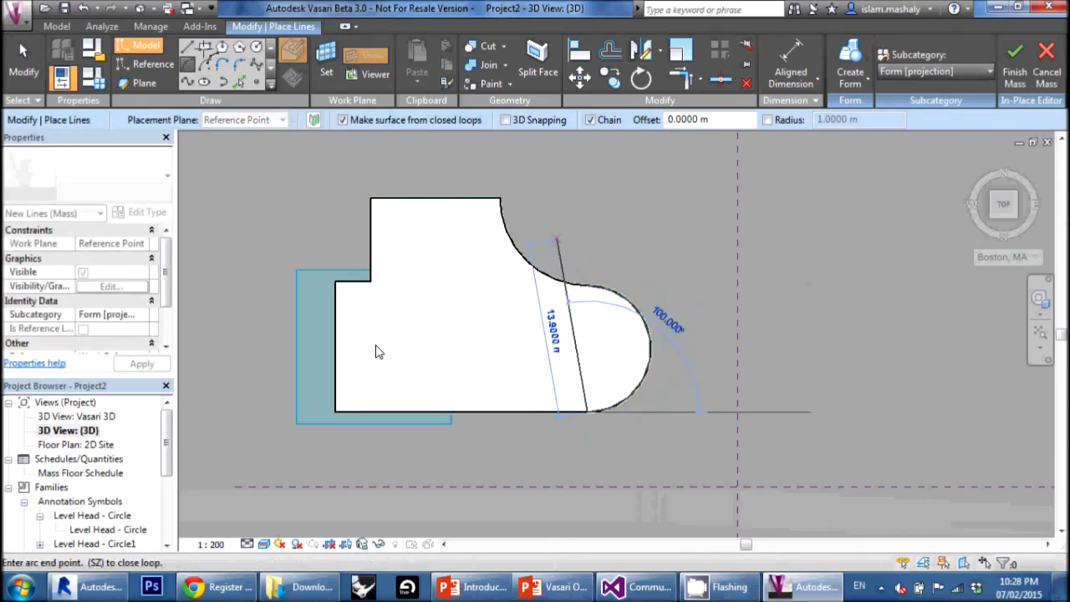
pyautogui.press('Escape')
pyautogui.press('Escape')
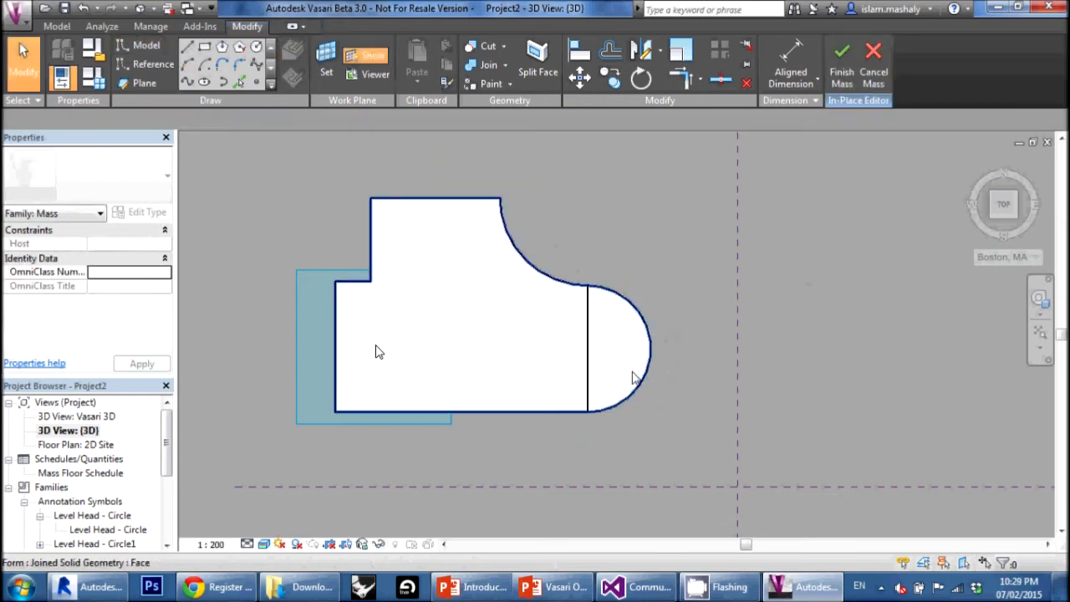
# Close the arc beneath the roof level with a 10 m straight line between its two endpoints
pyautogui.click(588, 350)
pyautogui.press('Escape')
pyautogui.keyDown('shift'); pyautogui.moveTo(376, 352); pyautogui.dragTo(376, 352, button='middle'); pyautogui.keyUp('shift')
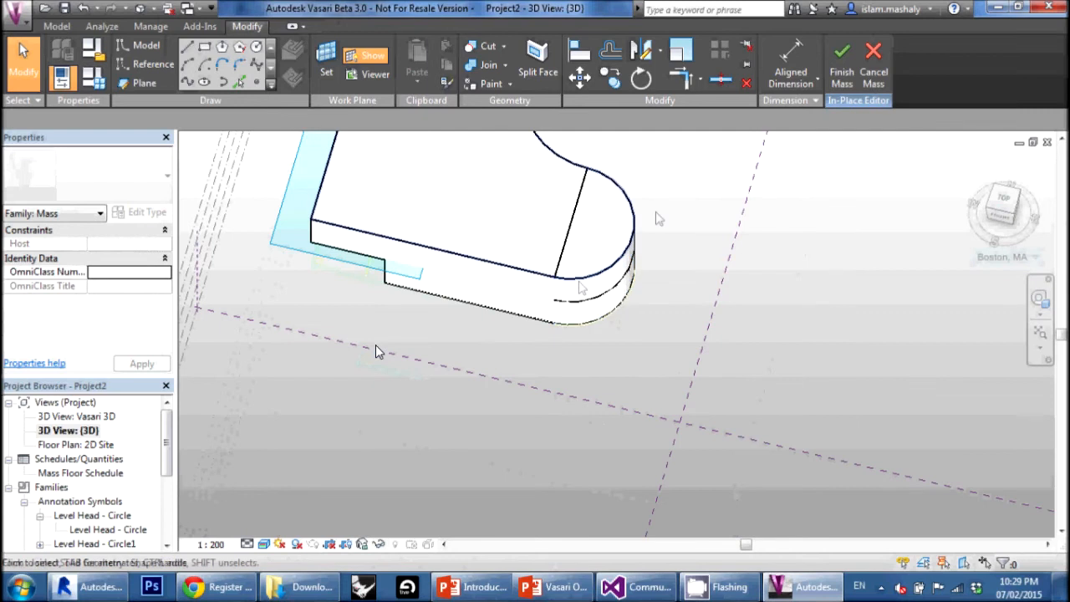
pyautogui.click(571, 303)
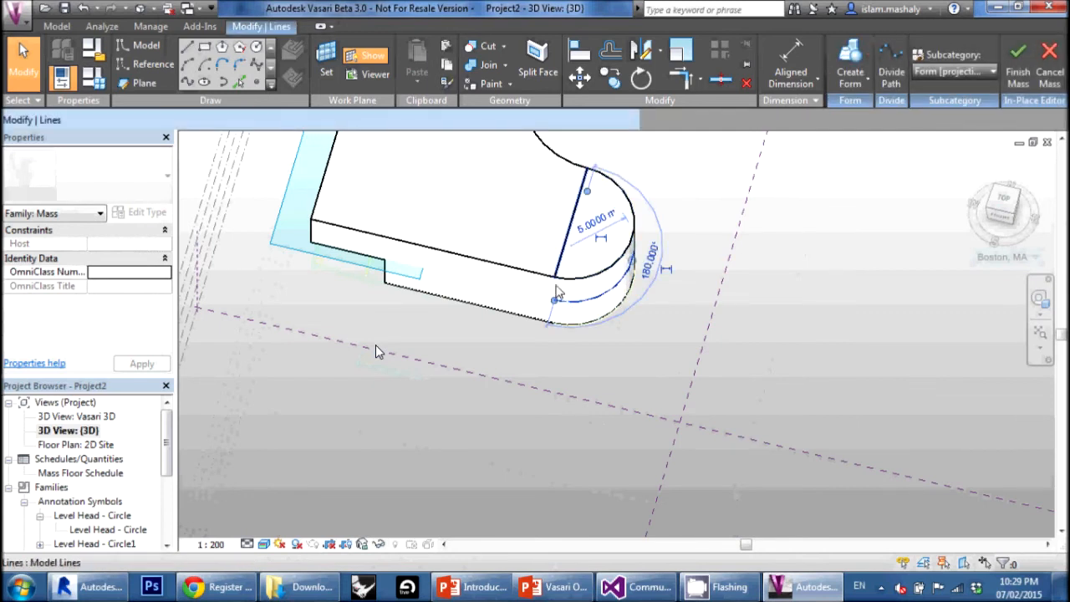
pyautogui.press('Escape')
pyautogui.press('l')
pyautogui.press('i')
pyautogui.click(553, 301)
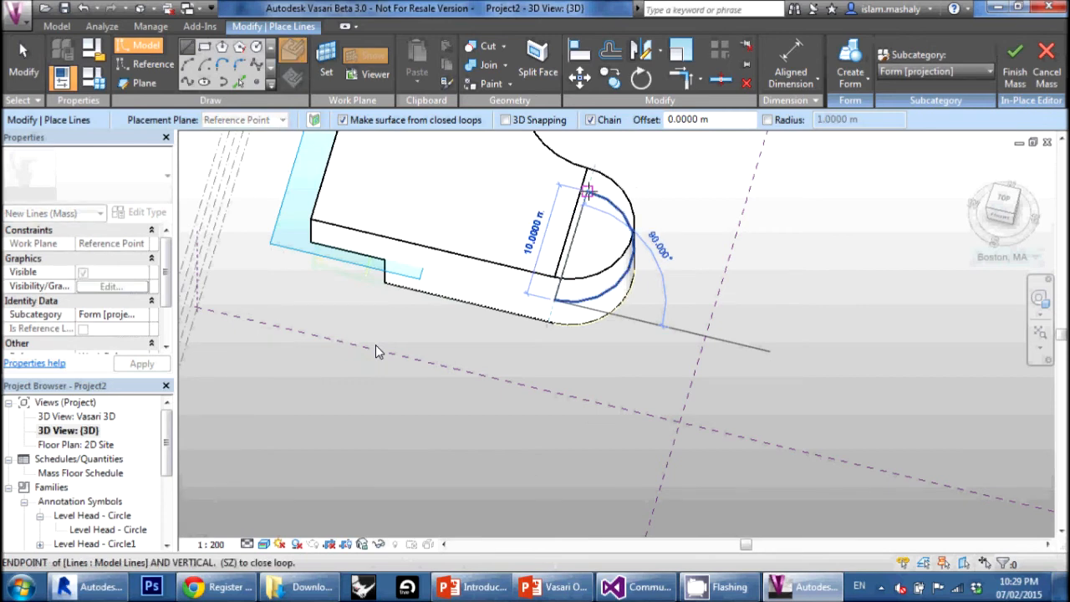
pyautogui.press('Escape')
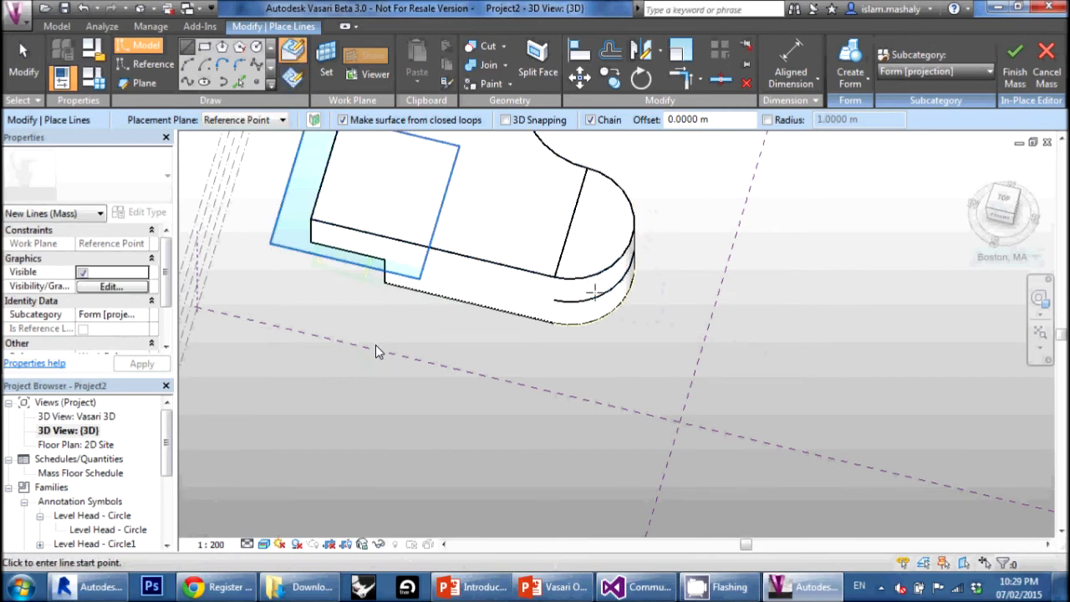
pyautogui.press('Escape')
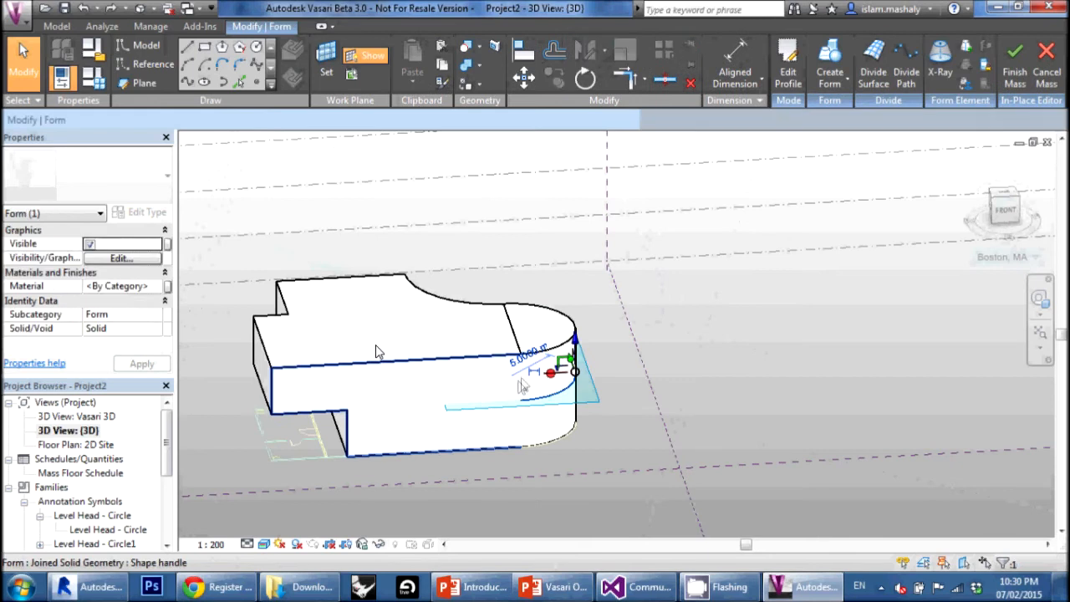
# Create a void form from the semicircular surface and extend it 4 m down to the base, cutting the lower rounded end
pyautogui.click(525, 376)
pyautogui.moveTo(525, 378)
pyautogui.keyDown('shift'); pyautogui.mouseDown(button='middle')
pyautogui.moveTo(585, 416)
pyautogui.moveTo(521, 341)
pyautogui.moveTo(523, 320)
pyautogui.moveTo(493, 326)
pyautogui.moveTo(481, 276)
pyautogui.mouseUp(button='middle'); pyautogui.keyUp('shift')
pyautogui.moveTo(490, 275); pyautogui.dragTo(571, 403)
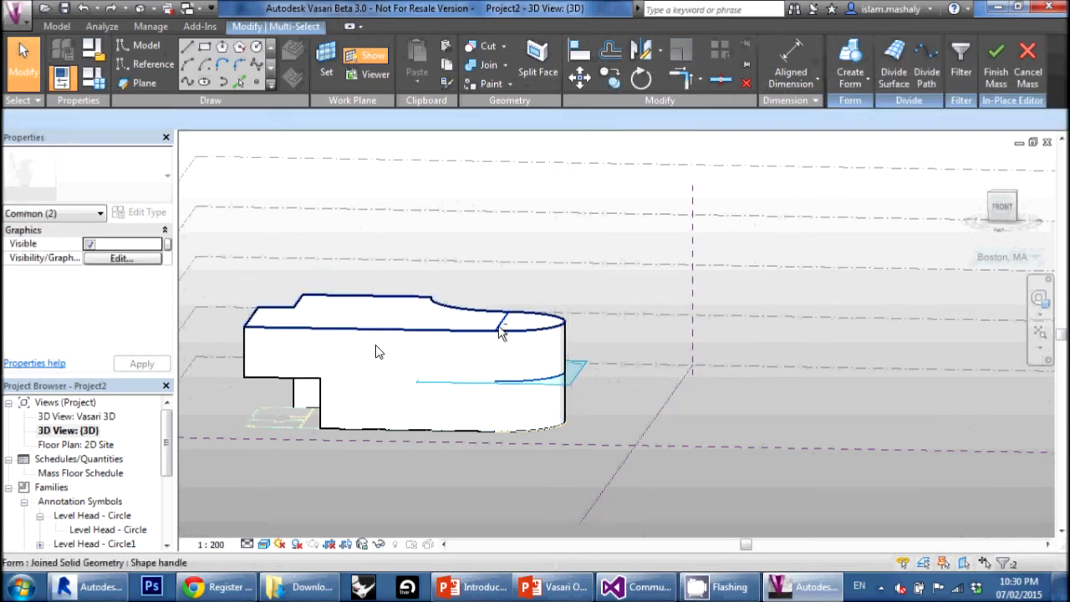
pyautogui.click(500, 322)
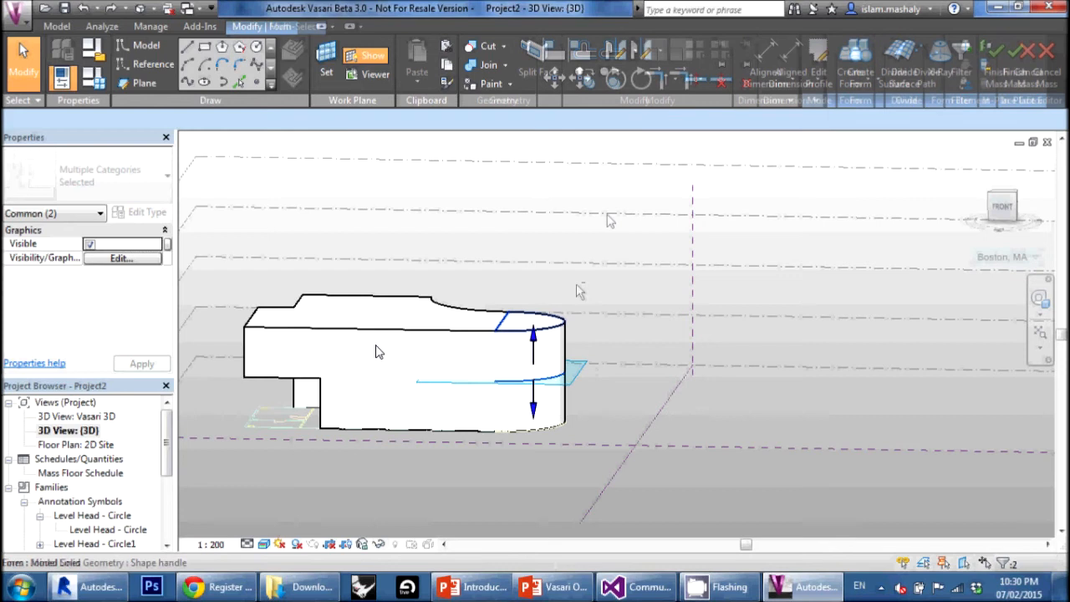
pyautogui.click(860, 79)
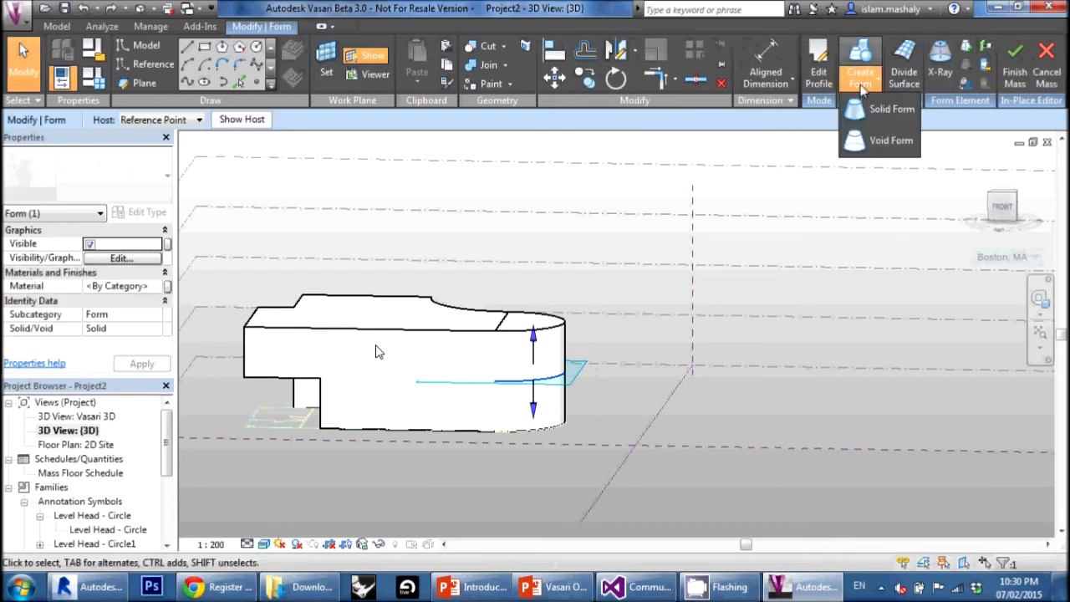
pyautogui.click(888, 107)
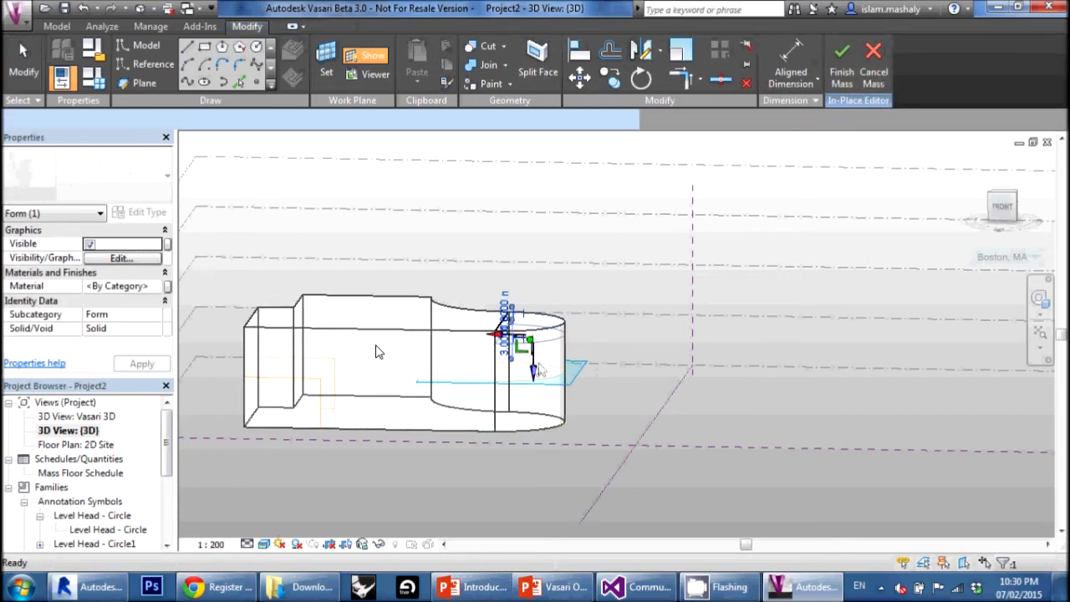
pyautogui.moveTo(533, 381); pyautogui.dragTo(544, 458)
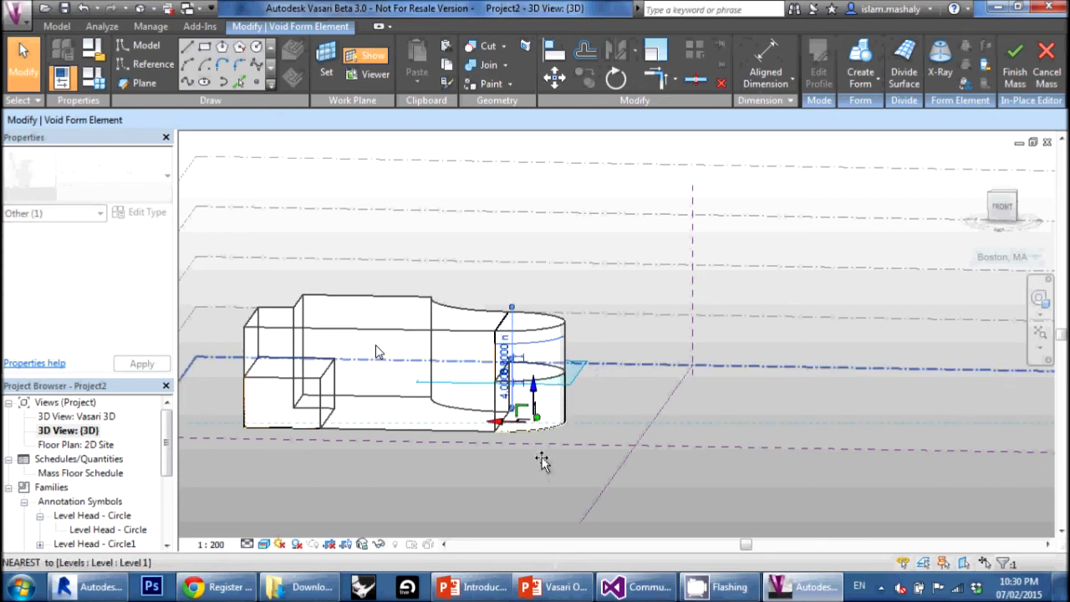
pyautogui.click(713, 423)
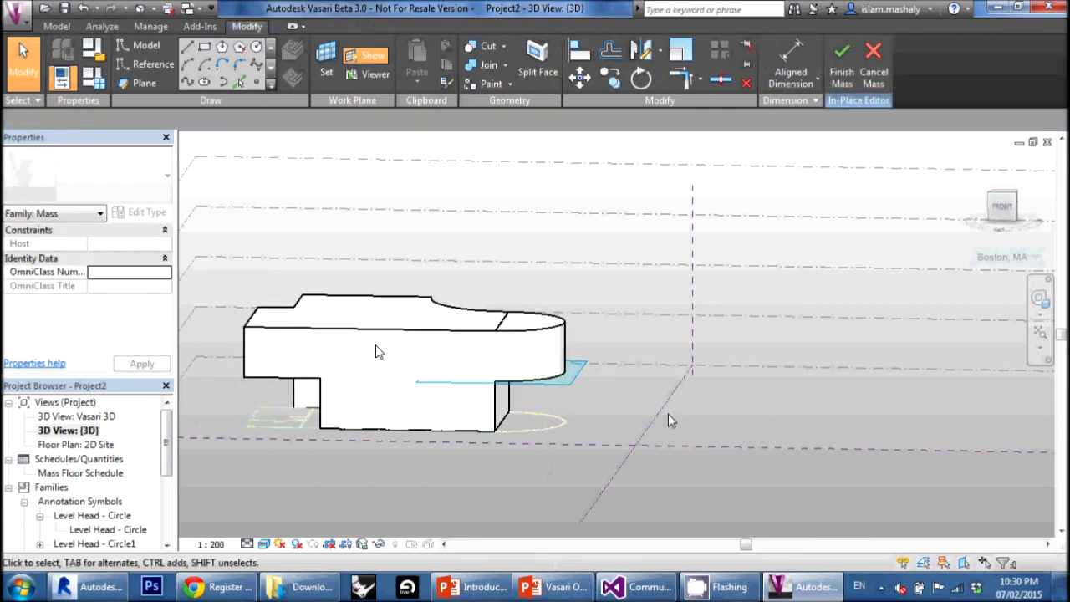
# Delete the leftover straight line across the mass's top face at the rounded end
pyautogui.keyDown('shift'); pyautogui.moveTo(610, 379); pyautogui.dragTo(567, 390, button='middle'); pyautogui.keyUp('shift')
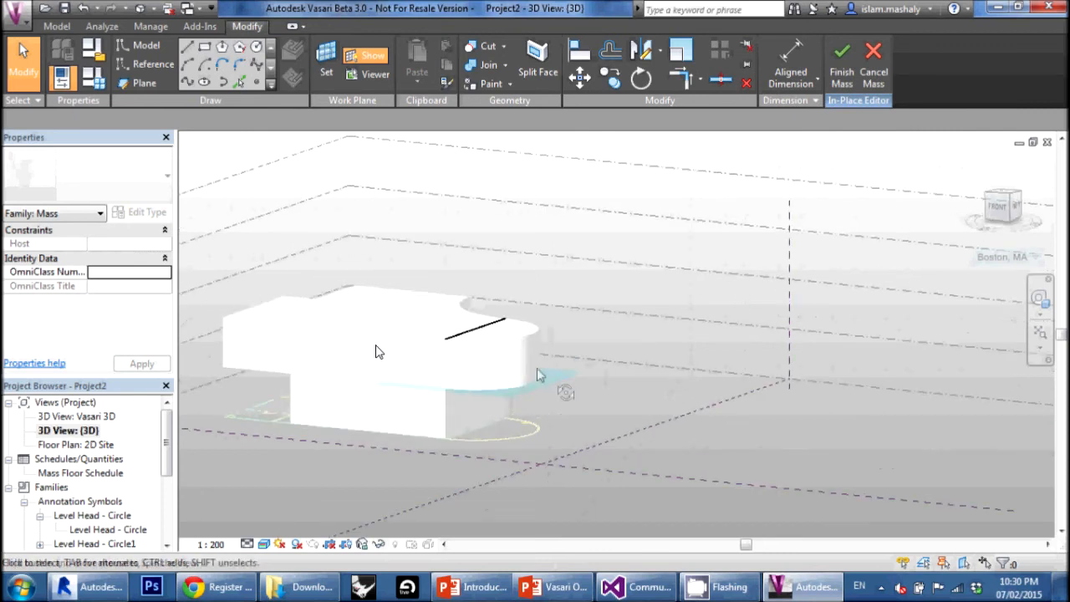
pyautogui.click(490, 332)
pyautogui.press('Delete')
# View the mass from its left side and switch to Revit to examine the reference building
pyautogui.scroll(-2, 333, 325)
pyautogui.keyDown('shift'); pyautogui.moveTo(294, 366); pyautogui.dragTo(552, 310, button='middle'); pyautogui.keyUp('shift')
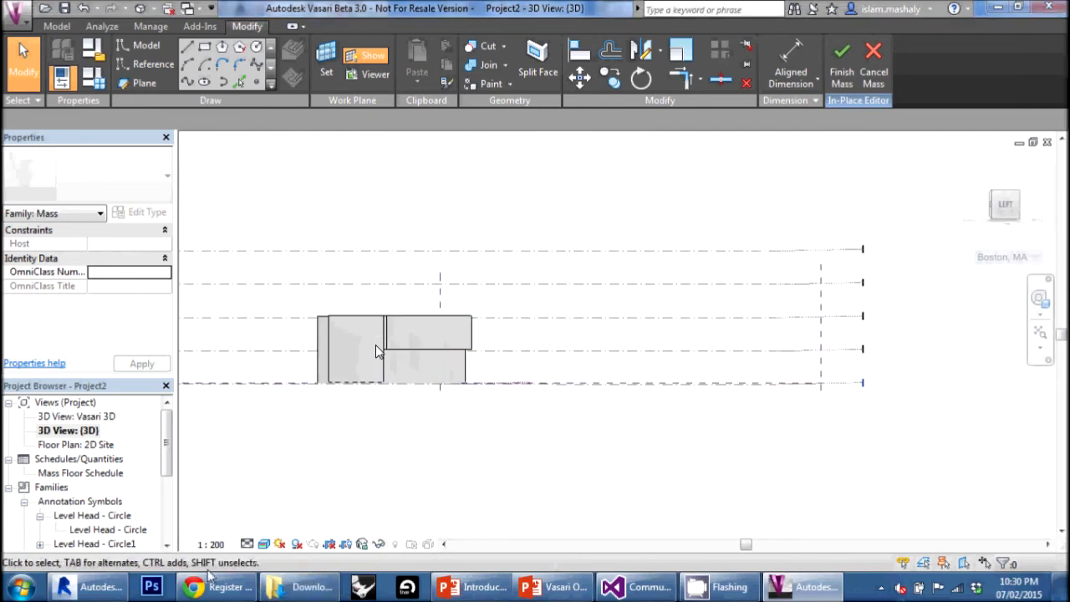
pyautogui.click(88, 587)
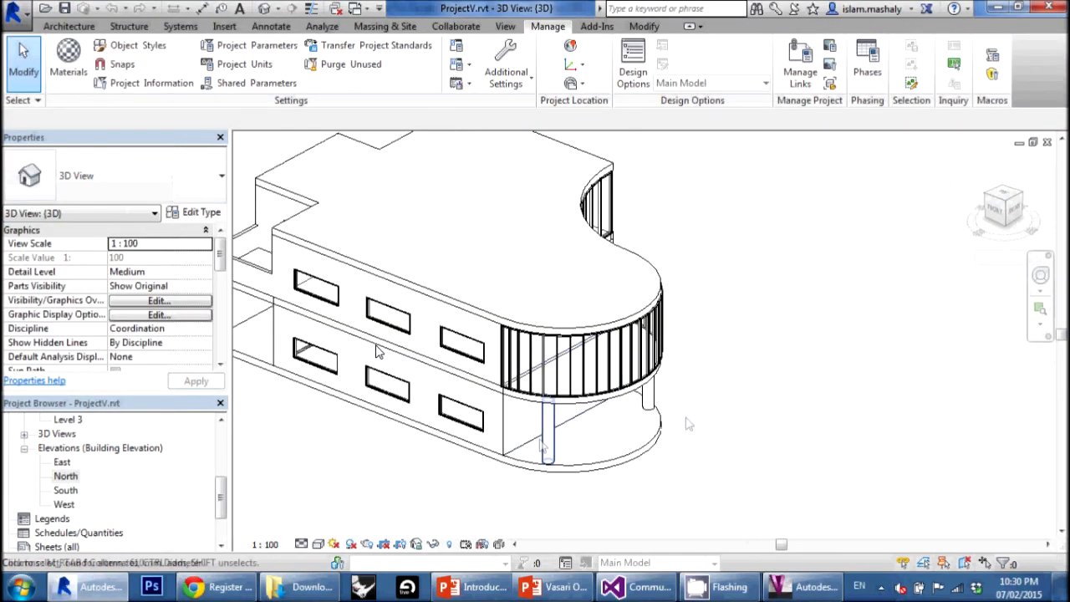
# Examine the reference building's recessed side in Revit, switch back to Vasari and check the mass from its back and left sides
pyautogui.keyDown('shift'); pyautogui.moveTo(312, 453); pyautogui.dragTo(501, 477, button='middle'); pyautogui.keyUp('shift')
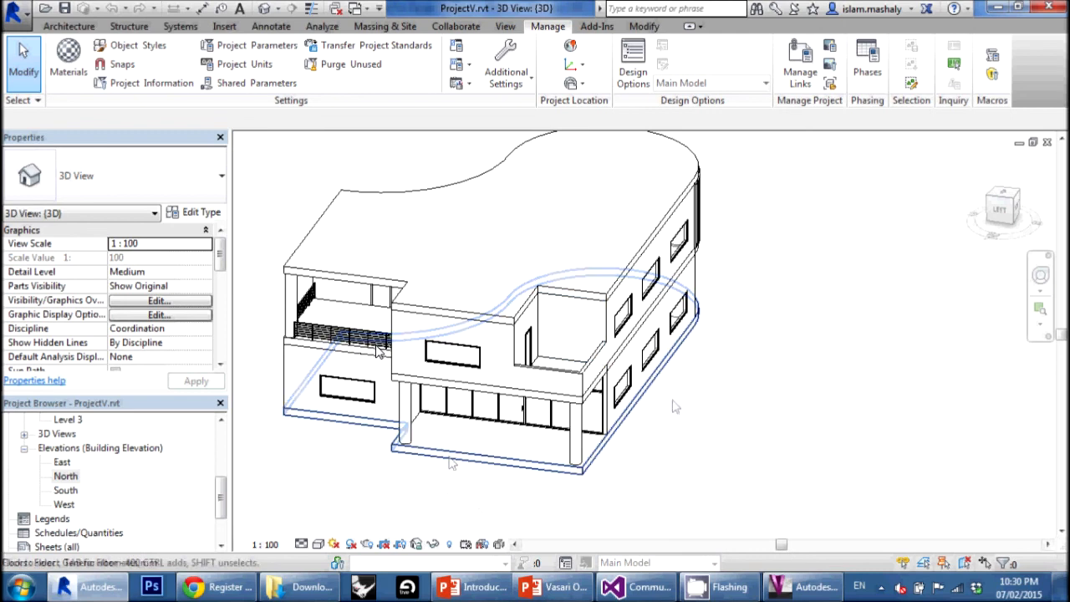
pyautogui.hotkey('alt', 'Tab')
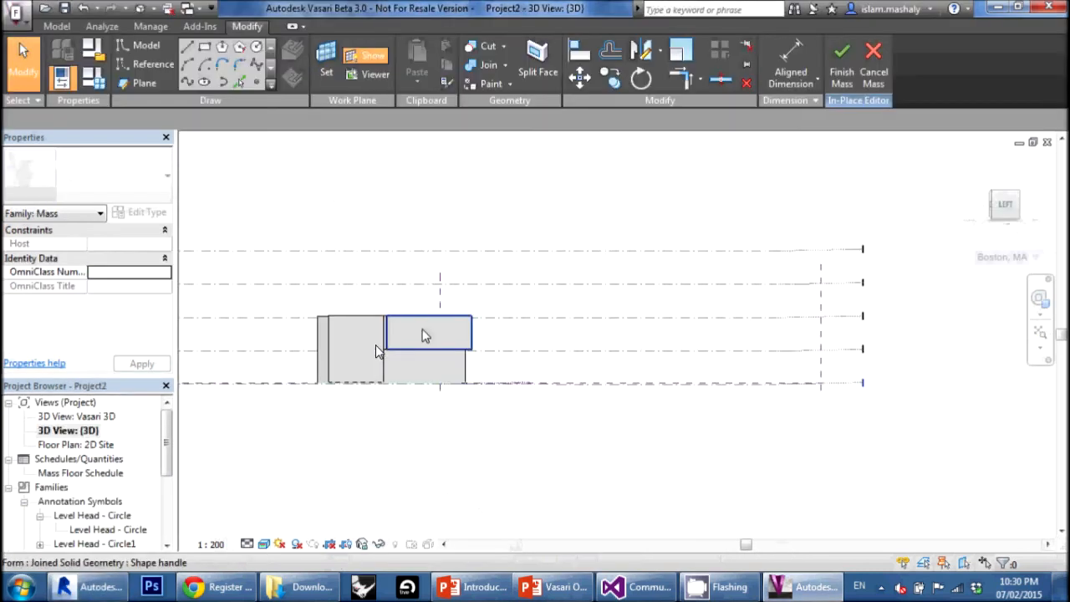
pyautogui.keyDown('shift'); pyautogui.moveTo(545, 346); pyautogui.dragTo(322, 307, button='middle'); pyautogui.keyUp('shift')
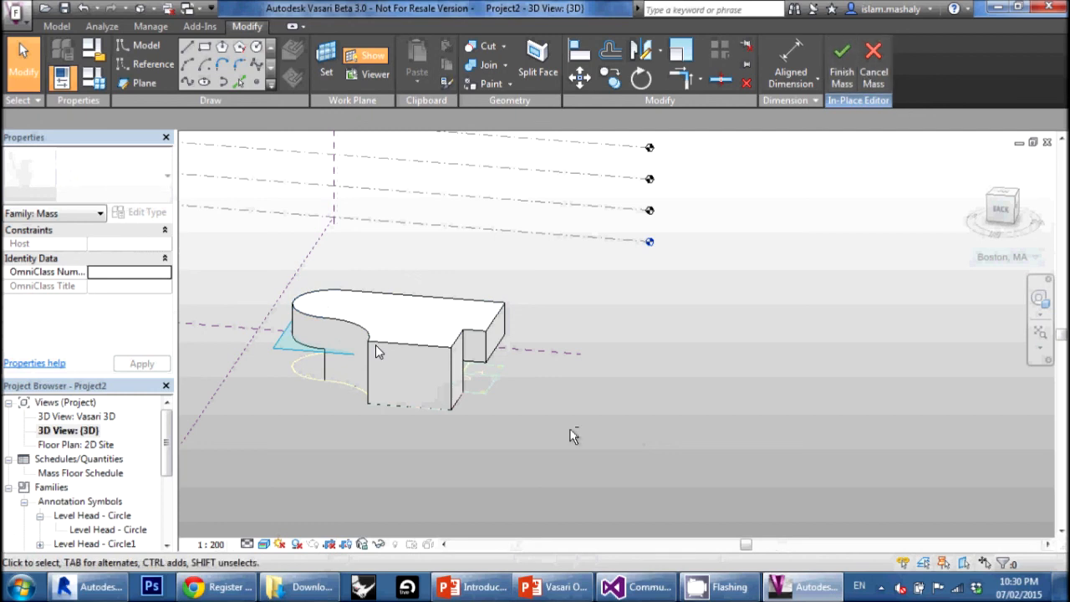
pyautogui.keyDown('shift'); pyautogui.moveTo(462, 476); pyautogui.dragTo(940, 189, button='middle'); pyautogui.keyUp('shift')
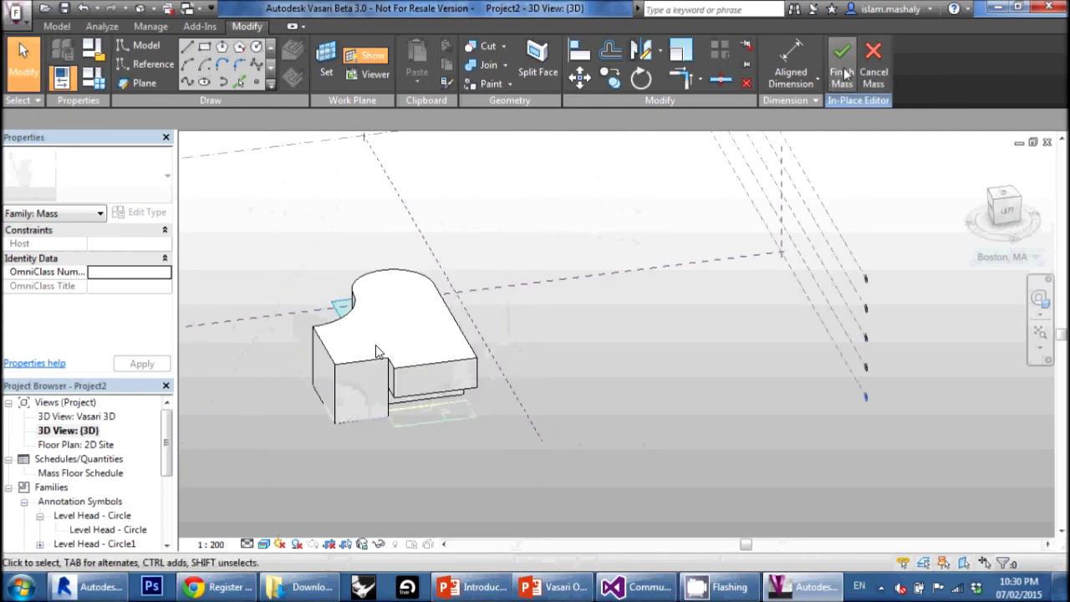
# Finish the in-place mass and bring up the energy, climate and solar analysis tools
pyautogui.click(846, 71)
pyautogui.keyDown('shift'); pyautogui.moveTo(504, 327); pyautogui.dragTo(745, 260, button='middle'); pyautogui.keyUp('shift')
pyautogui.keyDown('shift'); pyautogui.moveTo(481, 337); pyautogui.dragTo(301, 334, button='middle'); pyautogui.keyUp('shift')
pyautogui.moveTo(377, 351)
pyautogui.keyDown('shift'); pyautogui.mouseDown(button='middle')
pyautogui.moveTo(563, 329)
pyautogui.moveTo(376, 351)
pyautogui.mouseUp(button='middle'); pyautogui.keyUp('shift')
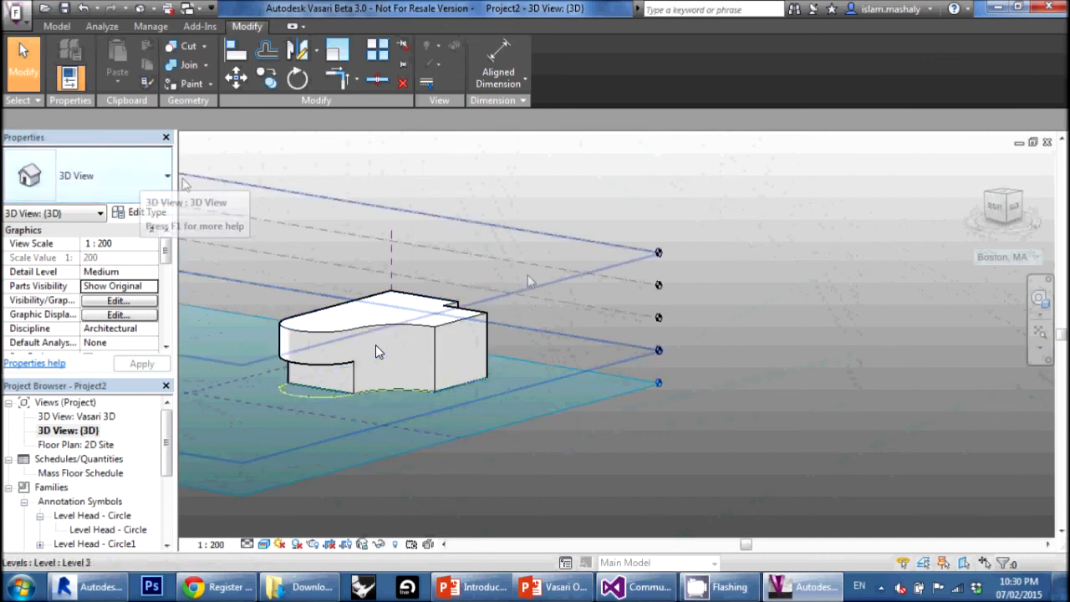
pyautogui.click(101, 26)
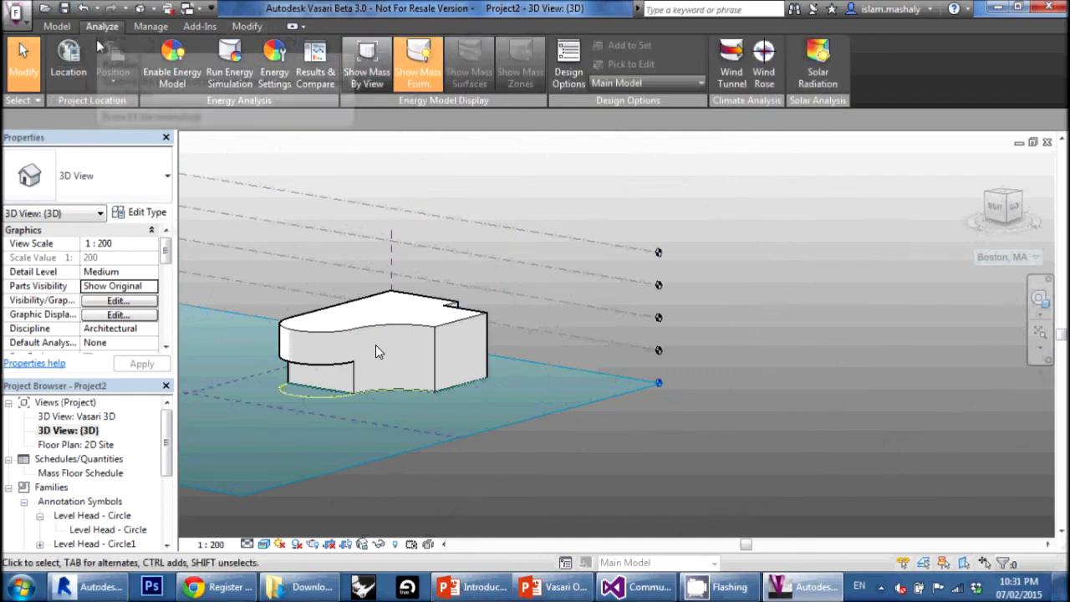